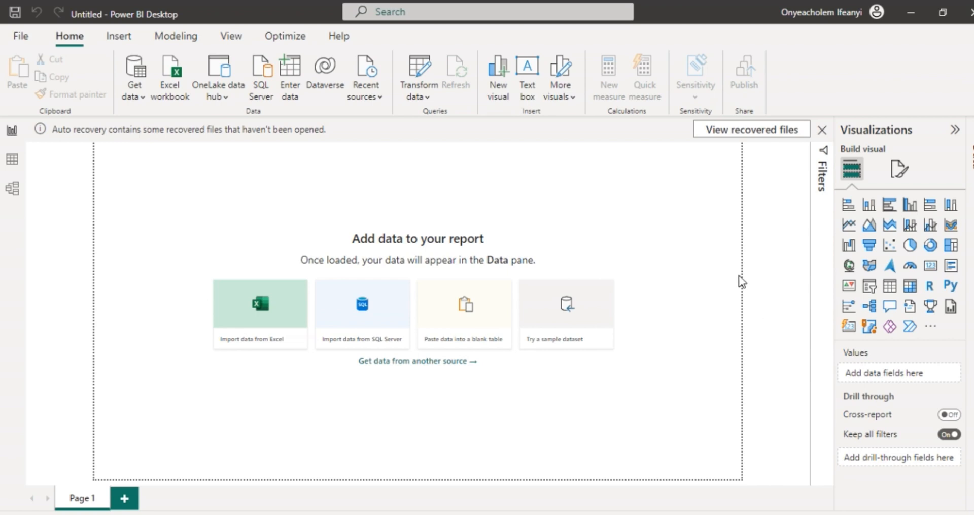
click(142, 102)
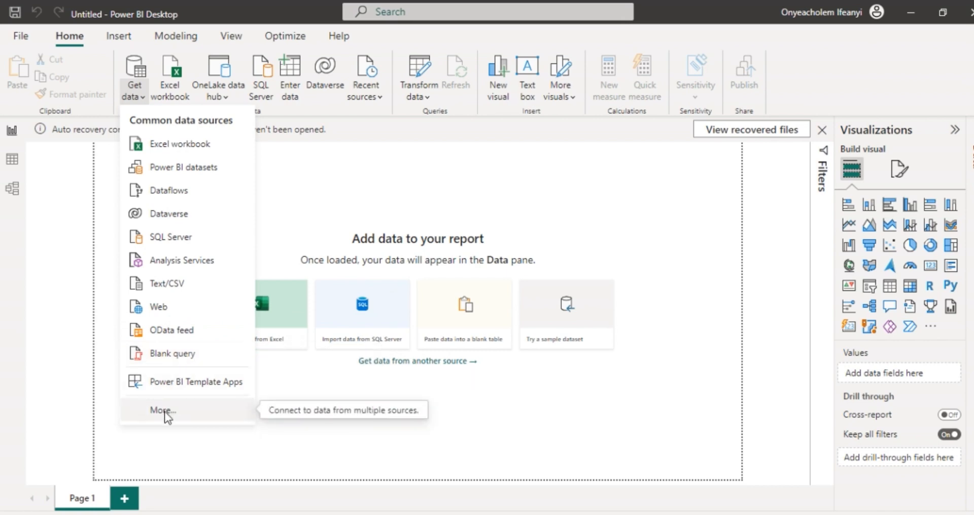
click(299, 198)
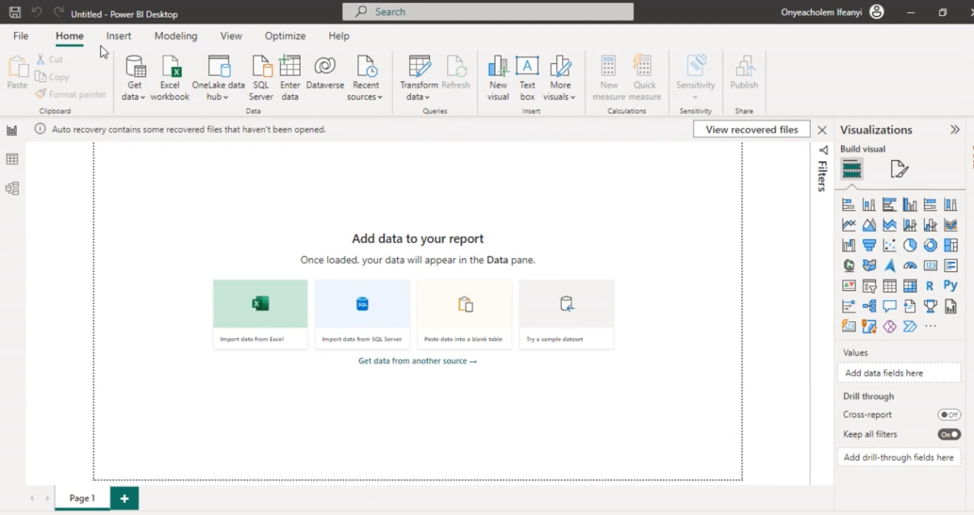
click(121, 39)
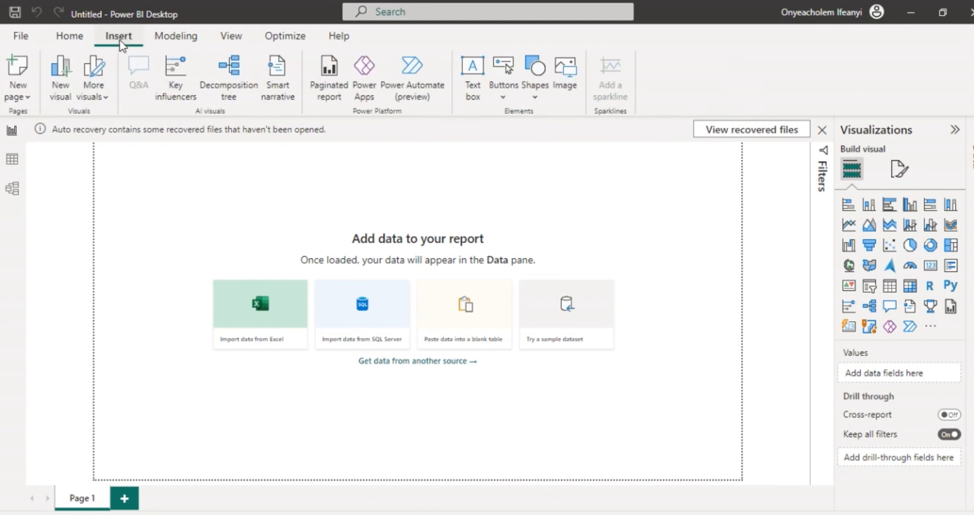
click(181, 37)
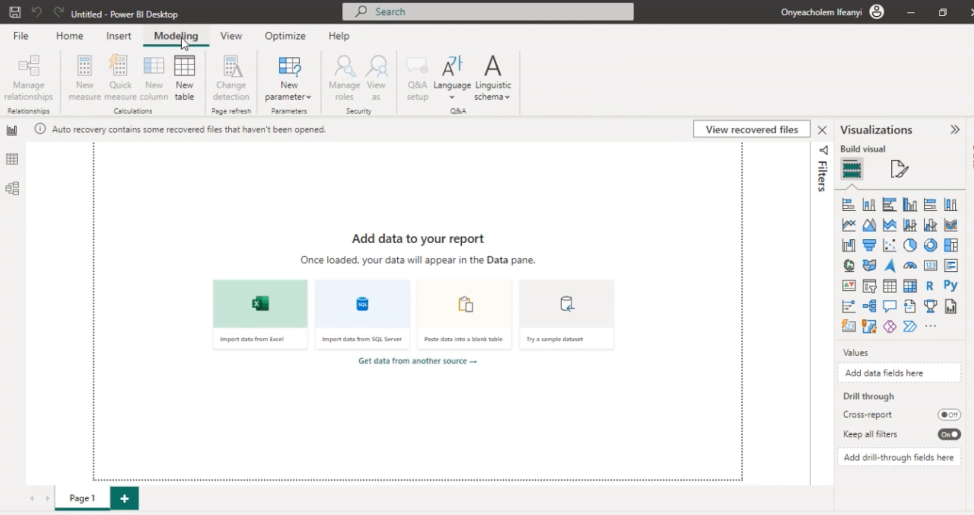
click(229, 40)
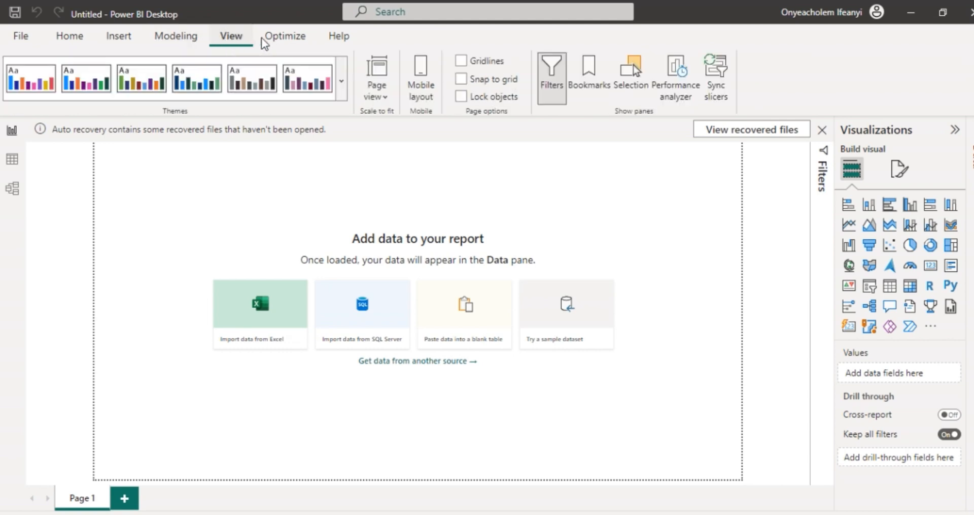
click(292, 41)
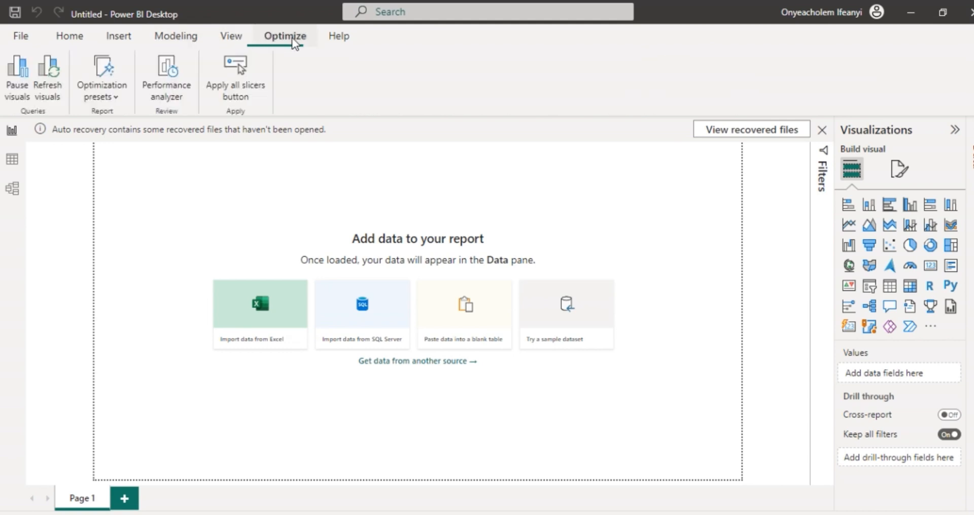
click(329, 39)
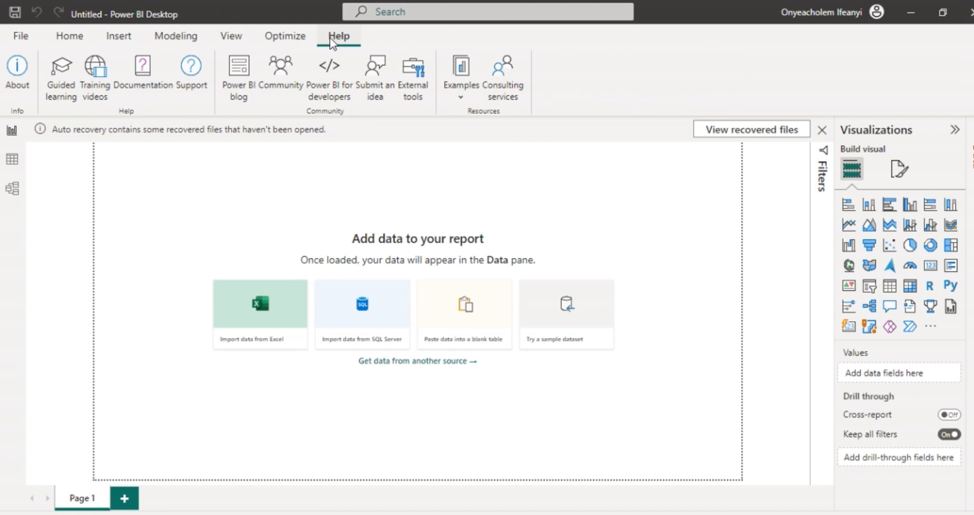
click(71, 36)
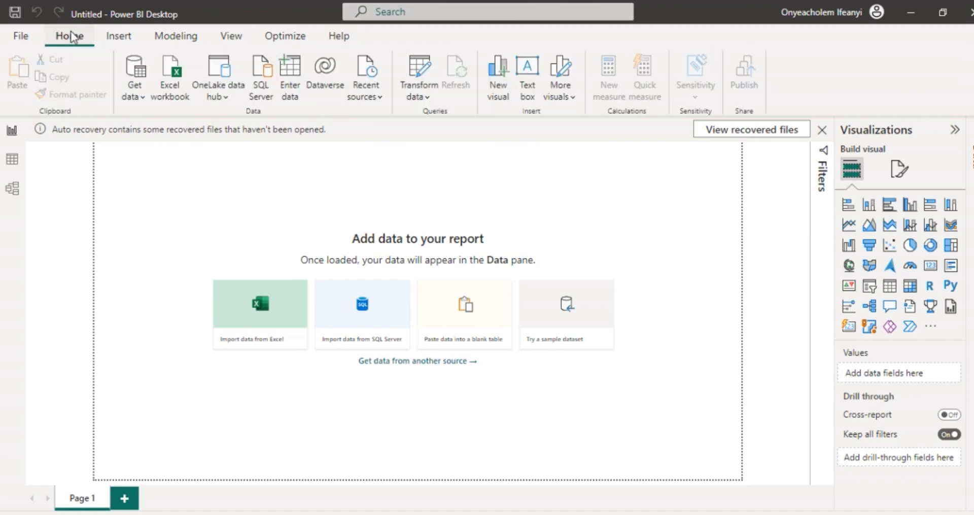
Step: Open the SHOES_DATA CSV file from the Power_BI_Analysis folder through the Excel workbook source, with all file types listed
click(142, 100)
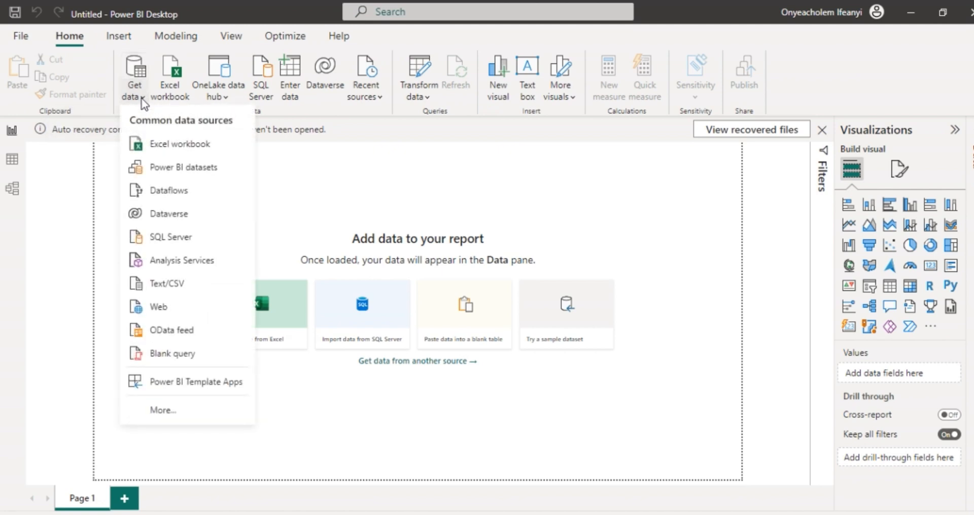
click(172, 147)
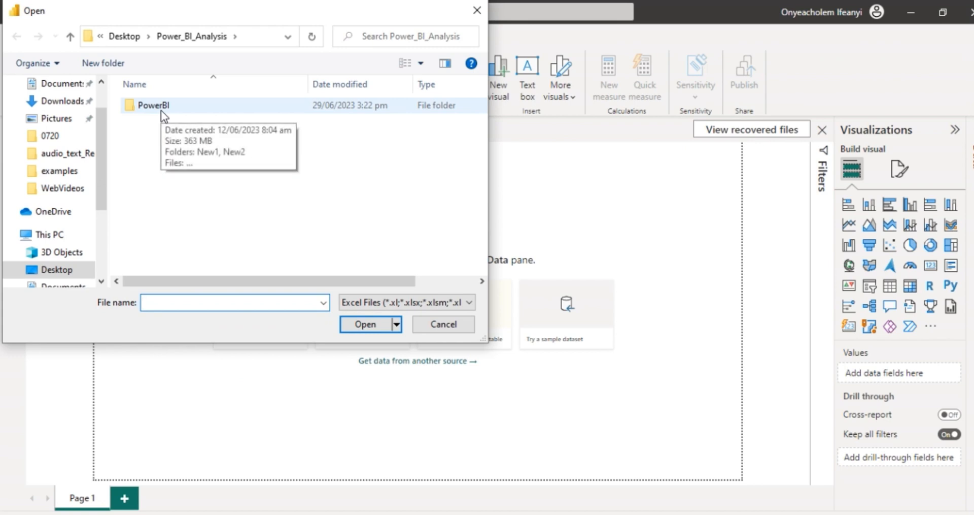
click(443, 303)
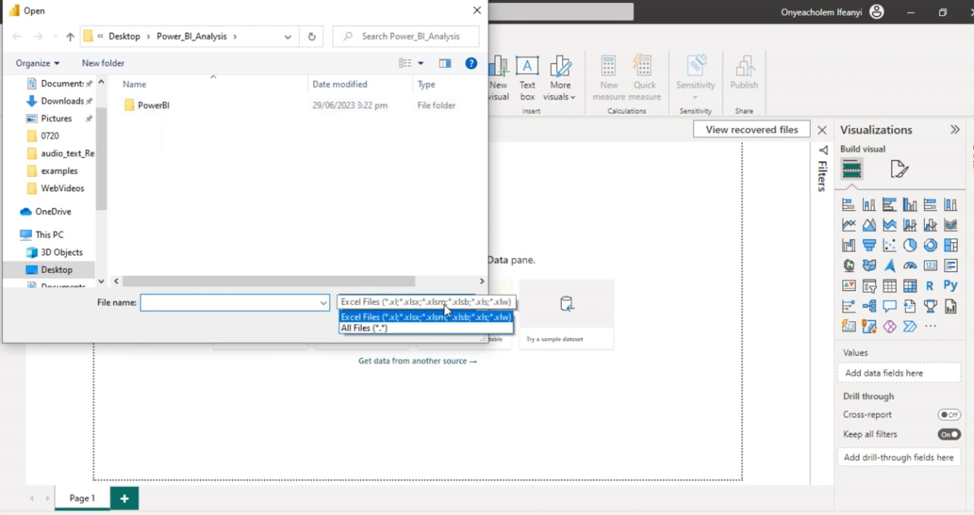
click(411, 327)
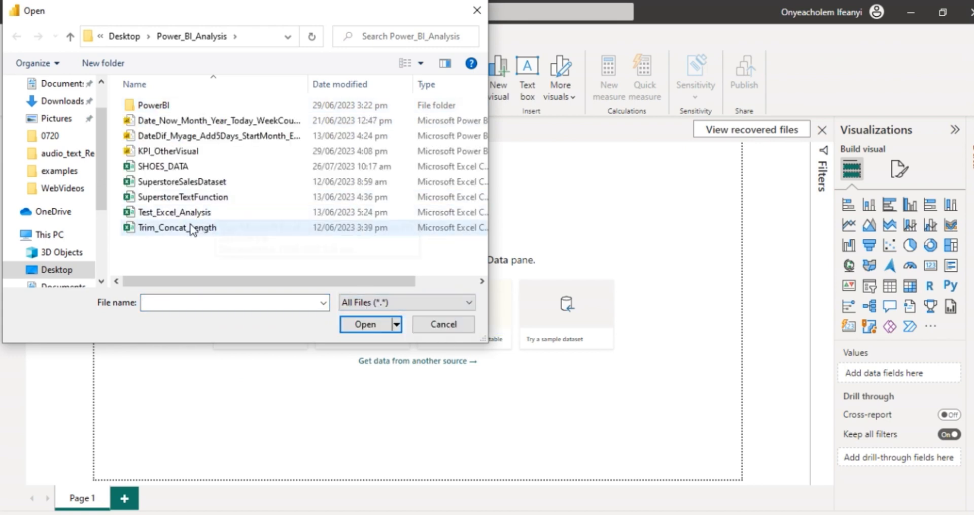
click(211, 170)
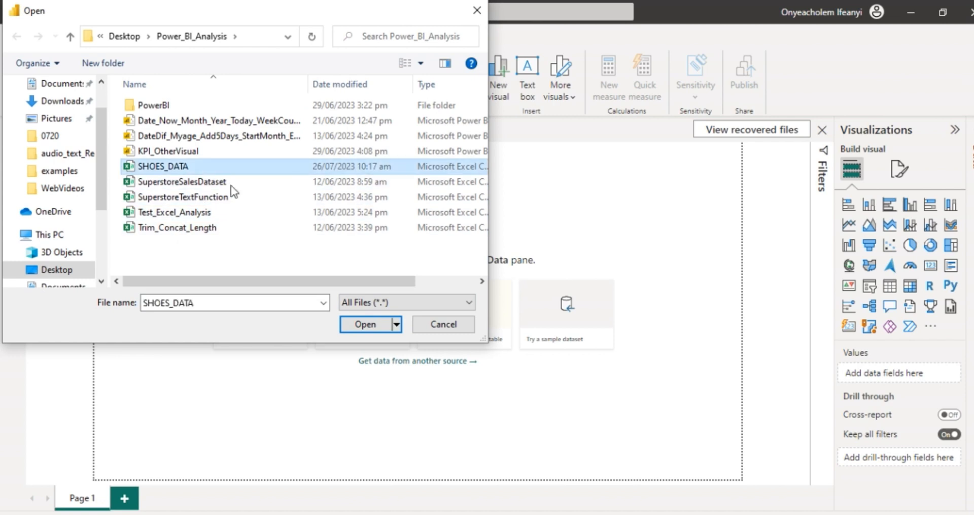
click(370, 324)
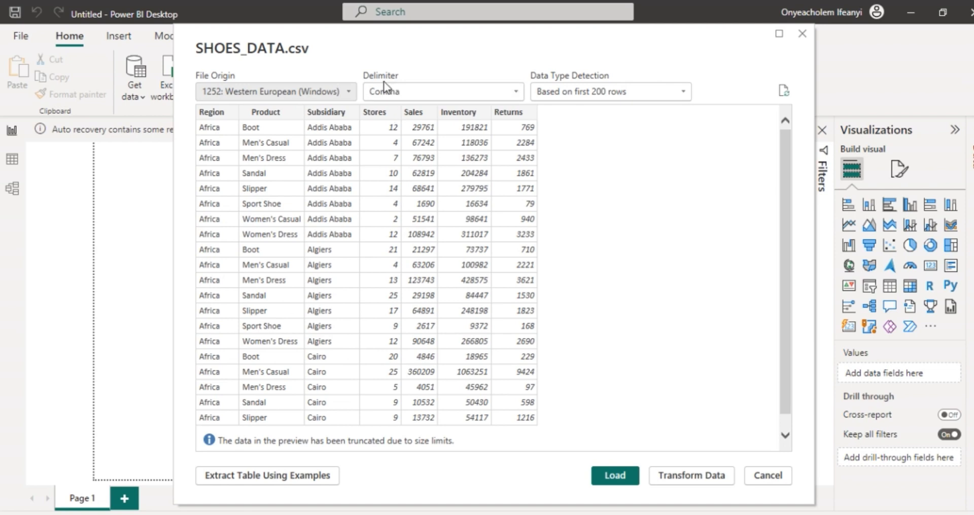
click(427, 90)
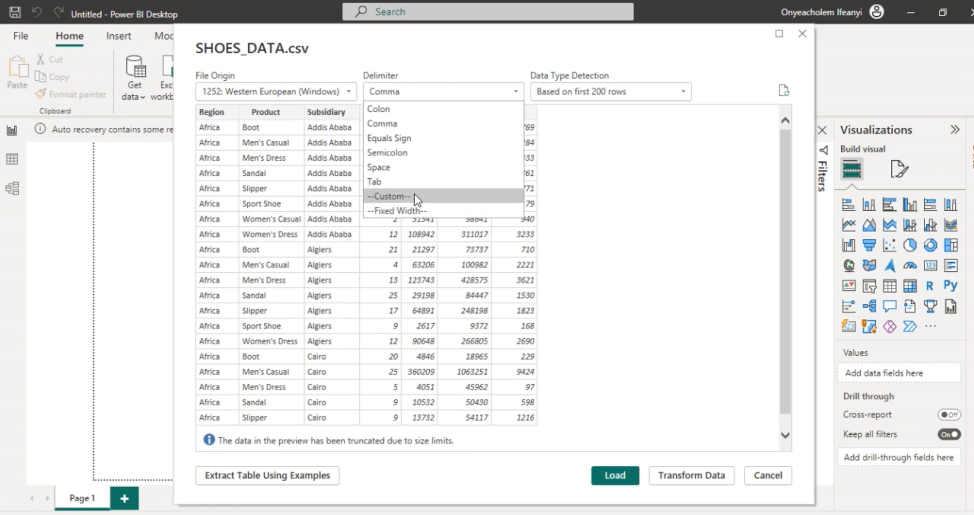
click(414, 90)
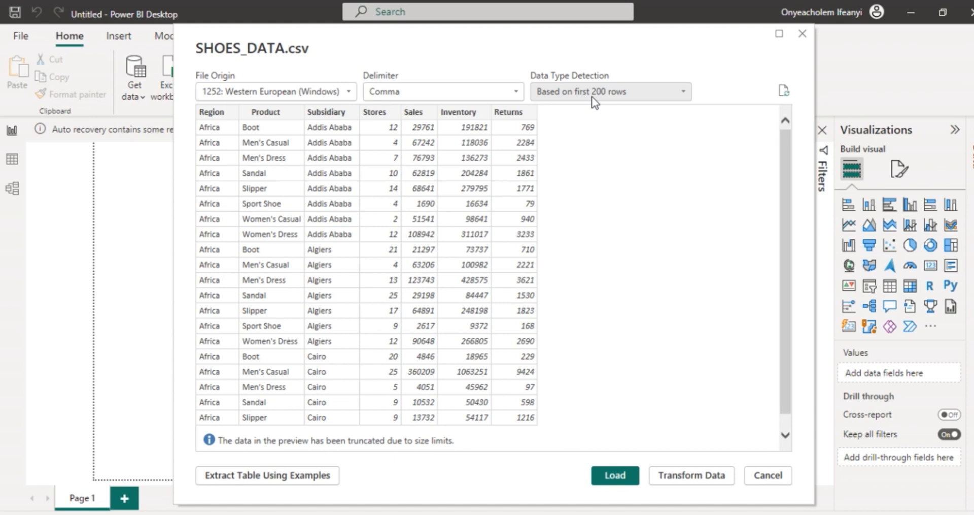
click(639, 97)
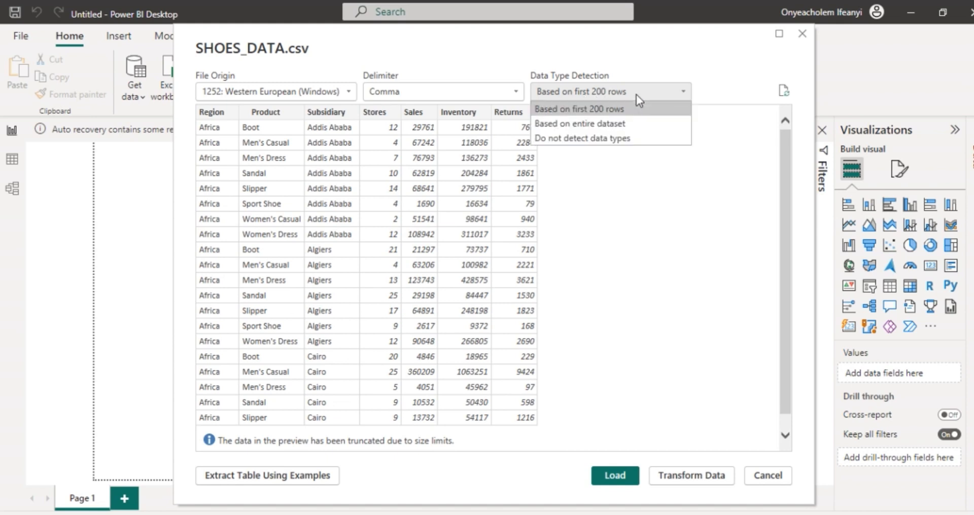
click(638, 96)
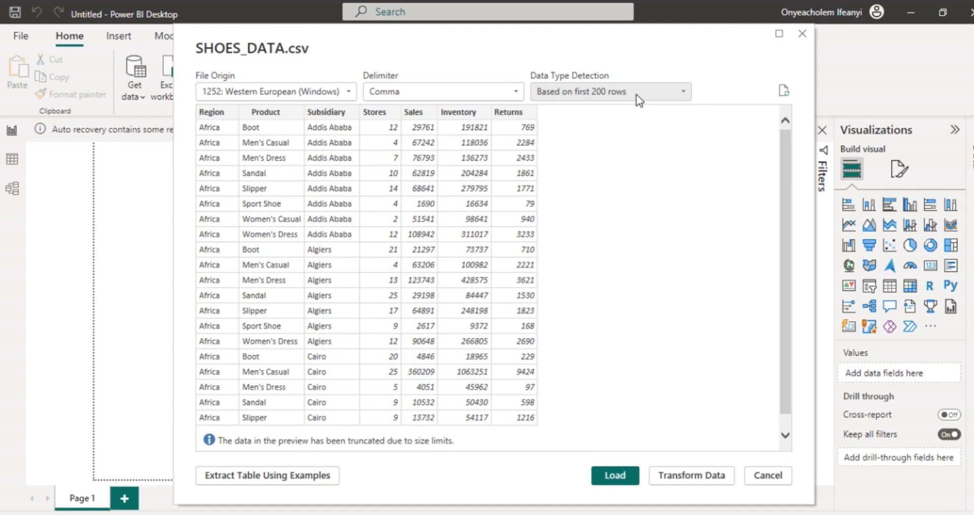
Step: Set the data type detection for SHOES_DATA.csv to Based on entire dataset
click(658, 96)
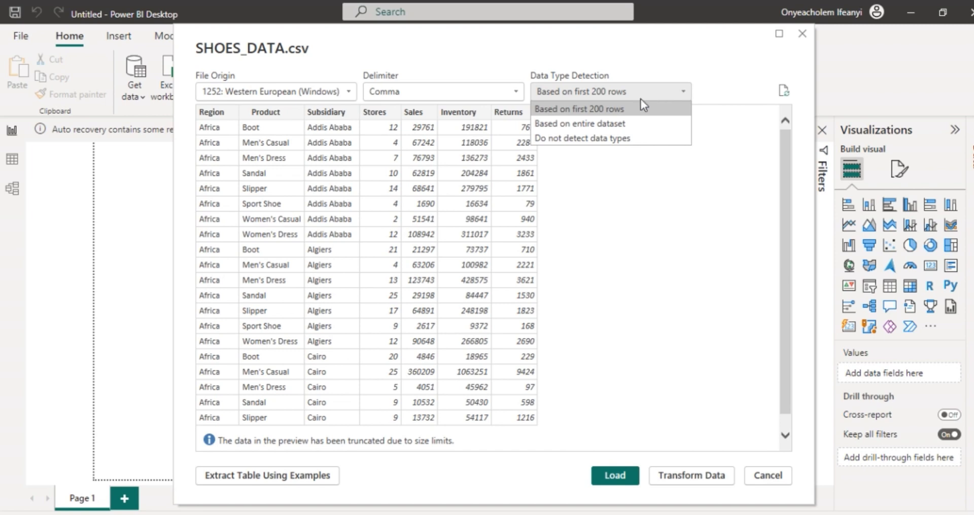
click(592, 124)
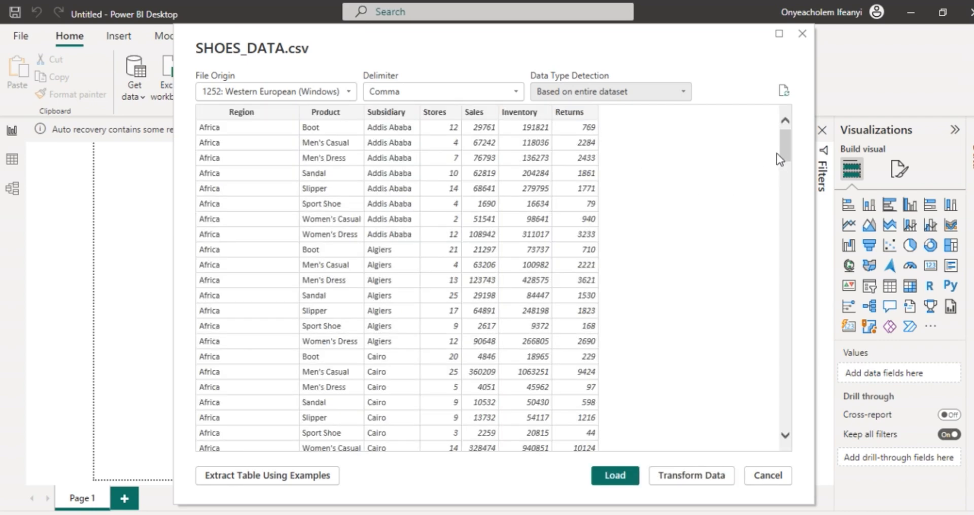
mouse_move(790, 144)
mouse_down()
mouse_move(786, 414)
mouse_move(786, 141)
mouse_up()
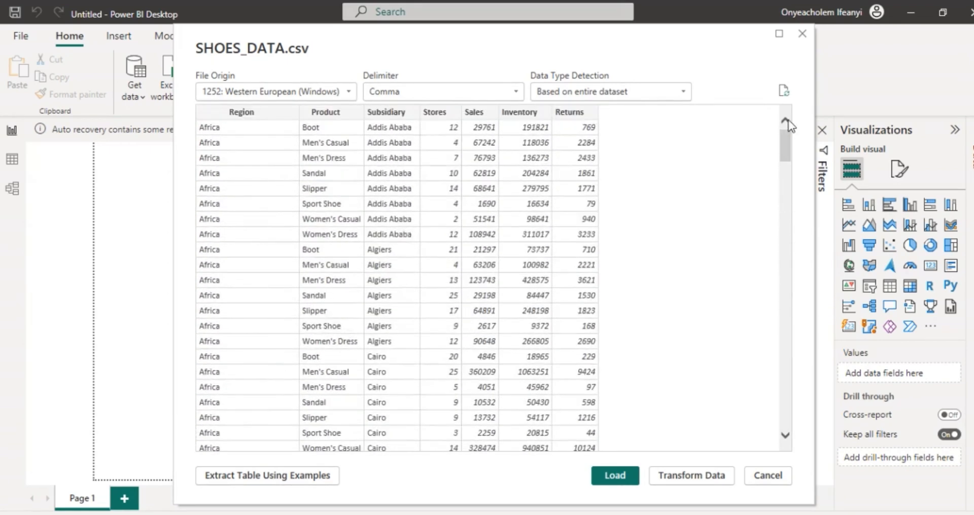
click(674, 90)
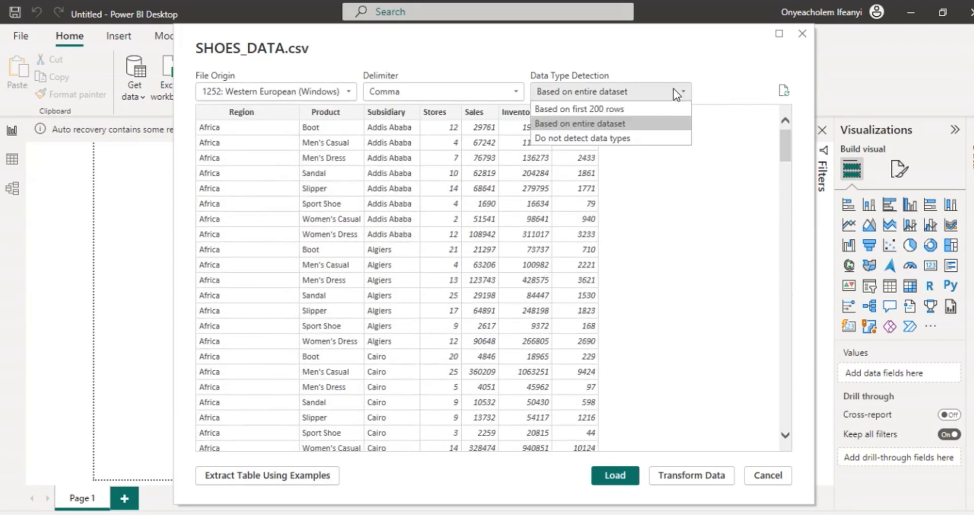
click(314, 92)
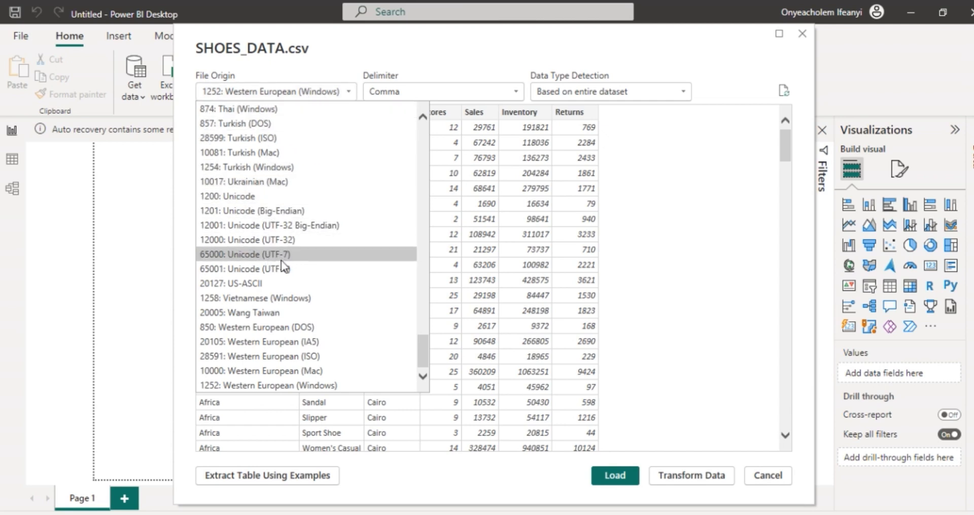
click(315, 90)
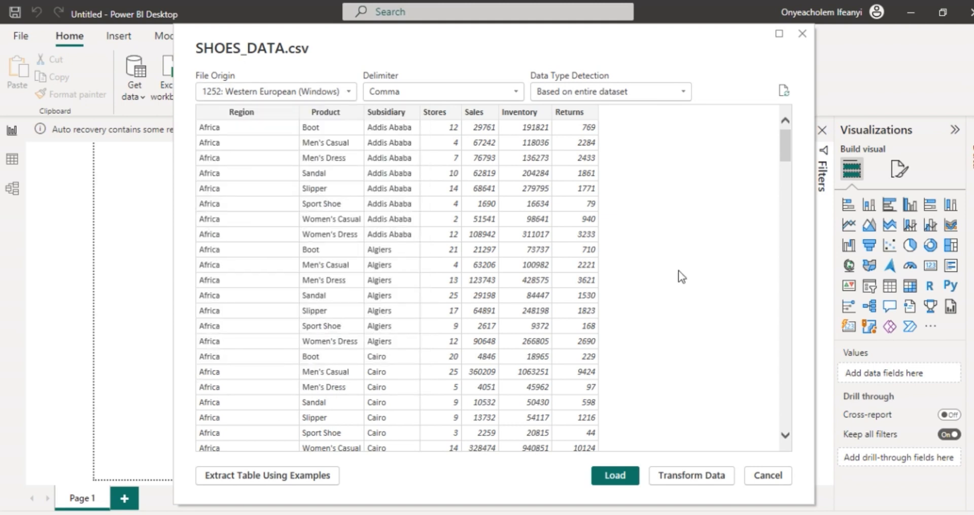
scroll(678, 270, down, 2)
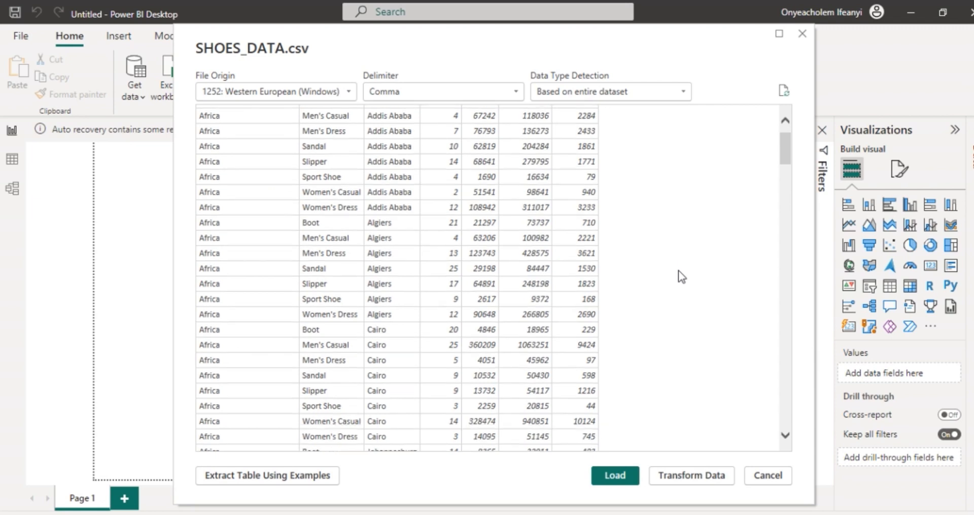
Step: Set the data type detection to Based on first 200 rows and open SHOES_DATA in Power Query Editor for transformation
click(680, 92)
click(623, 119)
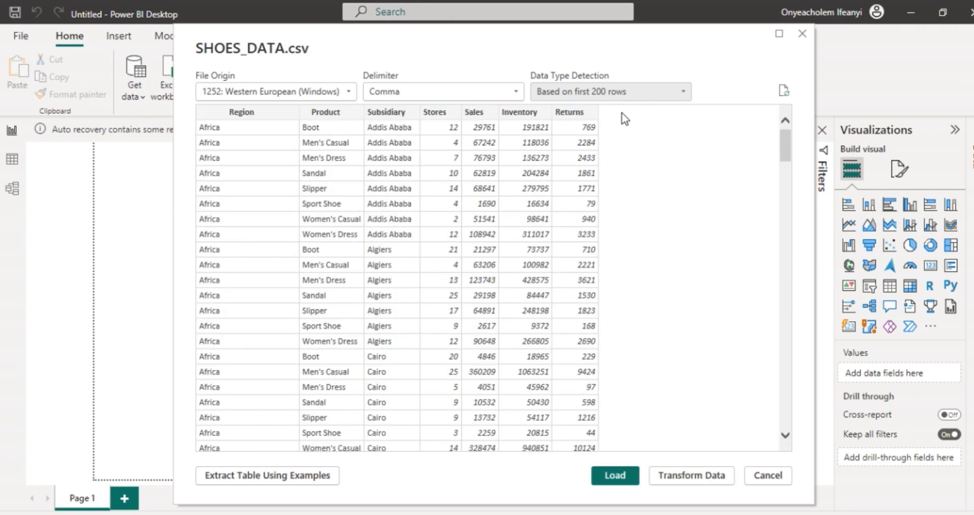
click(687, 480)
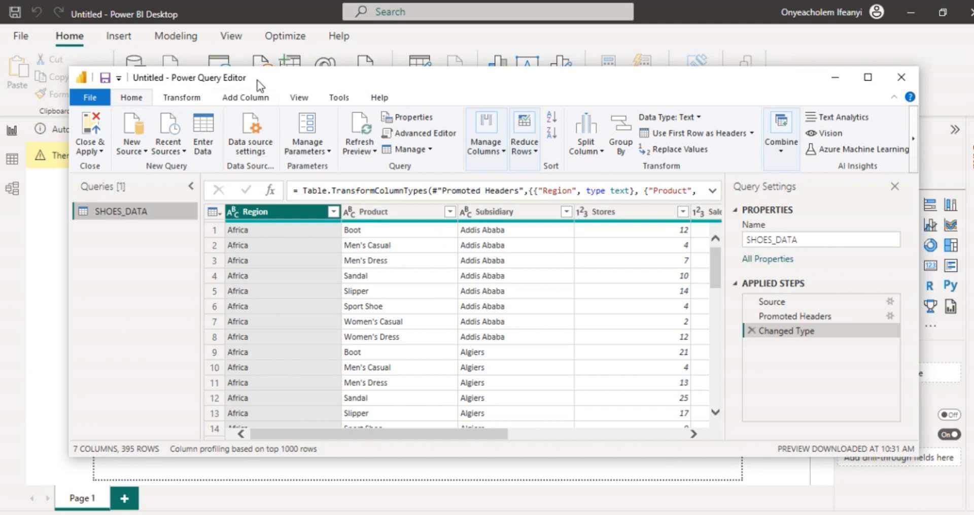
mouse_move(257, 81)
mouse_down()
mouse_move(197, 72)
mouse_move(275, 77)
mouse_up()
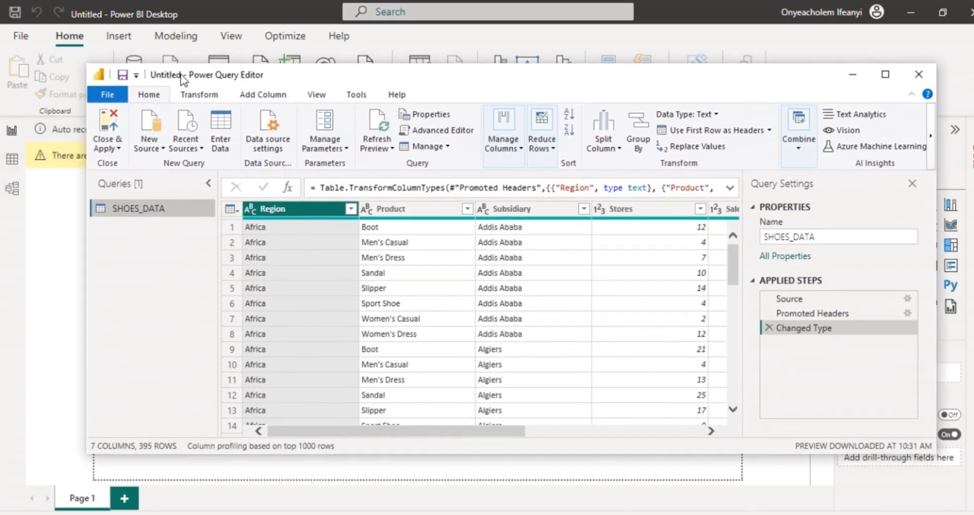
Step: Close Power Query Editor and apply the SHOES_DATA query to the report
click(206, 97)
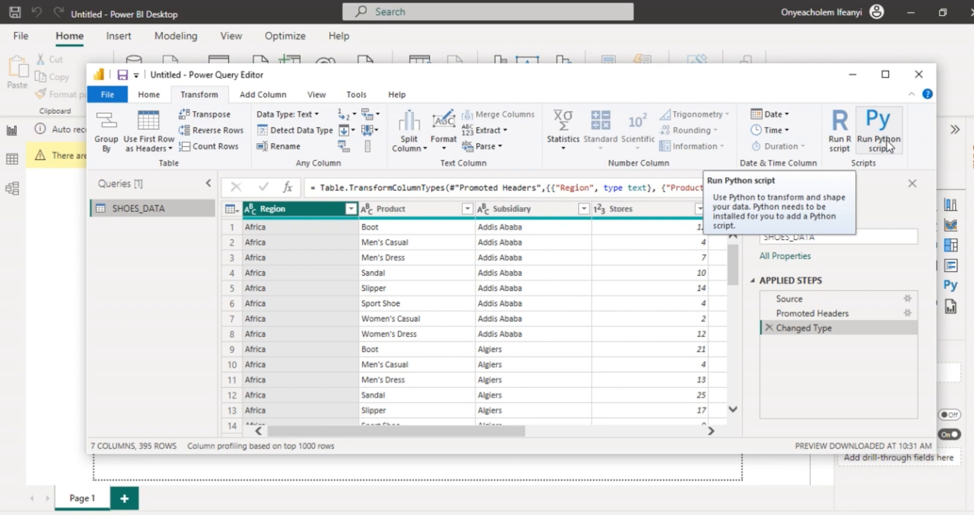
click(151, 95)
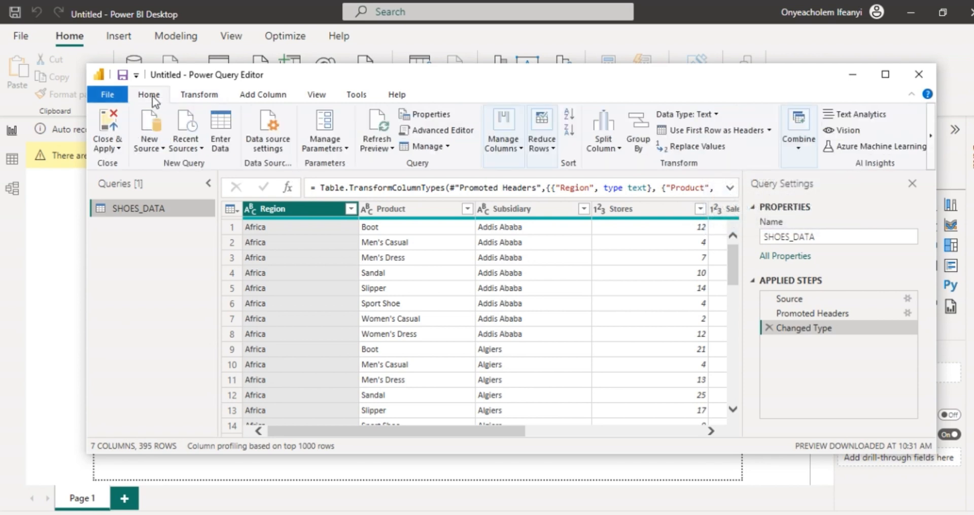
click(117, 148)
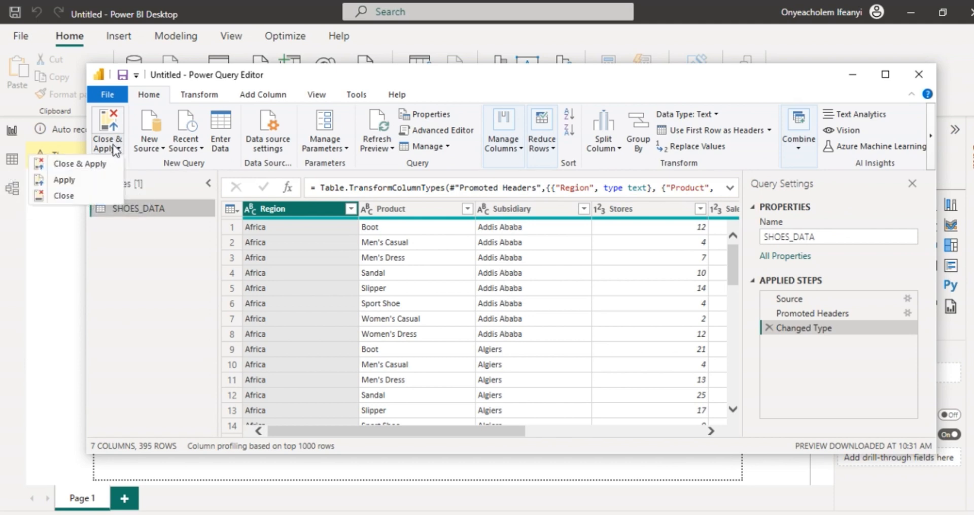
click(94, 165)
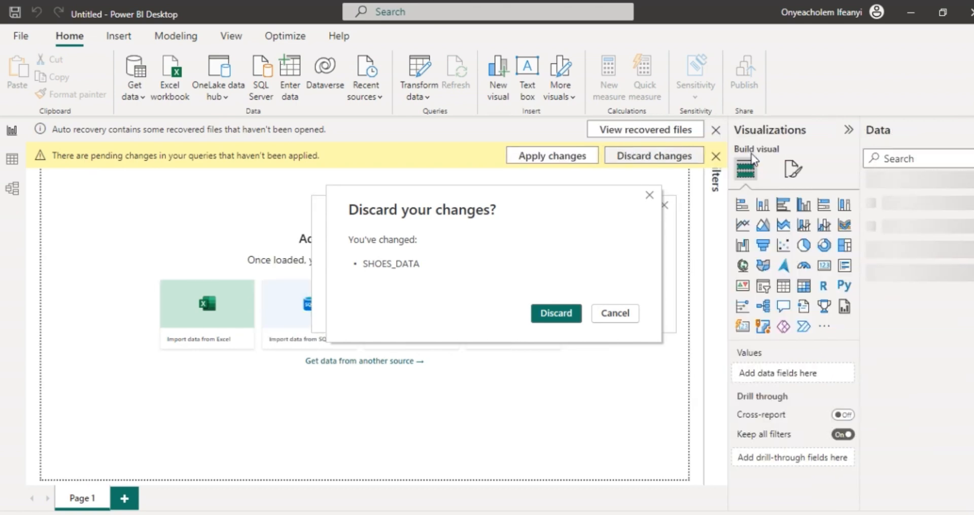
Step: Confirm discarding the pending SHOES_DATA changes and dismiss the pending-changes notice
click(560, 308)
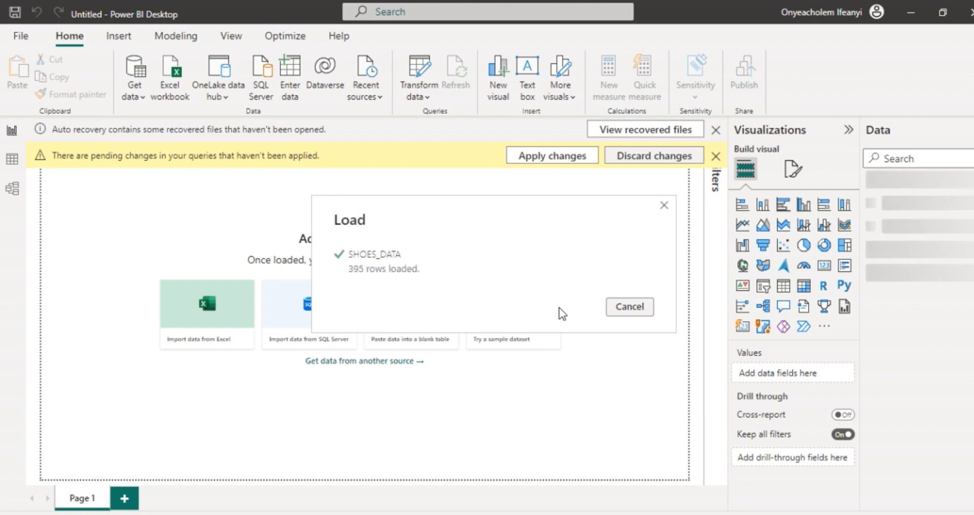
click(574, 158)
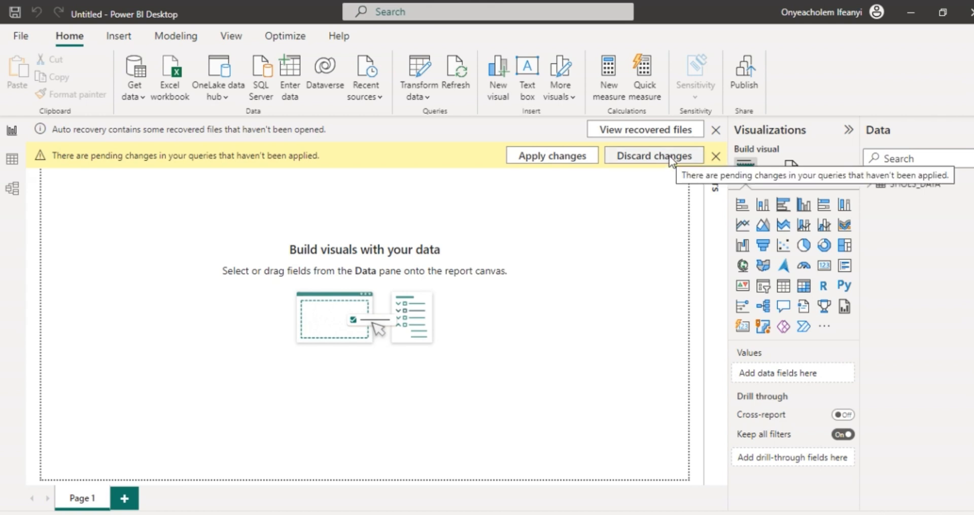
click(716, 156)
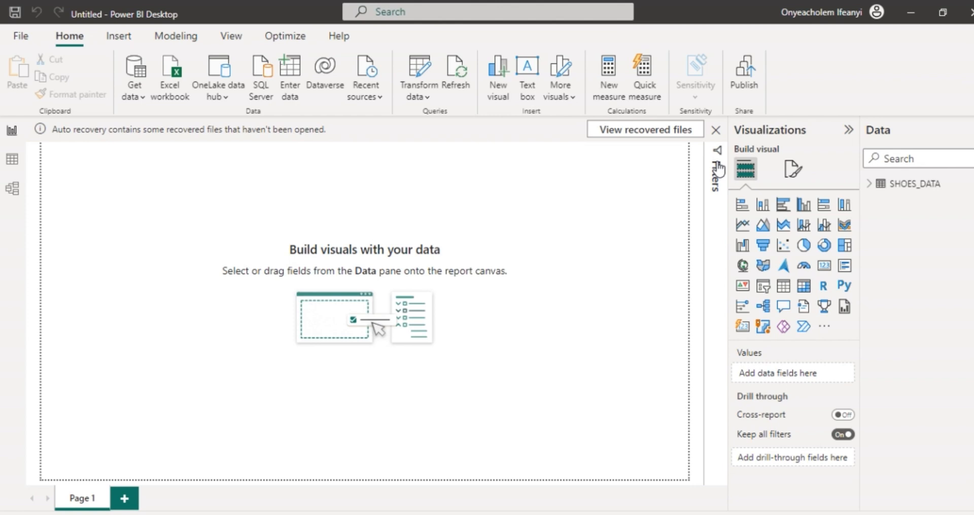
Step: Expand the SHOES_DATA fields and examine the table's rows across regions, products and subsidiaries in the data view
click(870, 184)
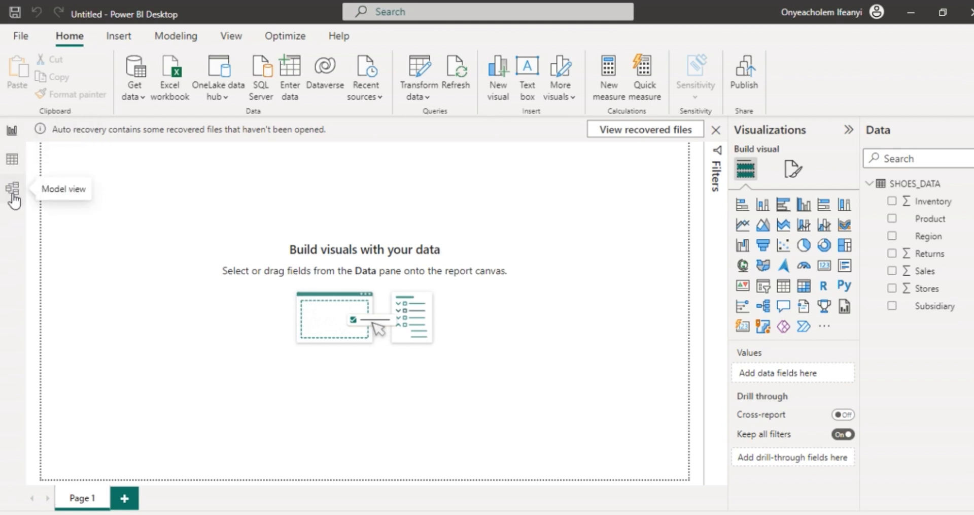
click(12, 162)
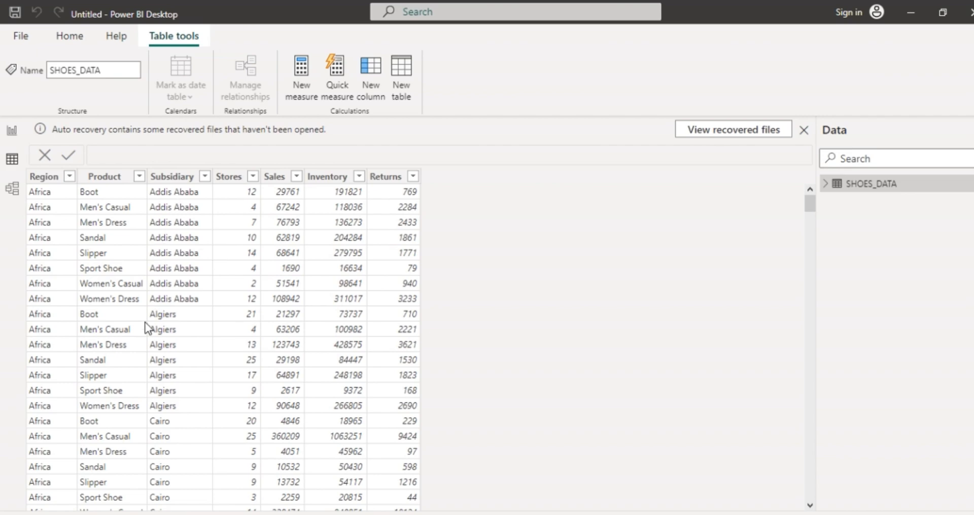
scroll(146, 345, down, 1)
scroll(146, 344, down, 20)
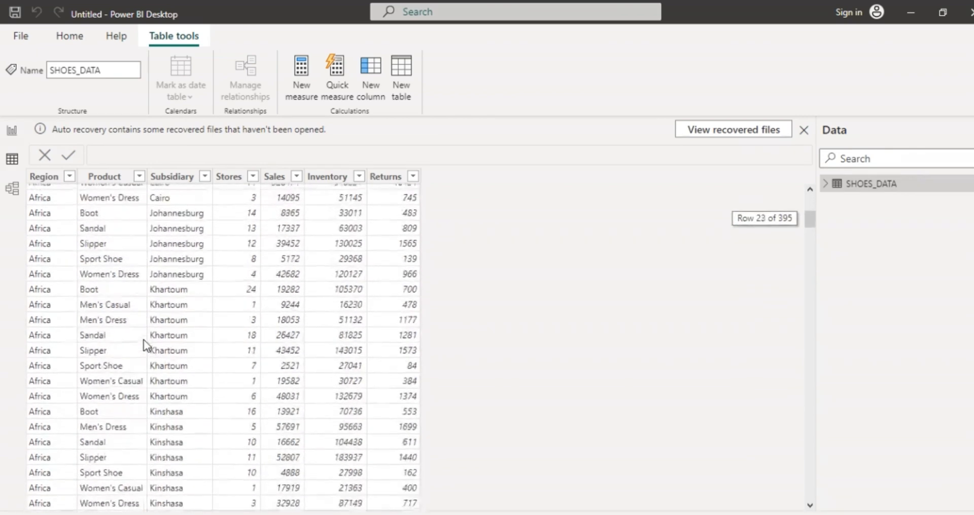
scroll(144, 344, down, 16)
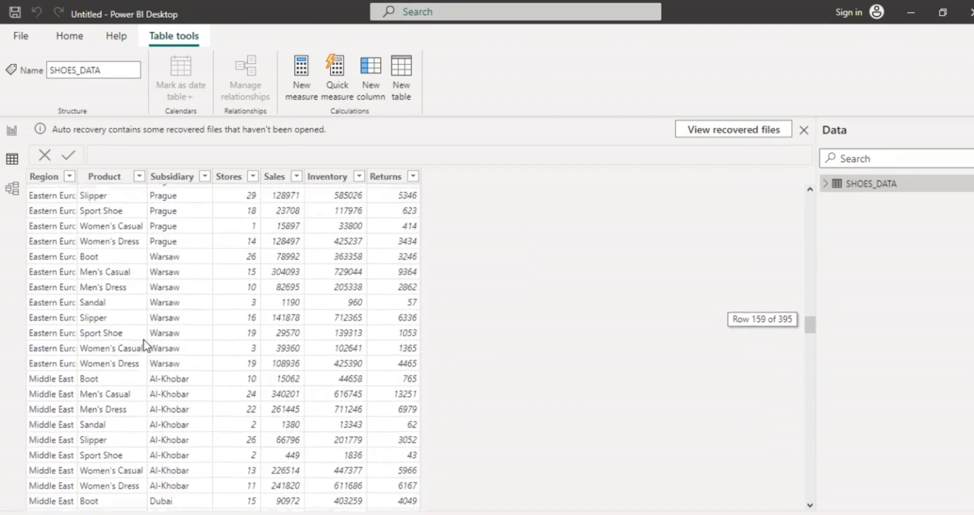
scroll(144, 344, up, 20)
scroll(40, 287, up, 7)
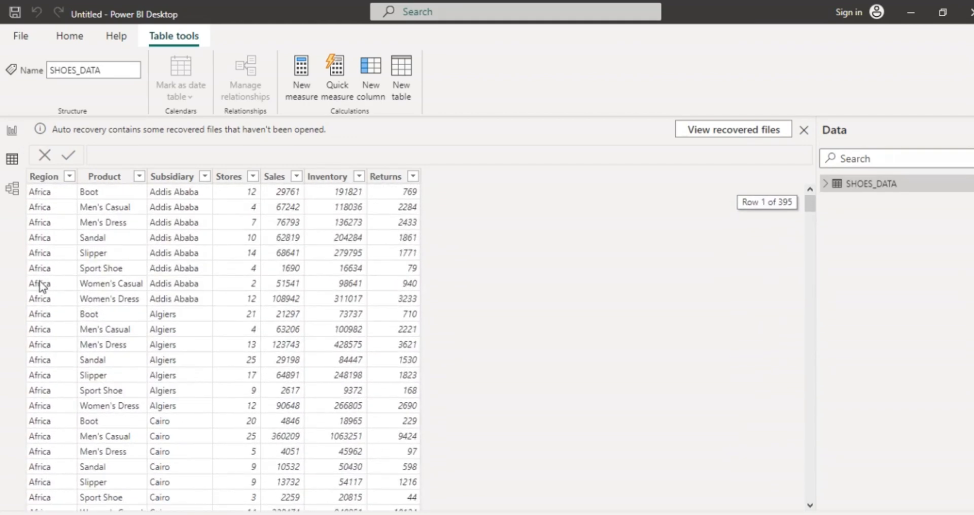
scroll(40, 282, down, 20)
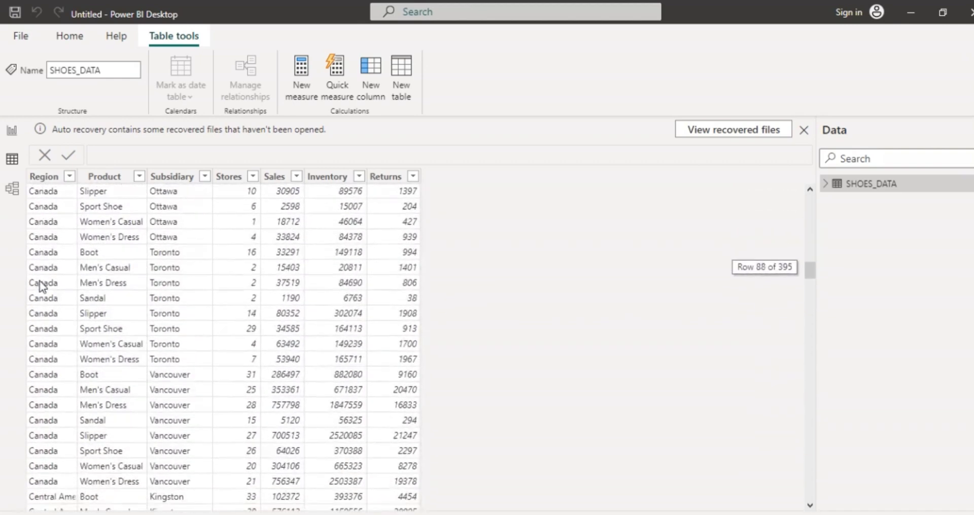
scroll(40, 281, up, 9)
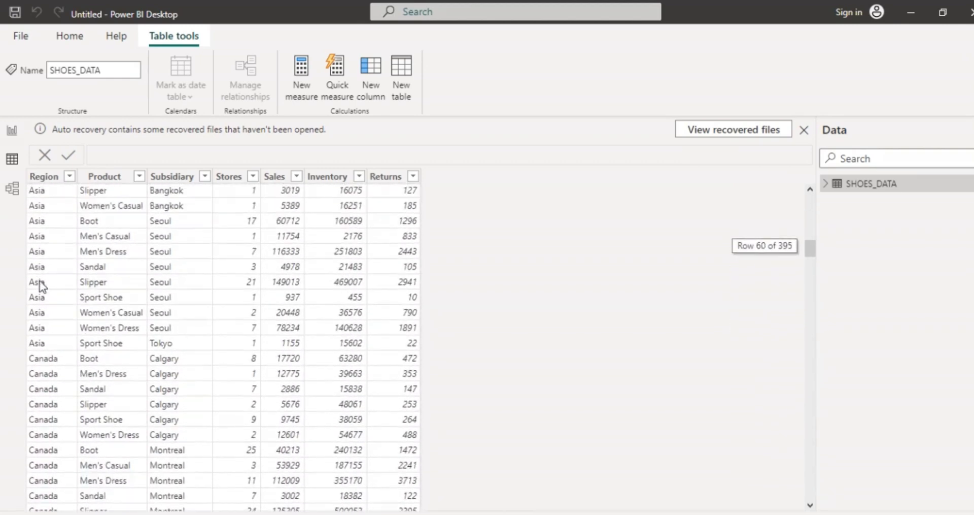
scroll(41, 286, down, 18)
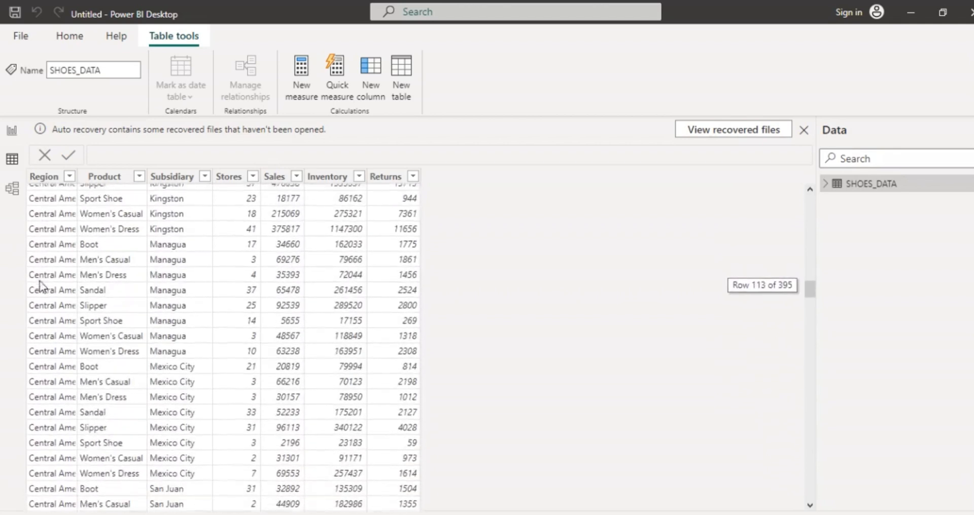
scroll(41, 285, down, 3)
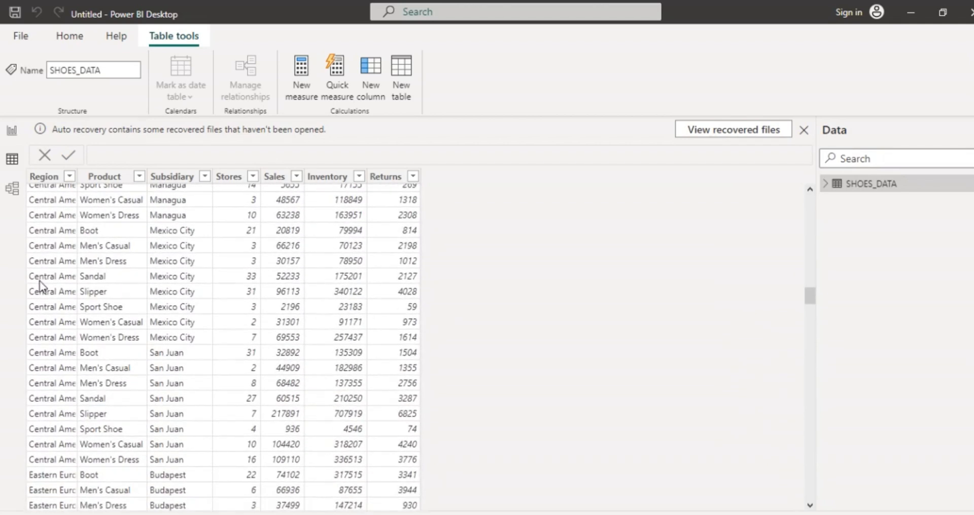
scroll(40, 283, down, 1)
scroll(39, 283, up, 2)
scroll(40, 285, up, 5)
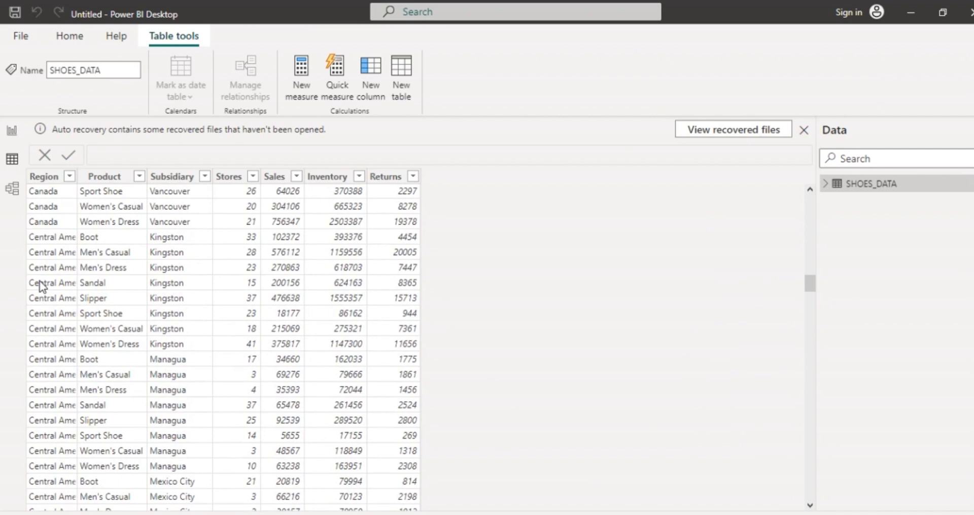
Step: Switch to the model view, and collapse and re-expand the SHOES_DATA table card
click(13, 190)
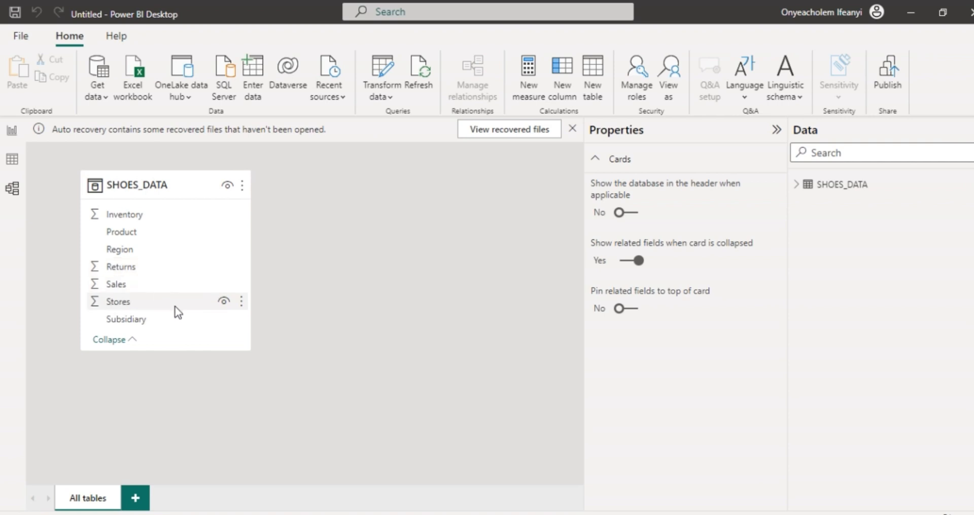
click(130, 343)
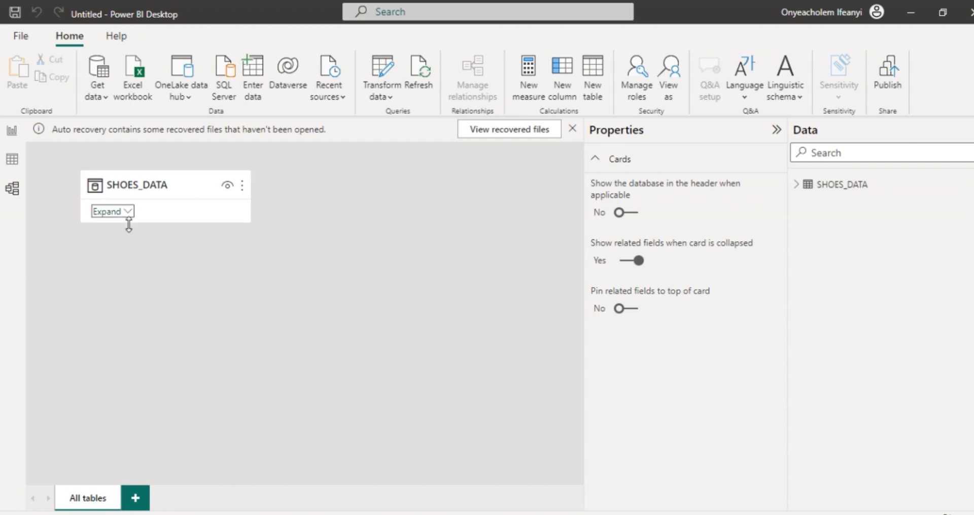
click(128, 212)
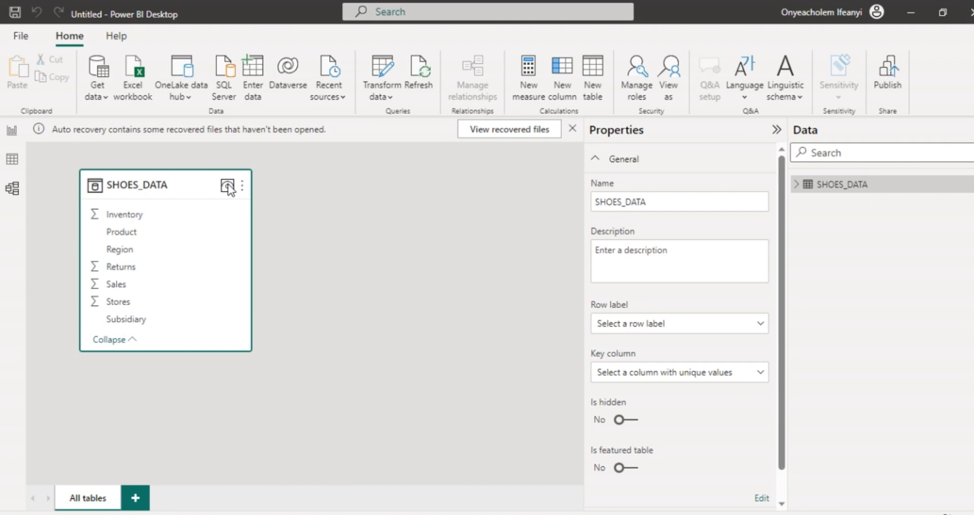
Step: Hide the SHOES_DATA table in the model view and make it visible again
click(227, 186)
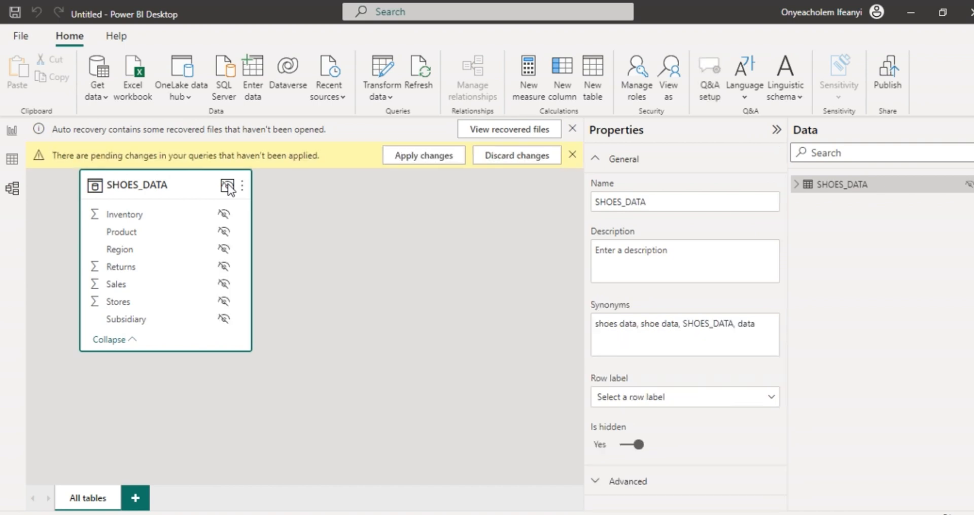
click(227, 187)
click(228, 187)
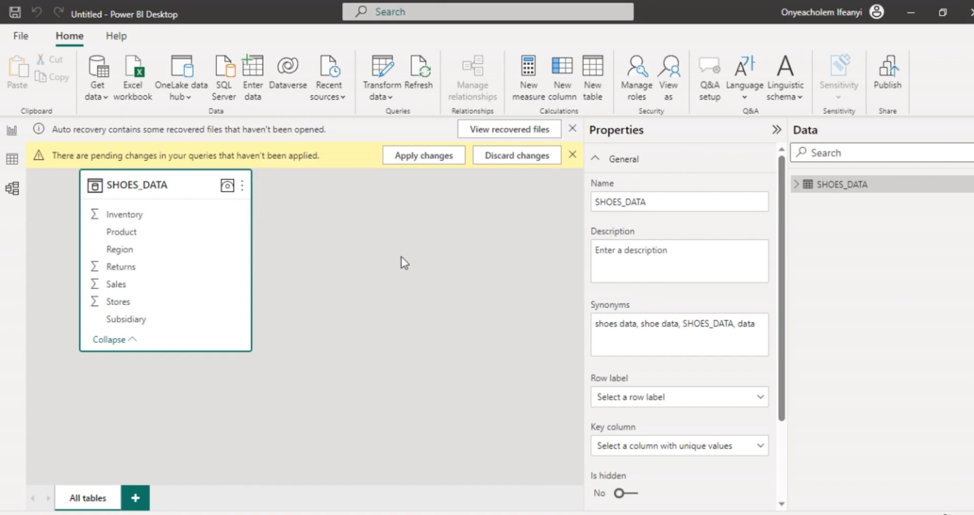
Step: Return to the report view, dismiss the pending query changes notice, and look over the options for getting more visuals
click(12, 132)
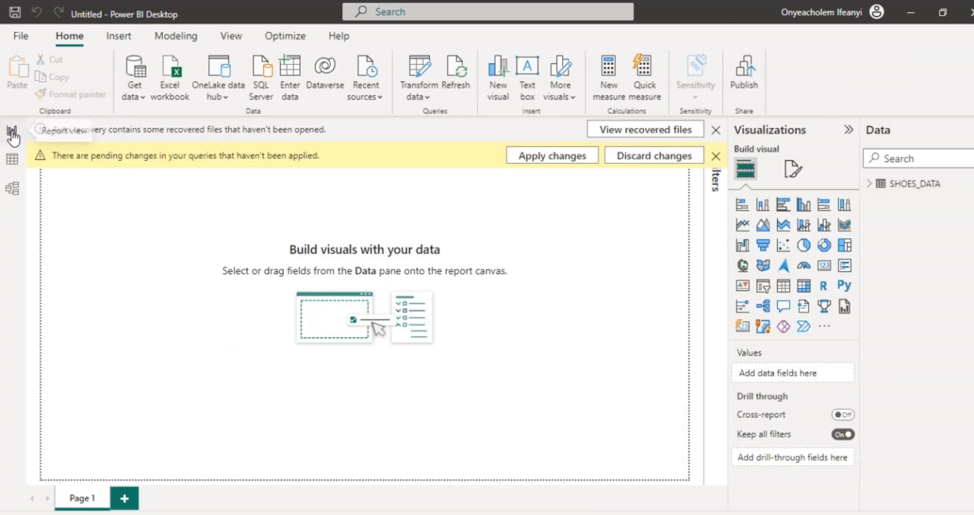
click(713, 156)
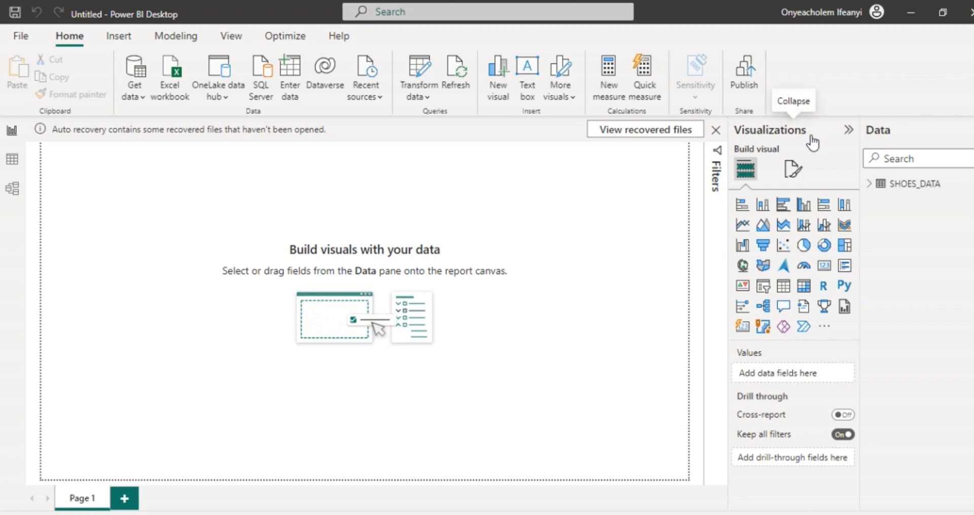
click(826, 326)
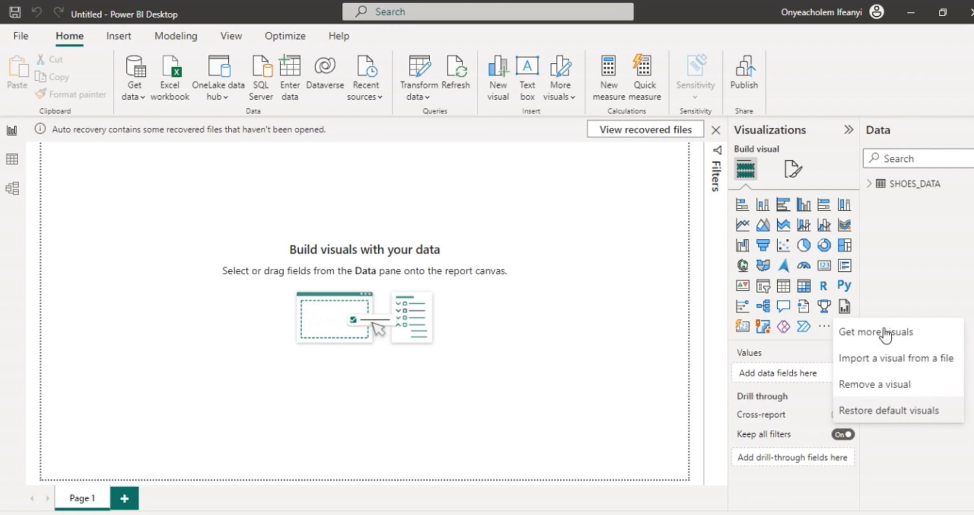
click(822, 180)
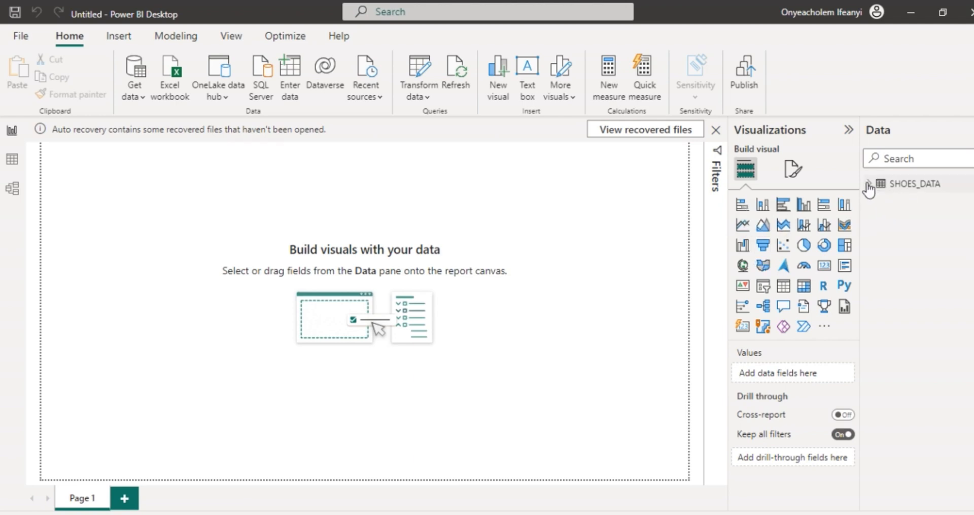
Step: Expand the SHOES_DATA fields and add a stacked bar chart to Page 1
click(869, 185)
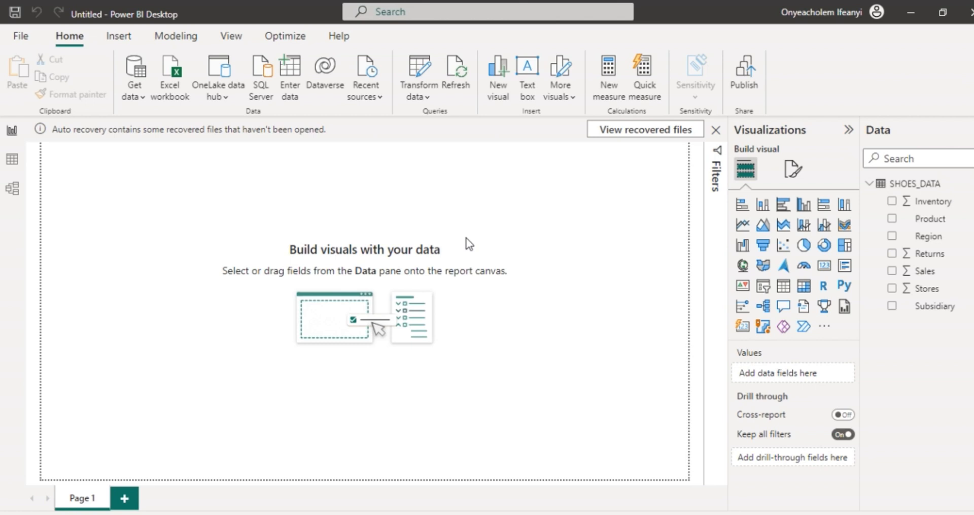
click(743, 205)
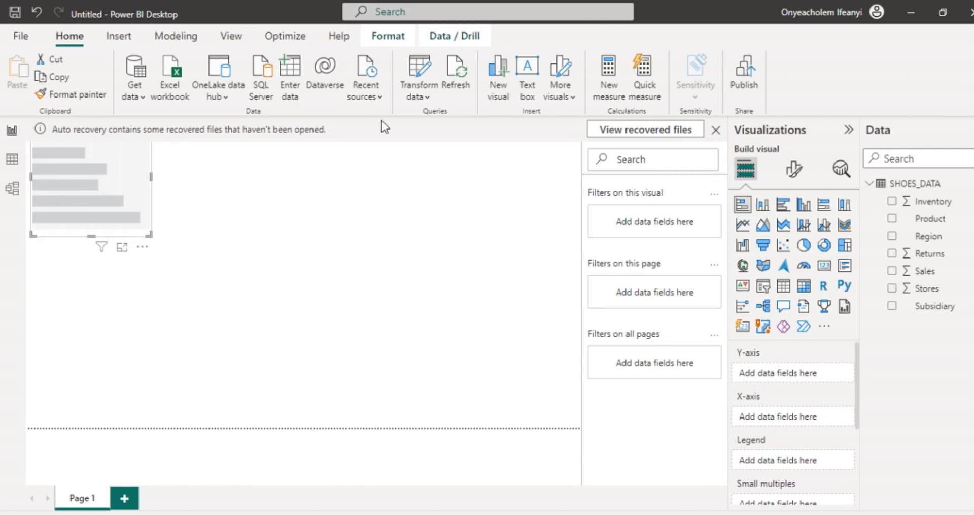
Step: Dismiss the auto recovery notice with the recovered files removed, and close the pending query changes notice
click(716, 131)
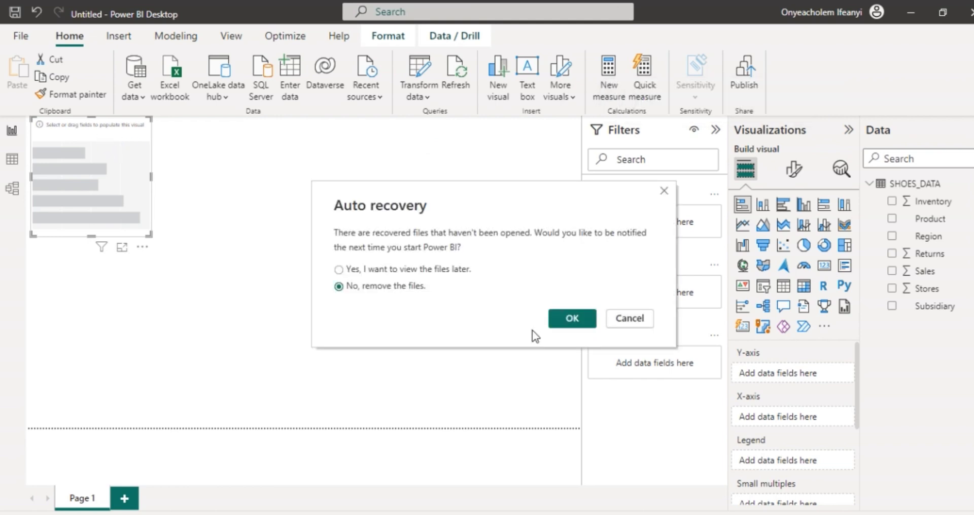
click(574, 319)
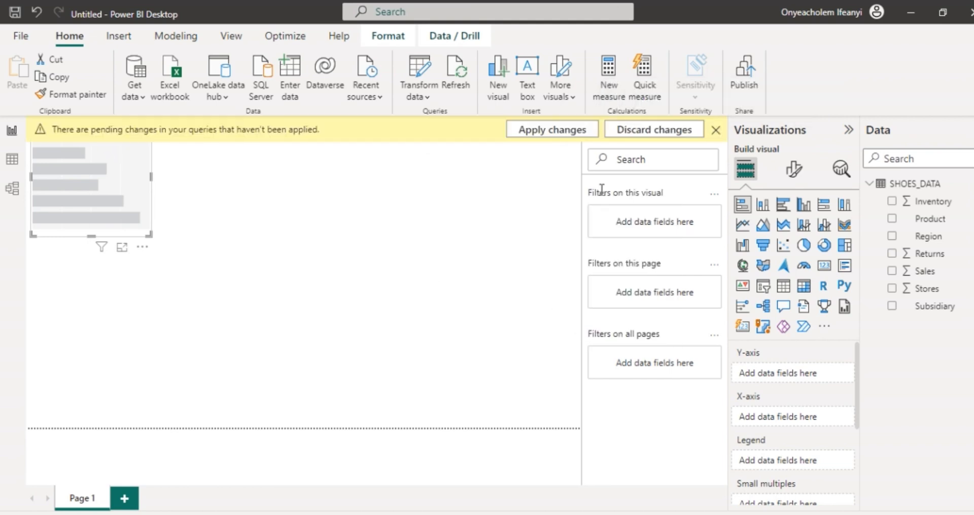
click(716, 132)
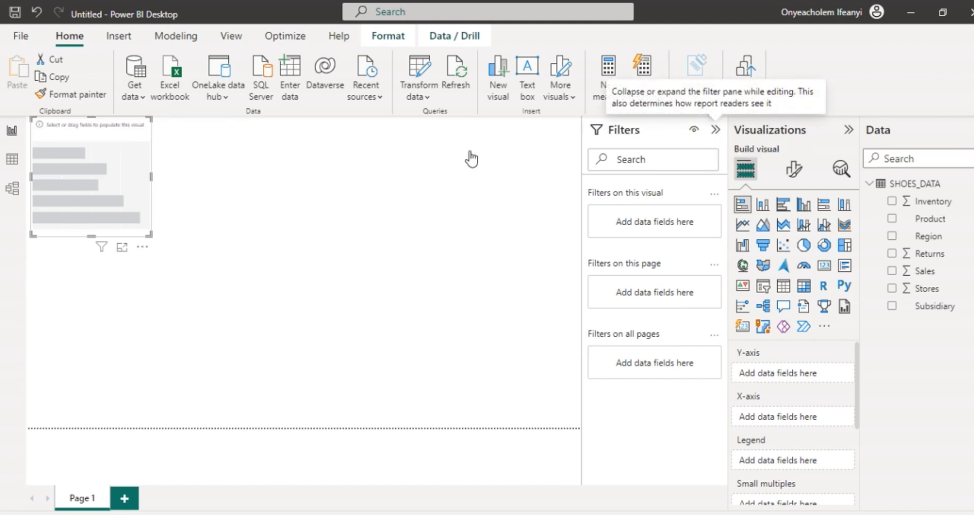
Step: Move the empty stacked bar chart to the page's left edge and review the SHOES_DATA rows in the data view
mouse_move(106, 119)
mouse_down()
mouse_move(119, 134)
mouse_move(93, 120)
mouse_up()
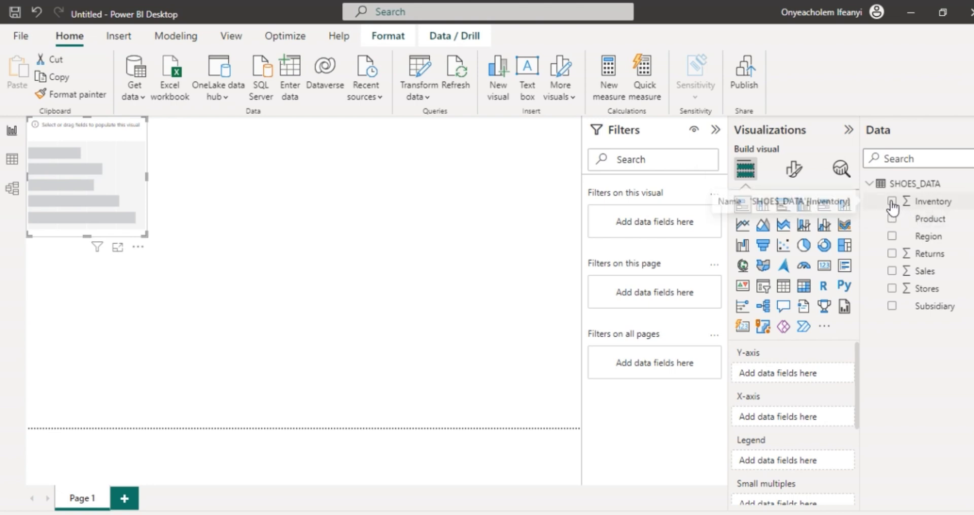
click(9, 166)
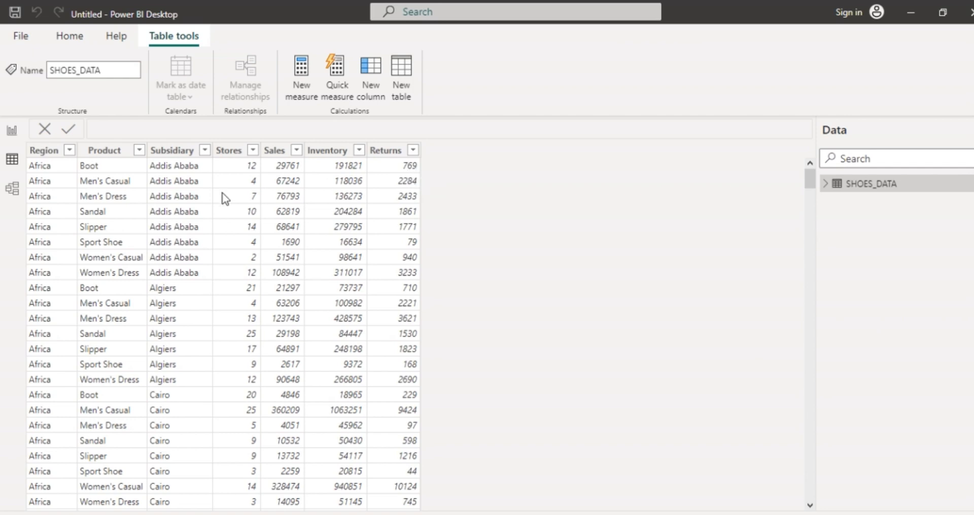
scroll(374, 351, down, 15)
scroll(374, 356, down, 3)
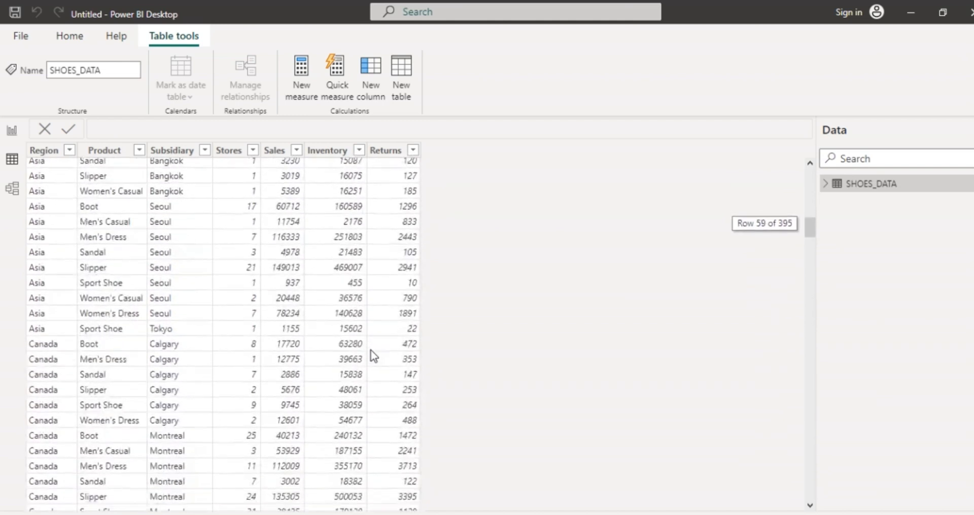
scroll(374, 355, up, 19)
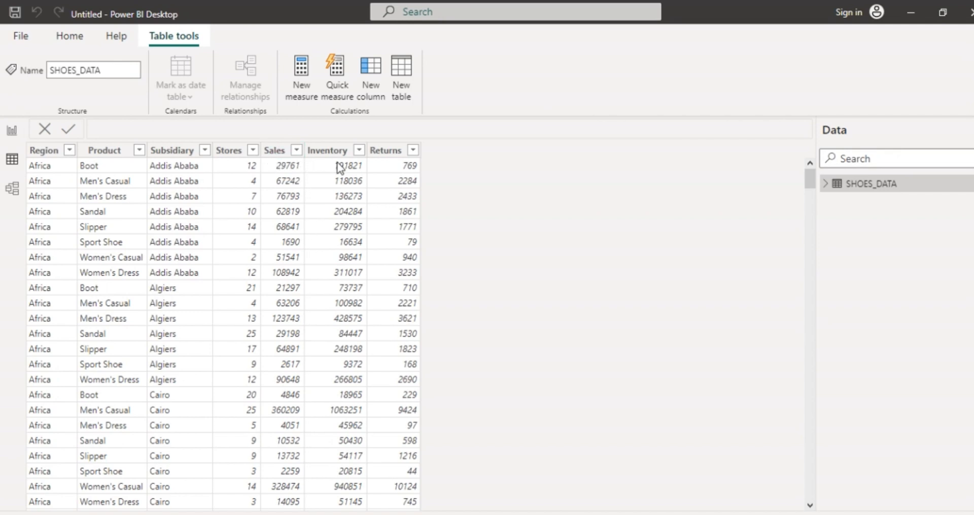
Step: Back in the report view, assign Sales to the stacked bar chart's X-axis and Region to its Y-axis
click(12, 131)
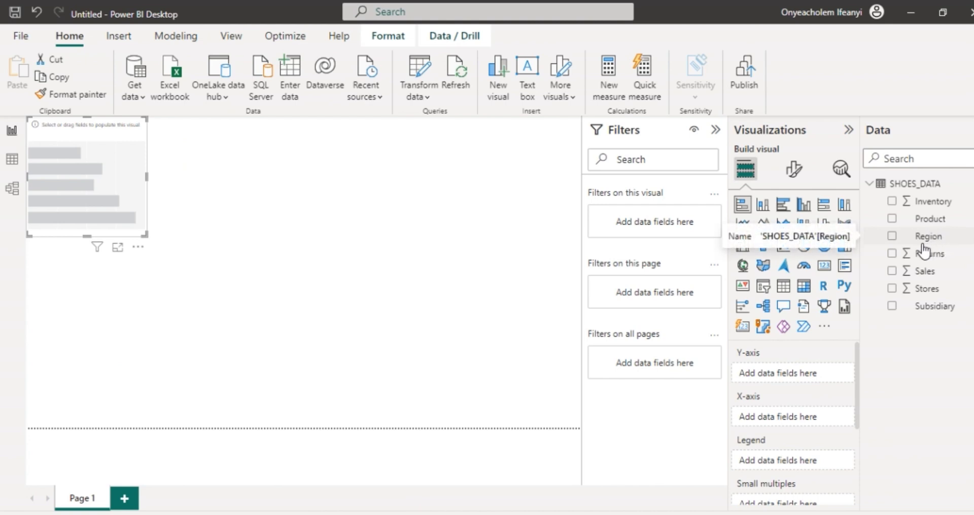
scroll(857, 389, down, 2)
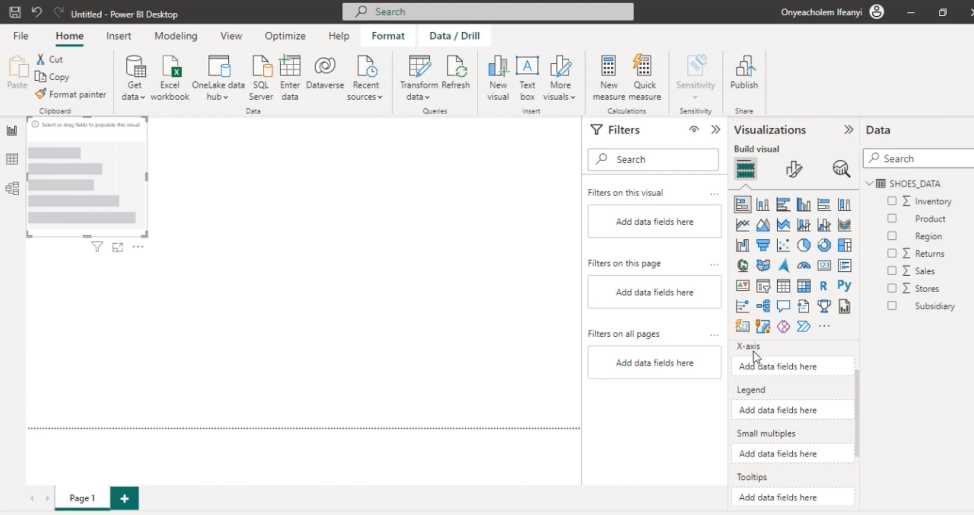
scroll(860, 388, up, 1)
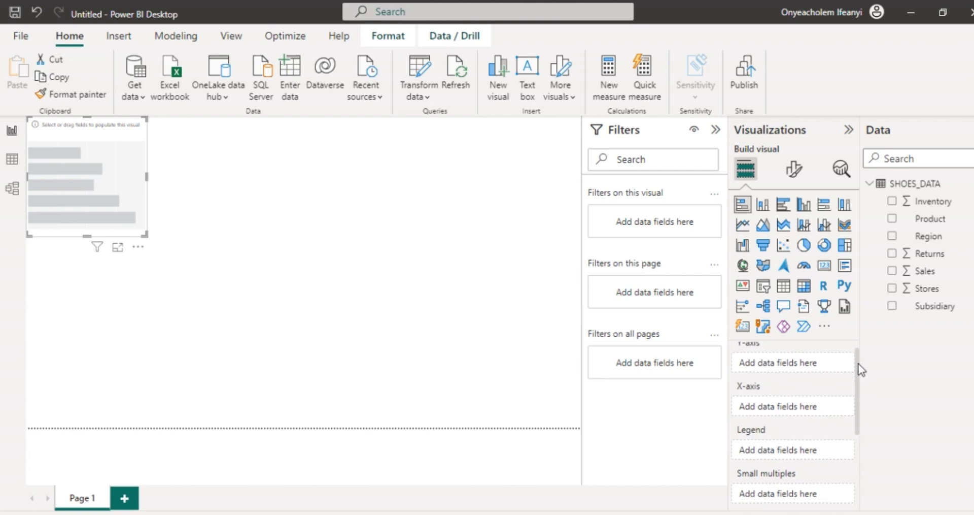
drag(927, 276, 788, 407)
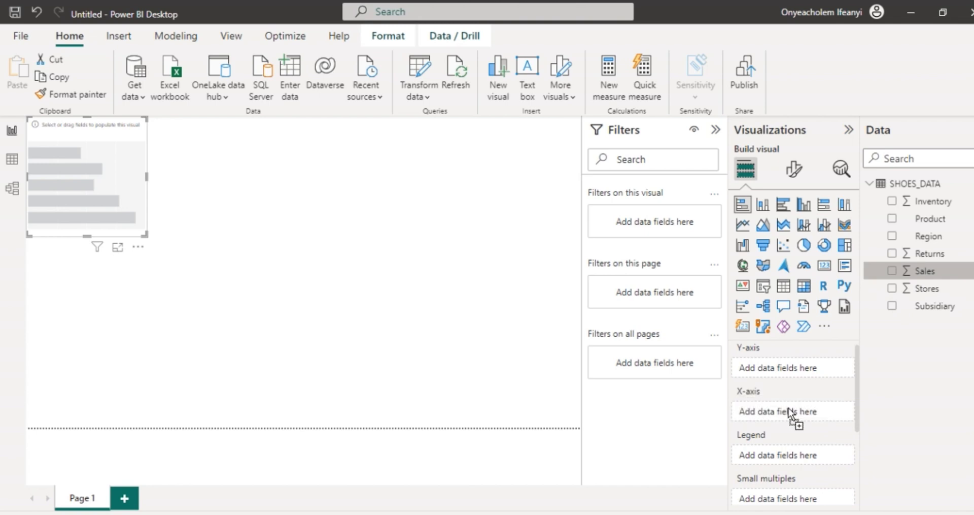
drag(790, 413, 790, 413)
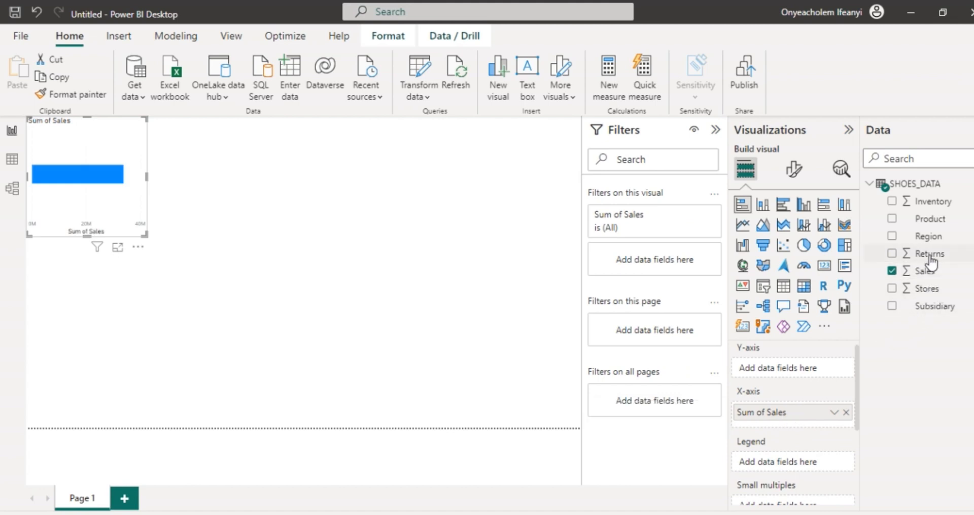
drag(927, 238, 808, 368)
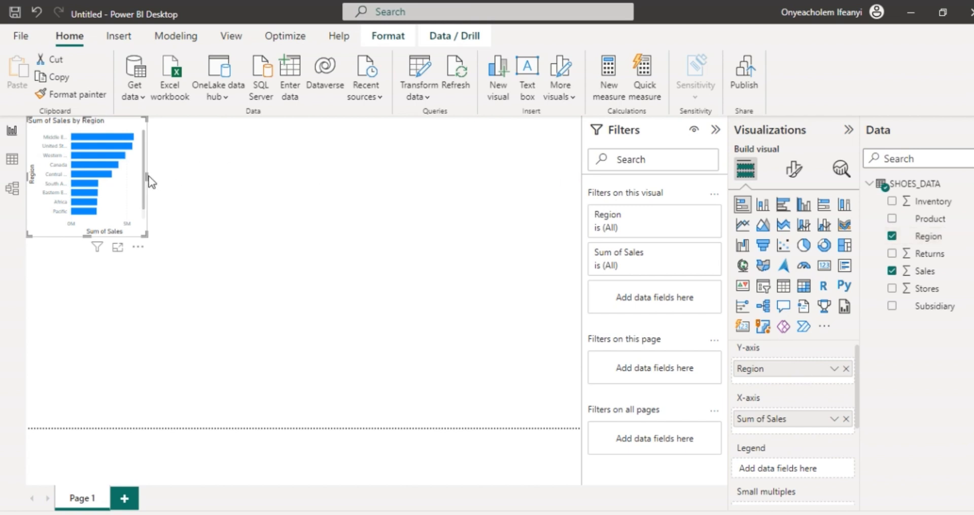
Step: Enlarge the Sum of Sales by Region bar chart in width and height until every region fits without scrolling
drag(146, 176, 213, 176)
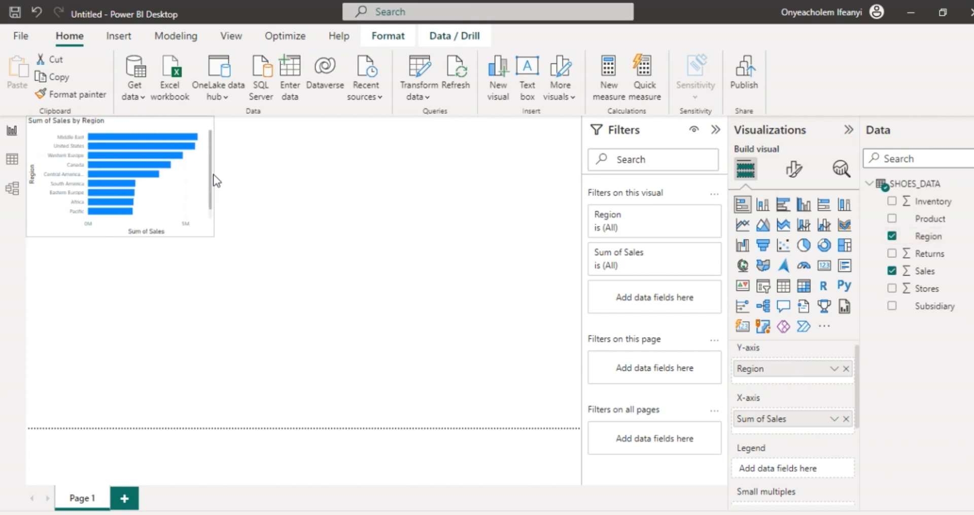
drag(120, 235, 120, 258)
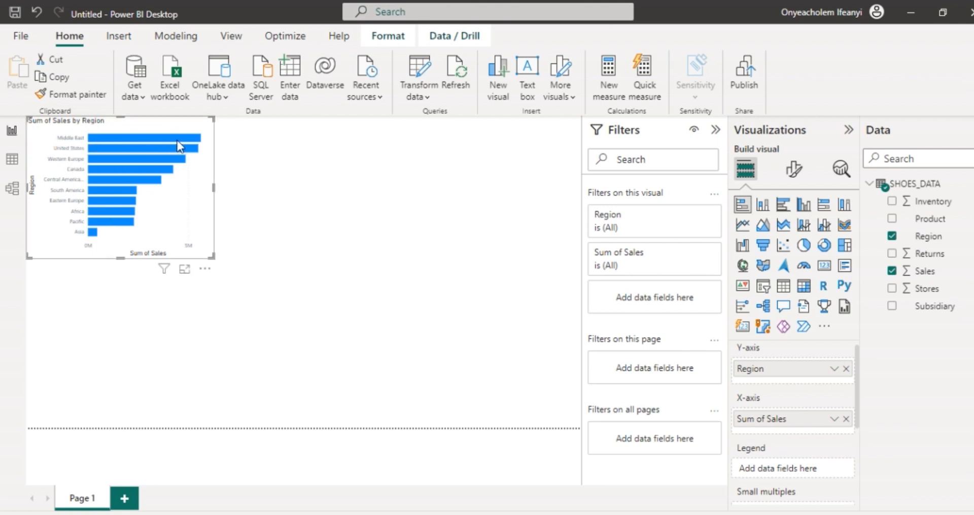
mouse_move(199, 142)
mouse_move(96, 235)
drag(120, 257, 122, 272)
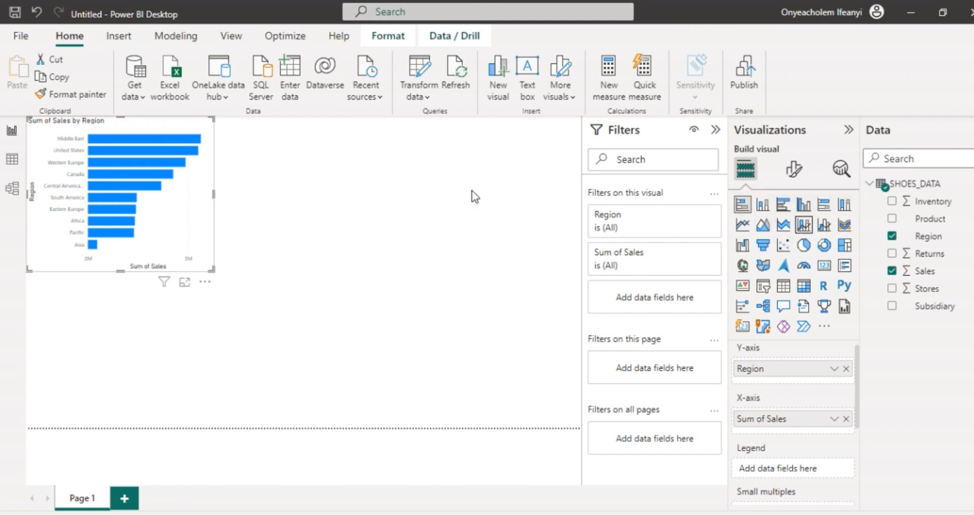
Step: Try converting the bar chart to a line and stacked column chart, and undo the conversion
click(803, 227)
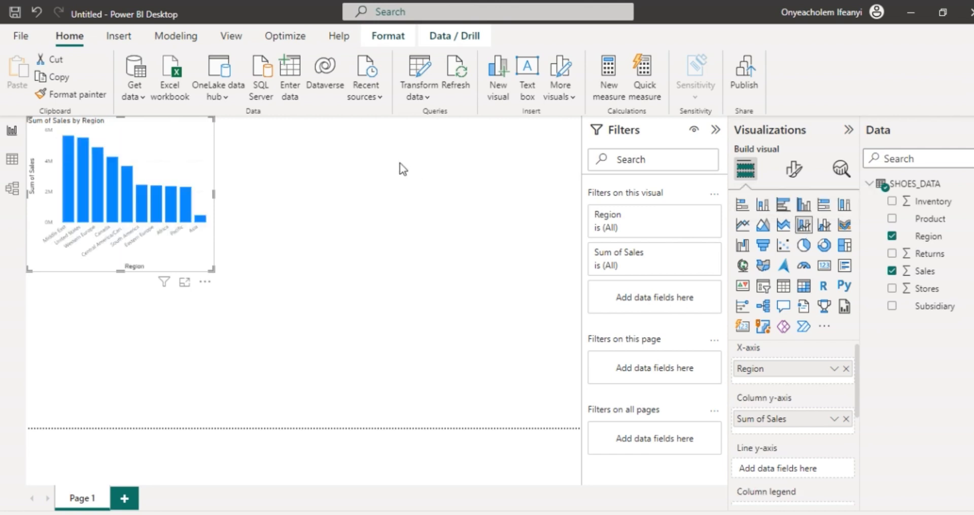
key(ctrl+z)
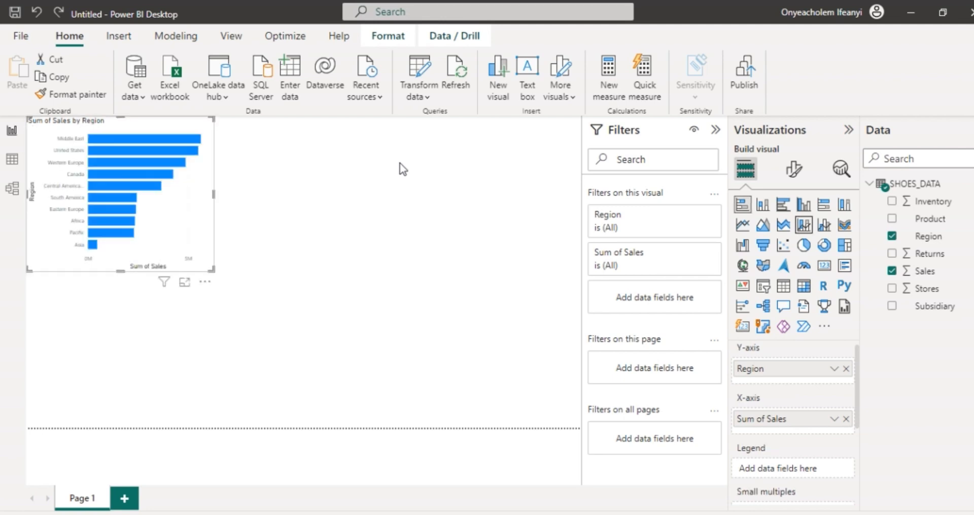
Step: Deselect the bar chart, close the import error and pending changes notices, and add a line and stacked column chart beside it
click(366, 175)
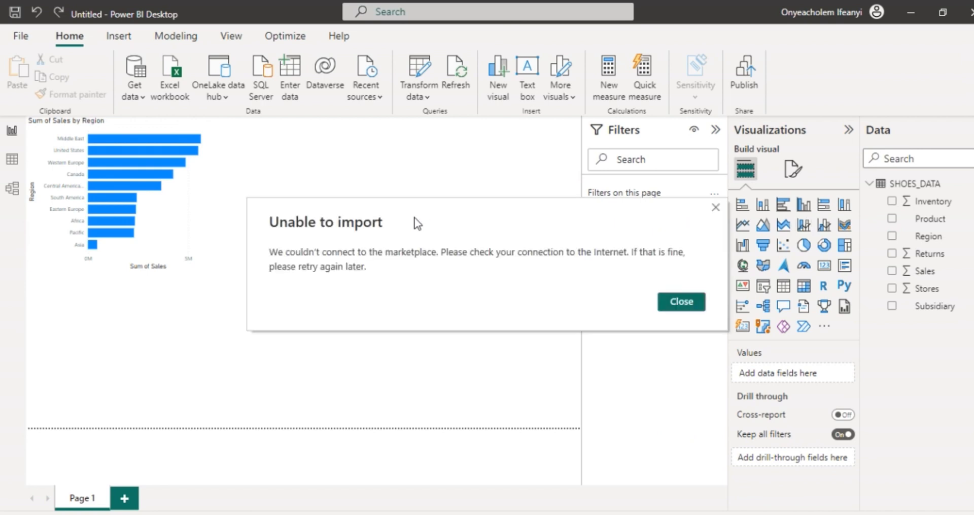
click(716, 208)
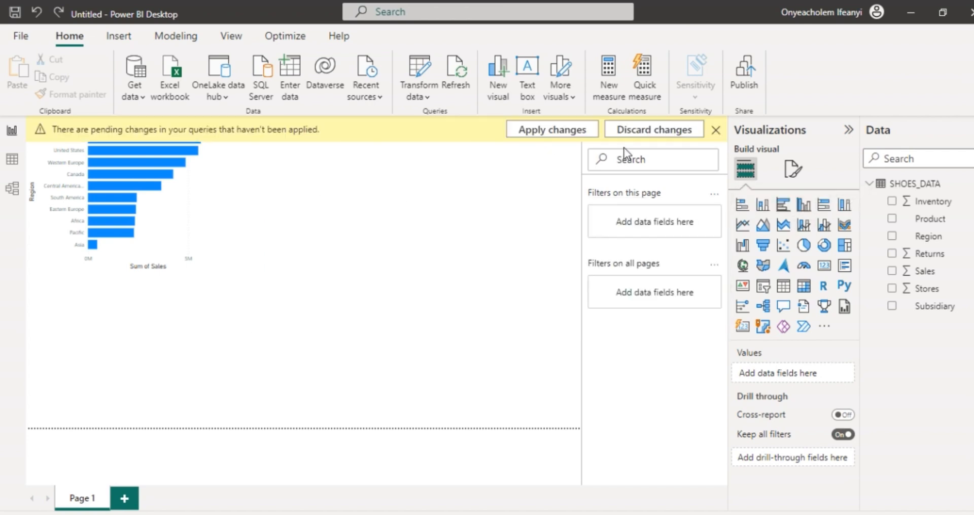
click(716, 129)
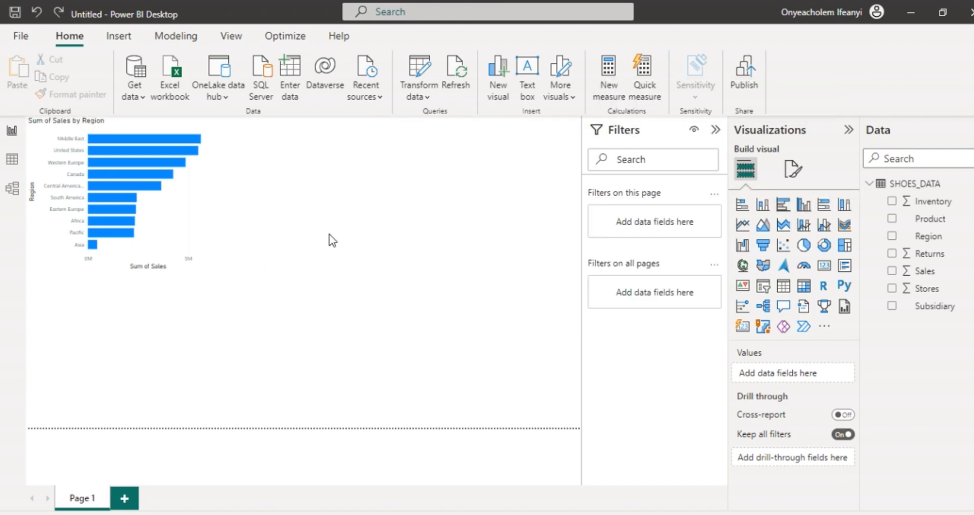
click(807, 229)
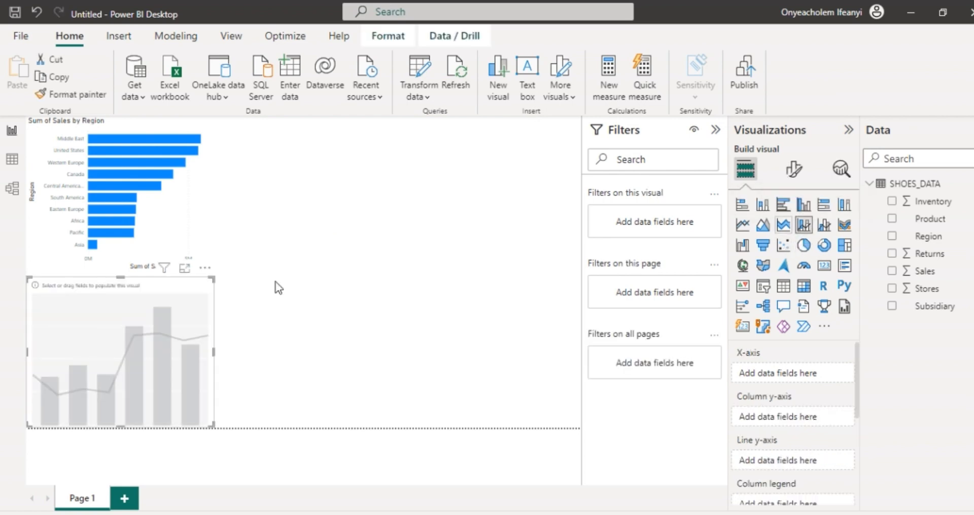
drag(197, 282, 380, 117)
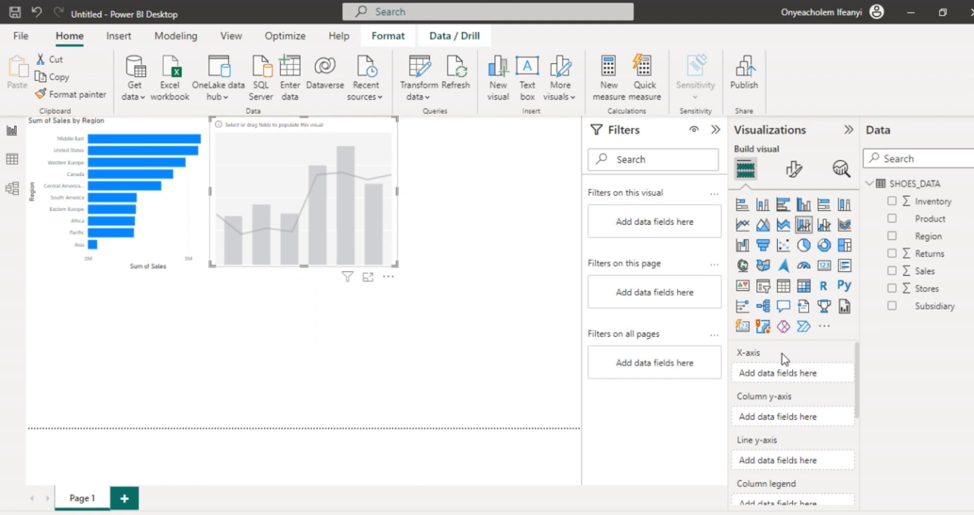
Step: Assign Sales to the combo chart's X-axis and try Product on its line y-axis, taking Product off again
drag(929, 278, 799, 378)
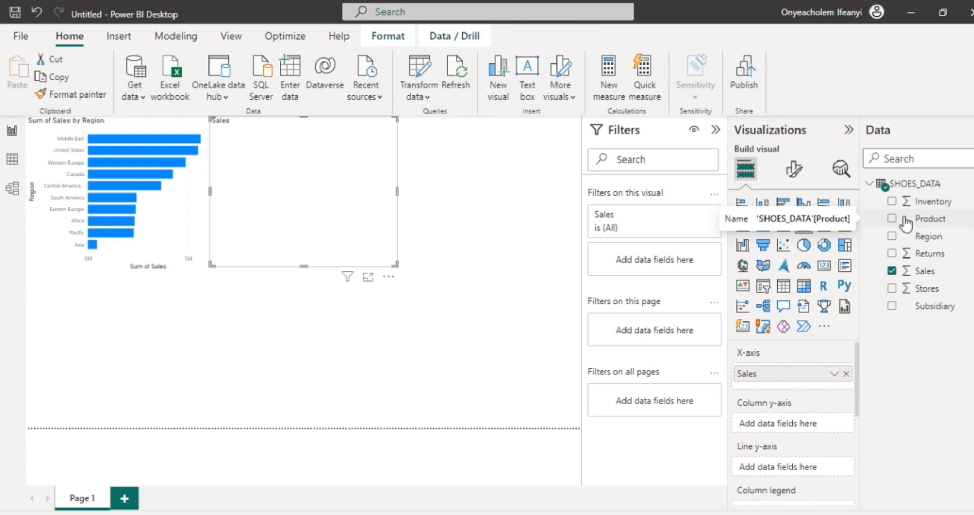
drag(860, 366, 860, 385)
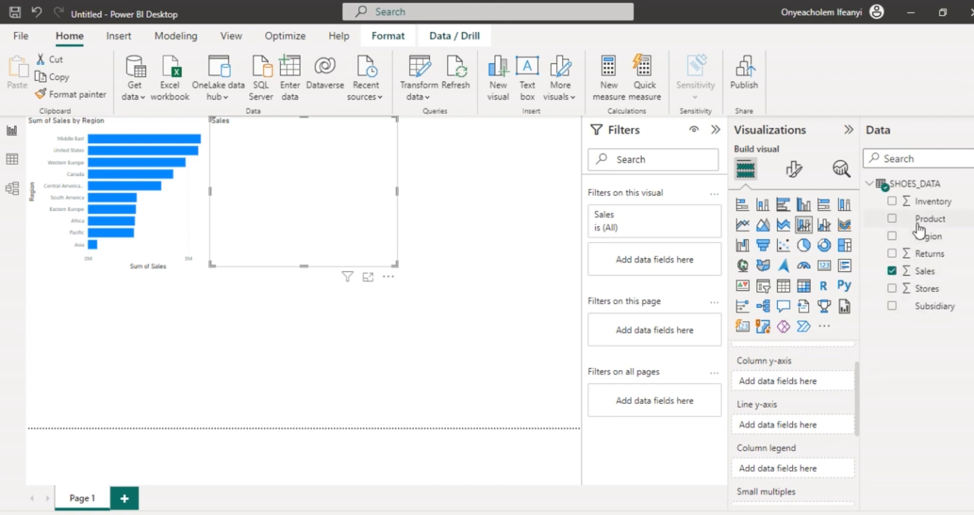
drag(919, 219, 790, 426)
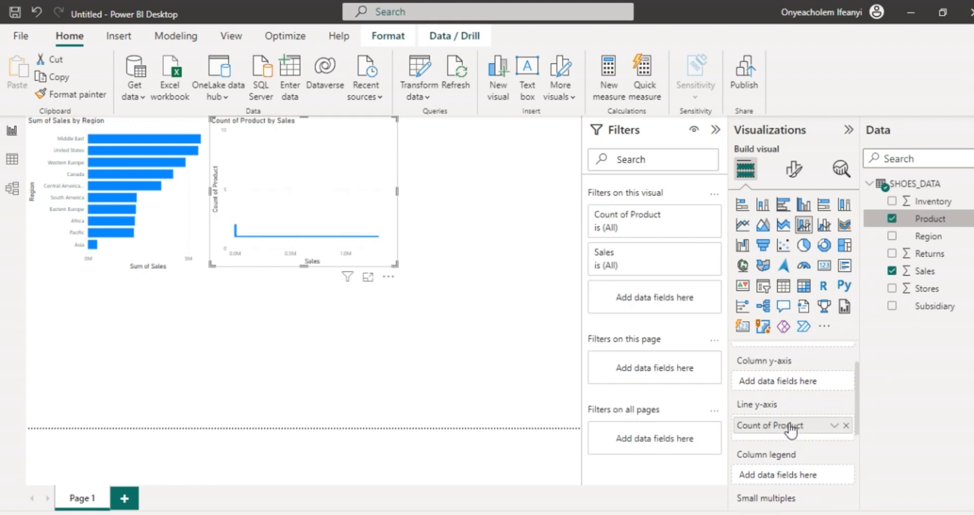
click(846, 425)
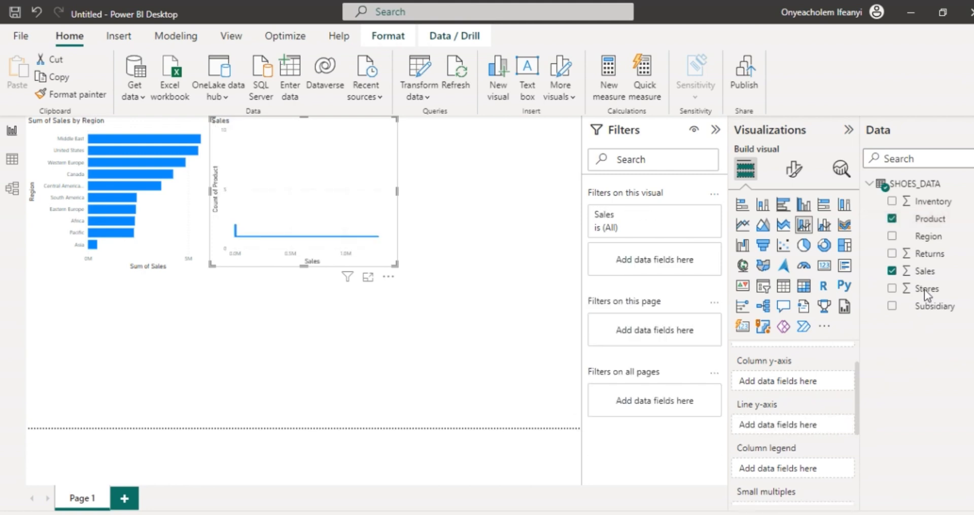
Step: Assign Product to the combo chart's column legend, Stores to its line y-axis and Subsidiary to its column y-axis
drag(928, 218, 811, 467)
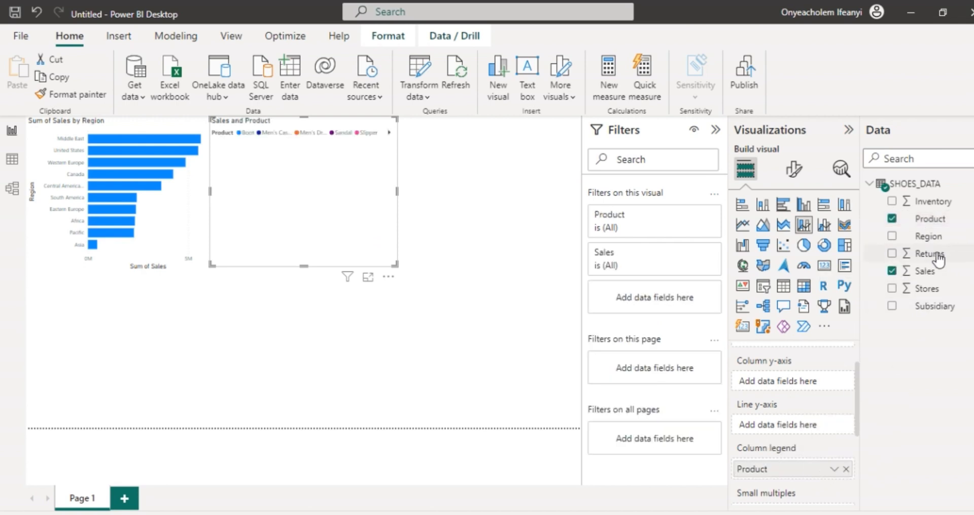
drag(927, 294, 807, 431)
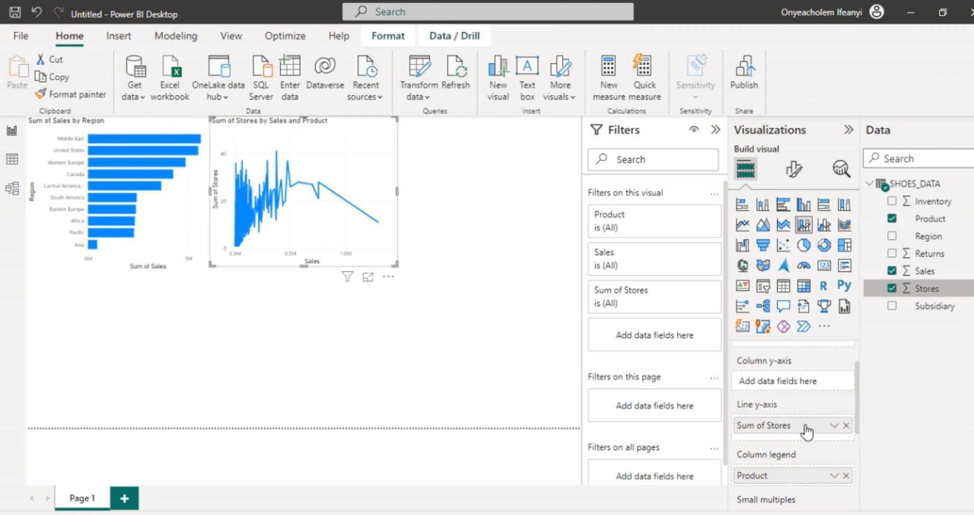
drag(857, 382, 858, 367)
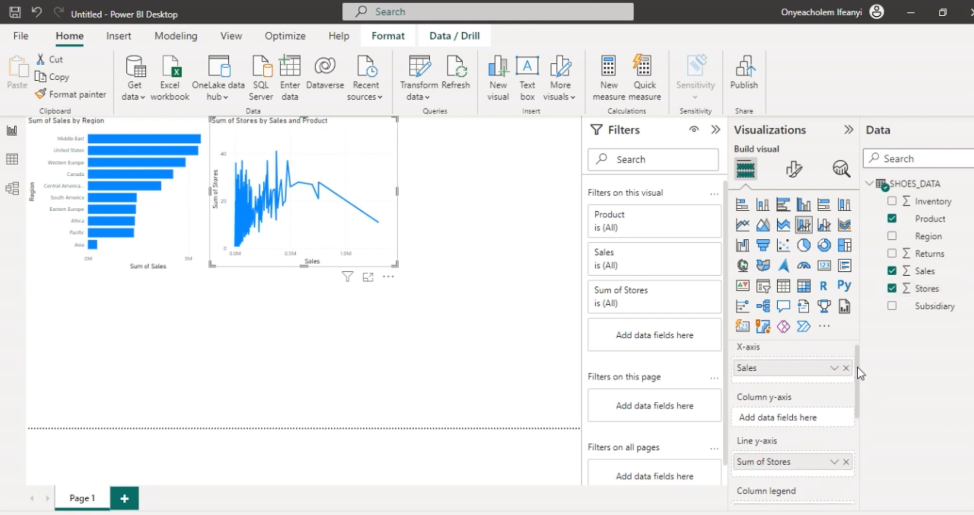
scroll(835, 389, down, 2)
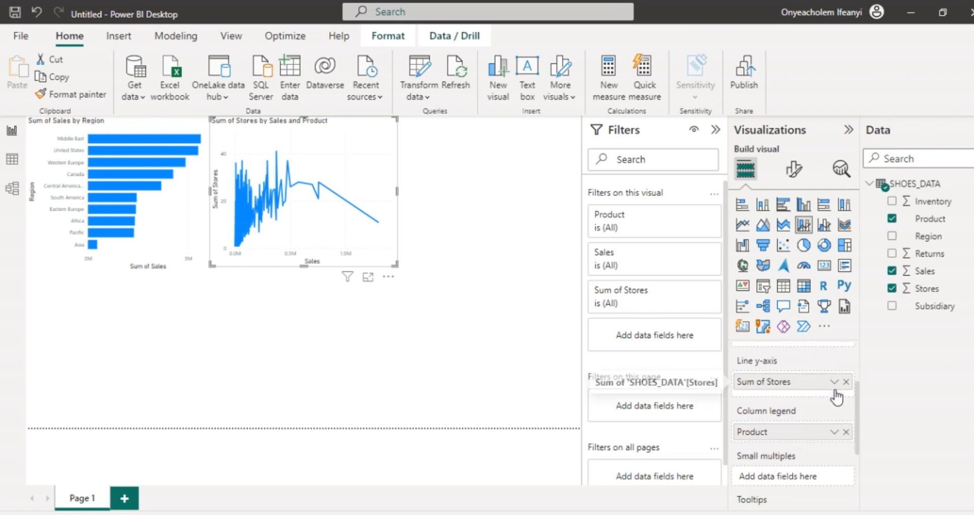
scroll(797, 402, up, 1)
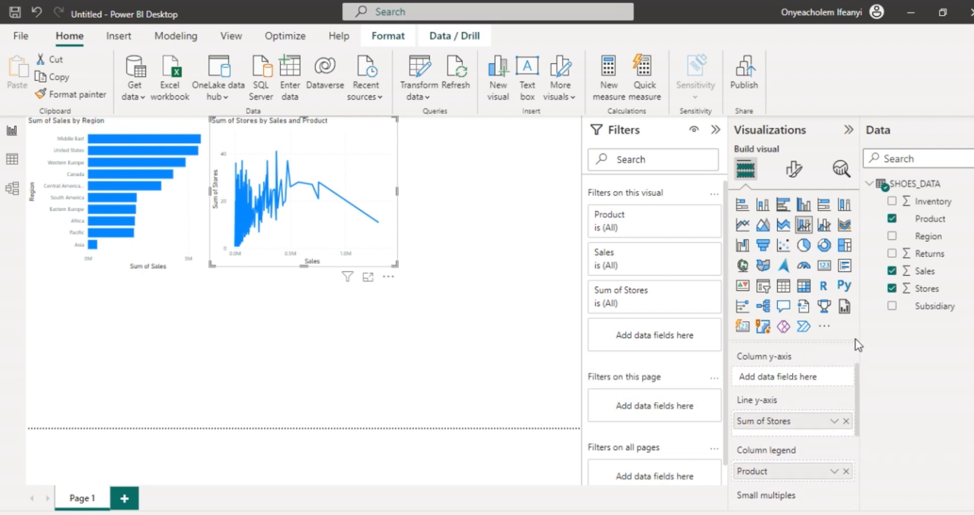
drag(932, 312, 794, 377)
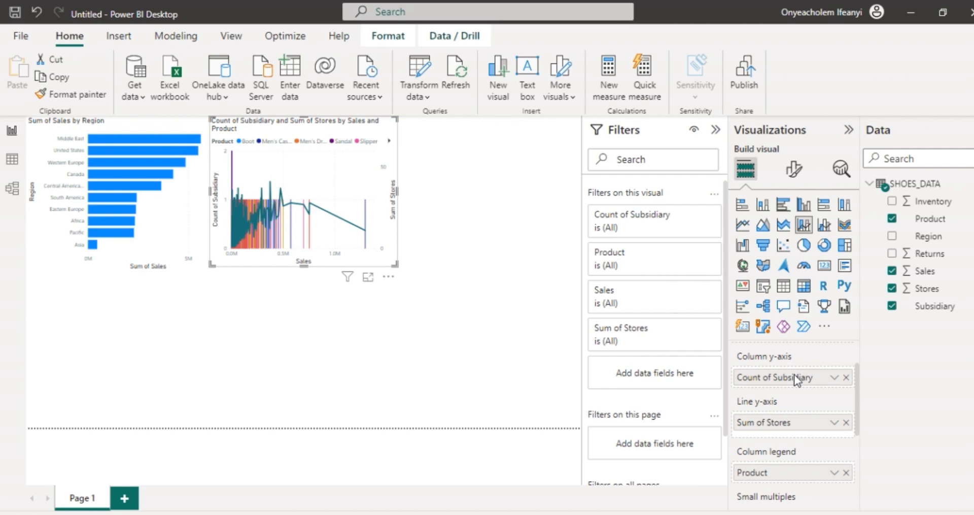
Step: Remove Product, Sum of Stores and Count of Subsidiary from the combo chart's fields
click(846, 473)
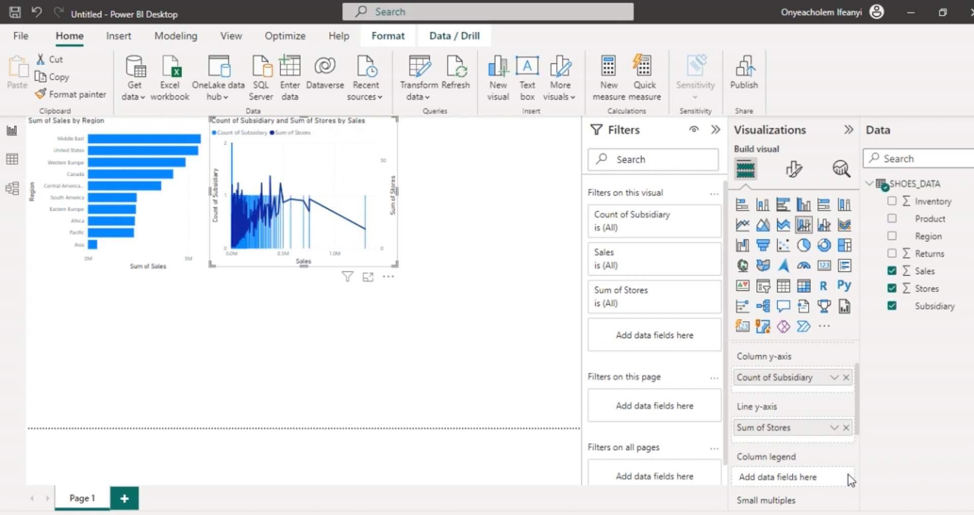
click(846, 427)
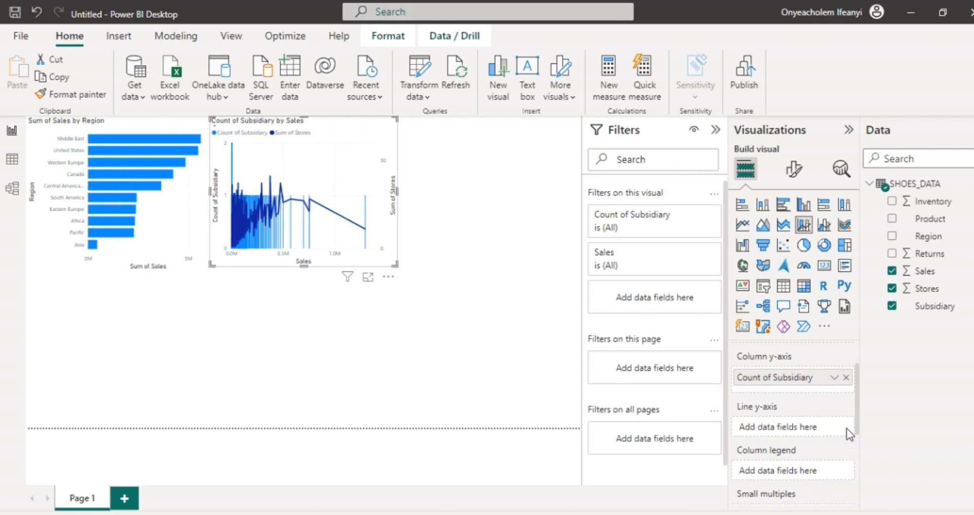
click(846, 376)
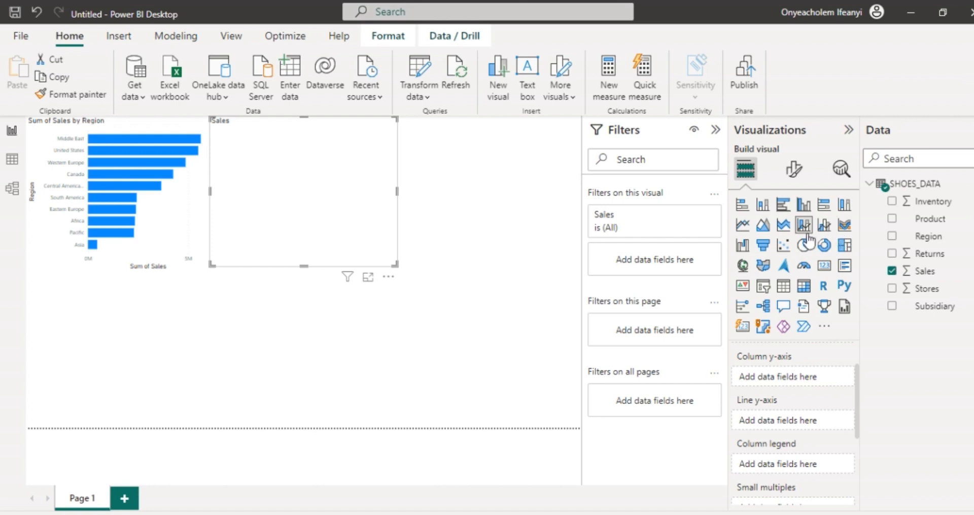
Step: Convert the combo chart to a waterfall chart and remove Sales from its category
click(743, 247)
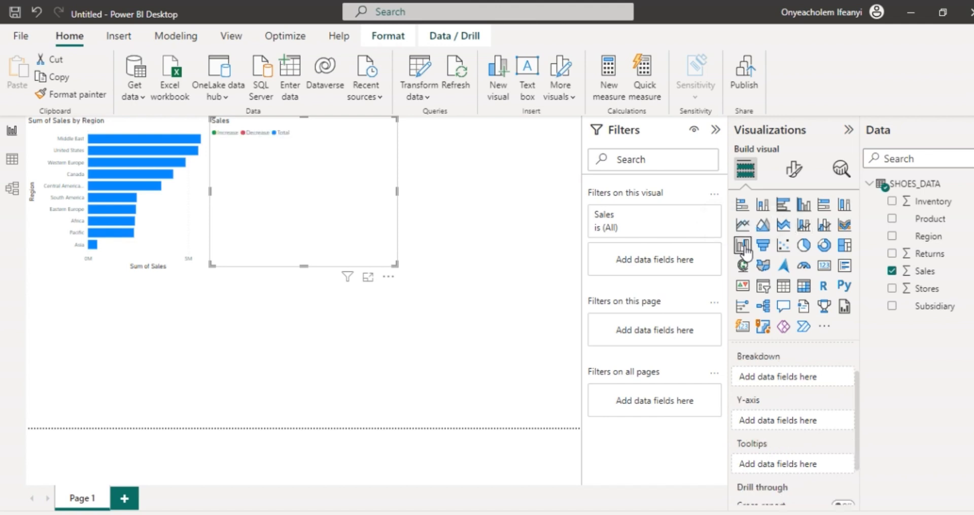
scroll(817, 411, up, 2)
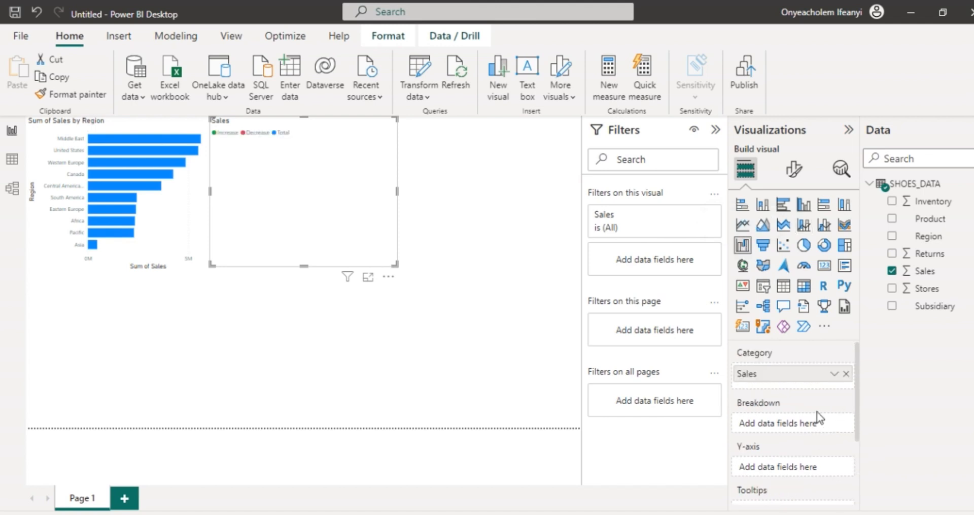
click(846, 374)
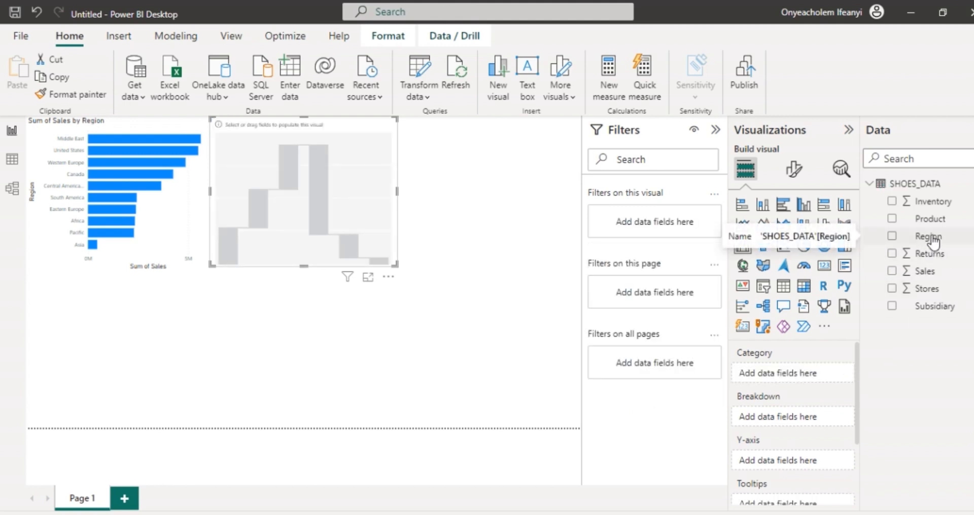
Step: Assign Region as the waterfall chart's category, Sales as its breakdown and Product as its Y-axis
drag(932, 241, 803, 374)
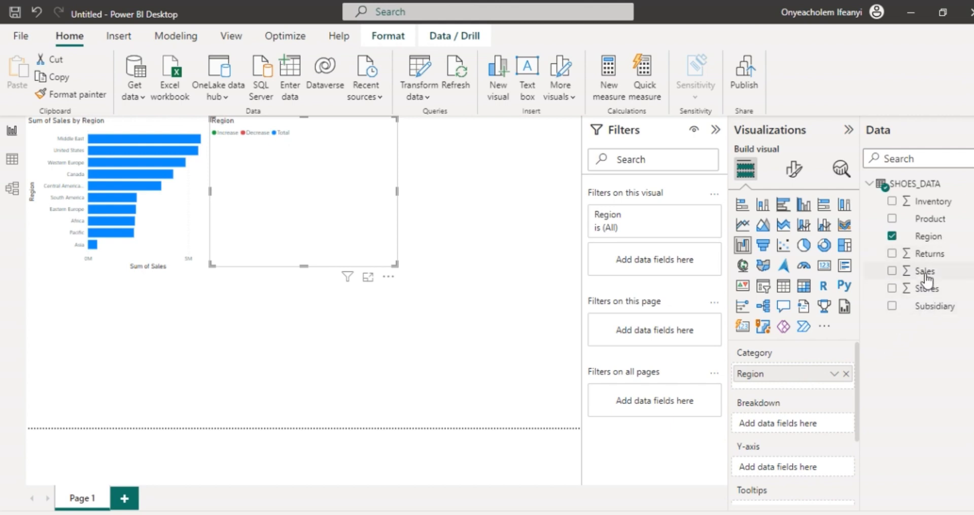
drag(924, 278, 800, 429)
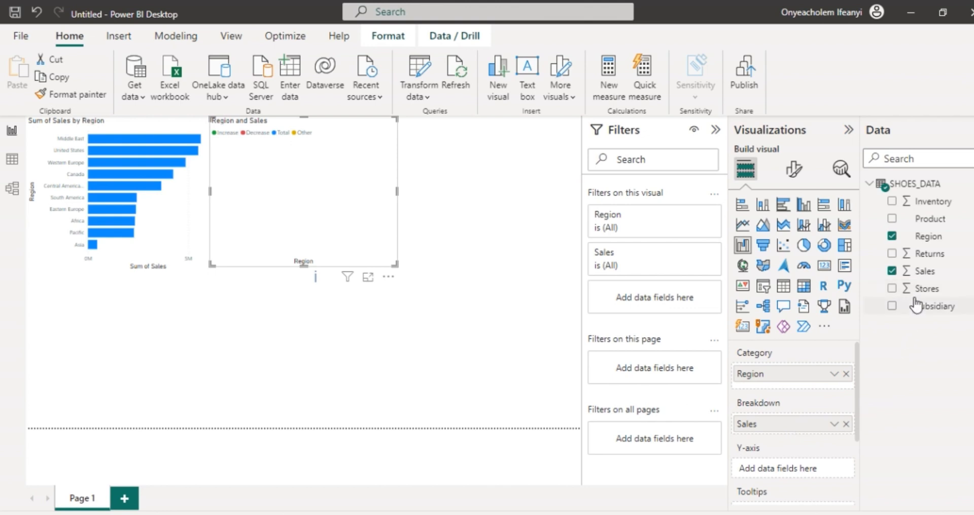
scroll(828, 388, down, 1)
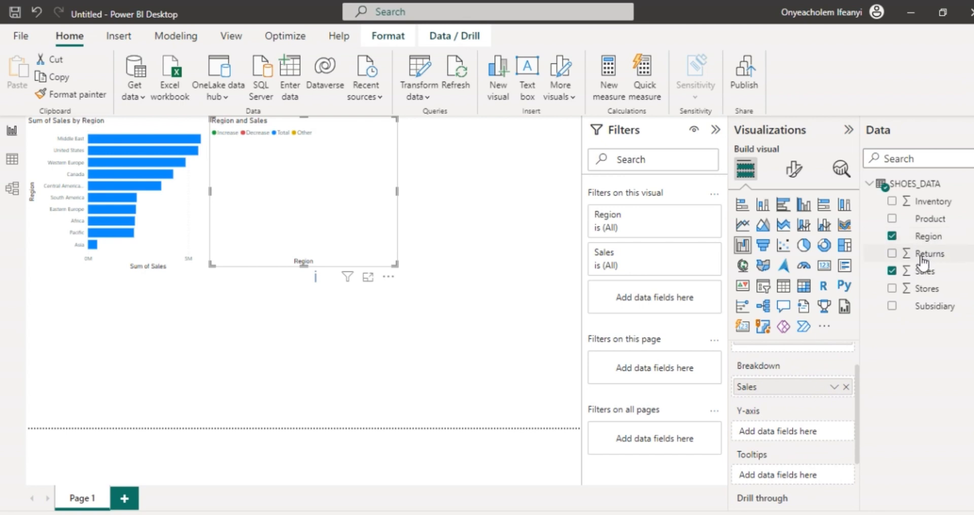
drag(932, 233, 812, 435)
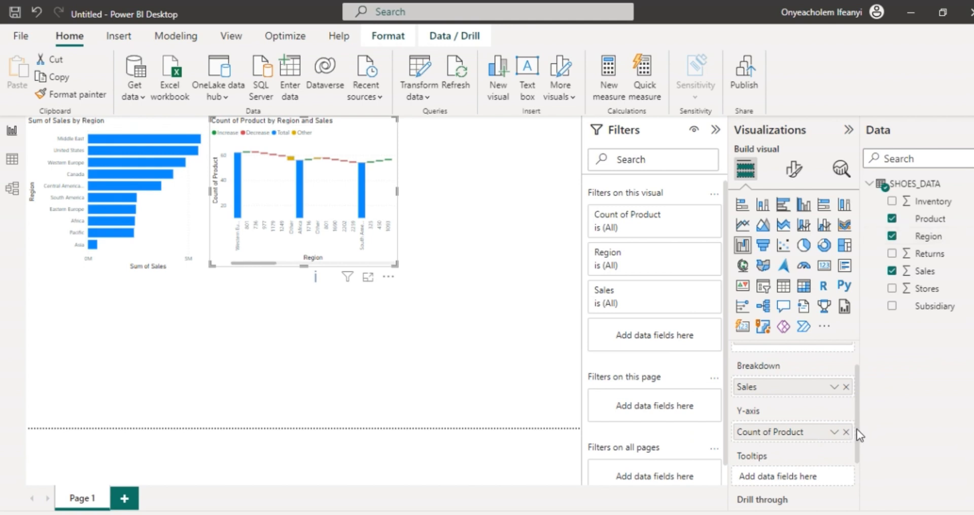
Step: Turn on cross-report drill through for the waterfall chart
drag(858, 429, 857, 463)
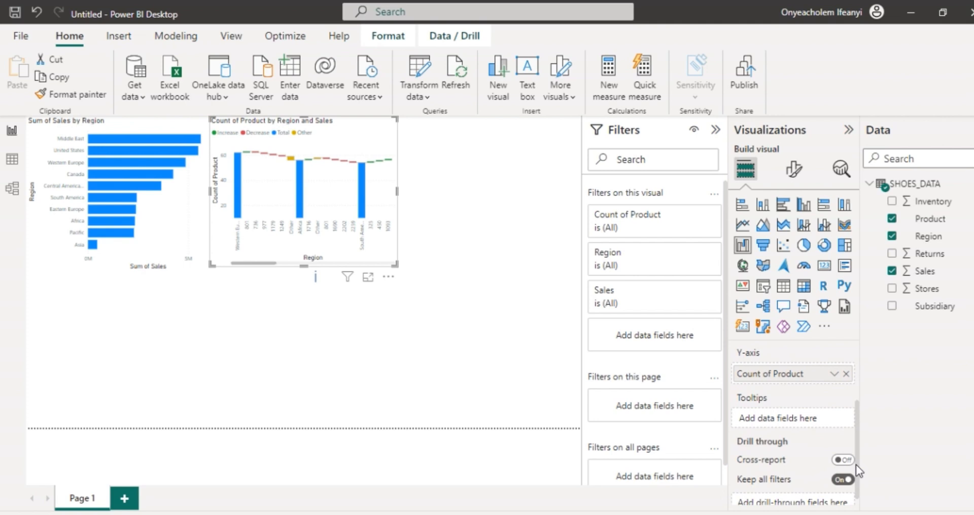
click(843, 460)
scroll(826, 427, up, 1)
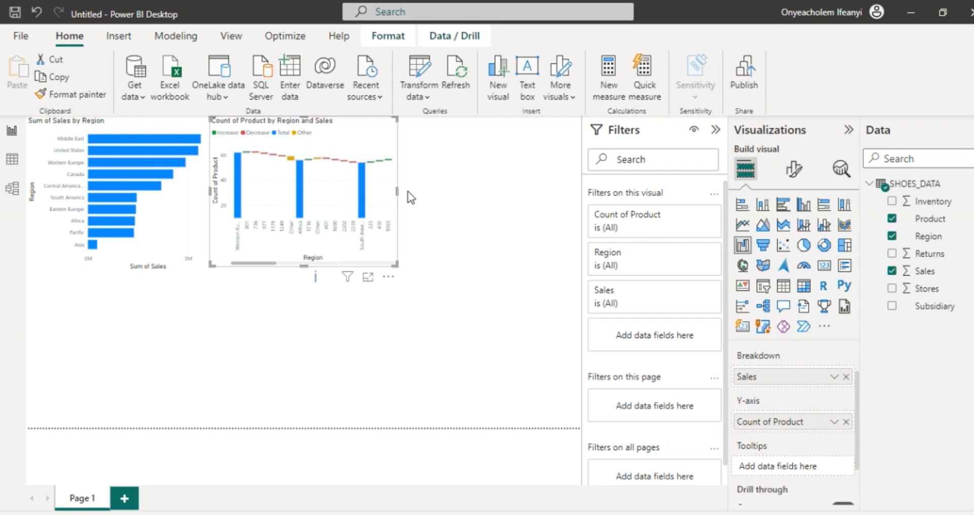
Step: Widen the waterfall chart to nearly the page's right edge and make it slightly taller
drag(398, 192, 508, 195)
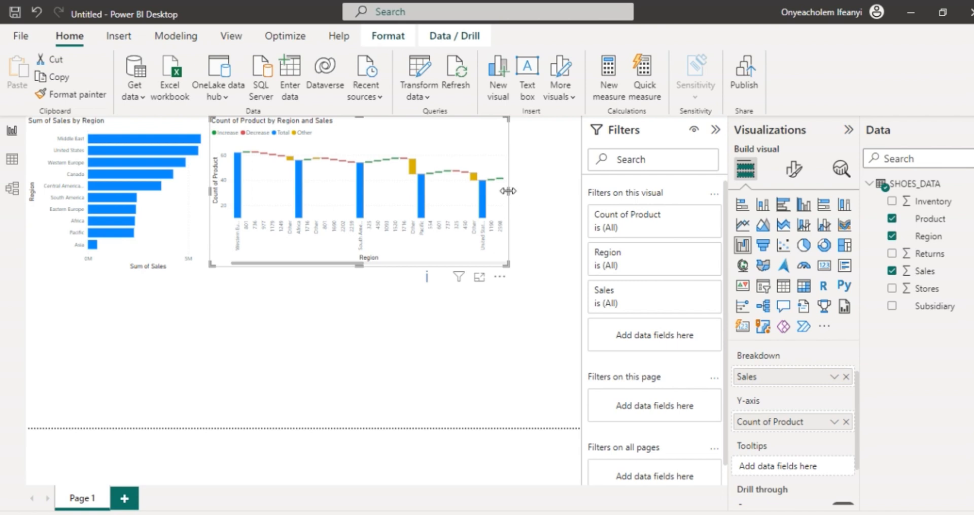
drag(509, 191, 553, 191)
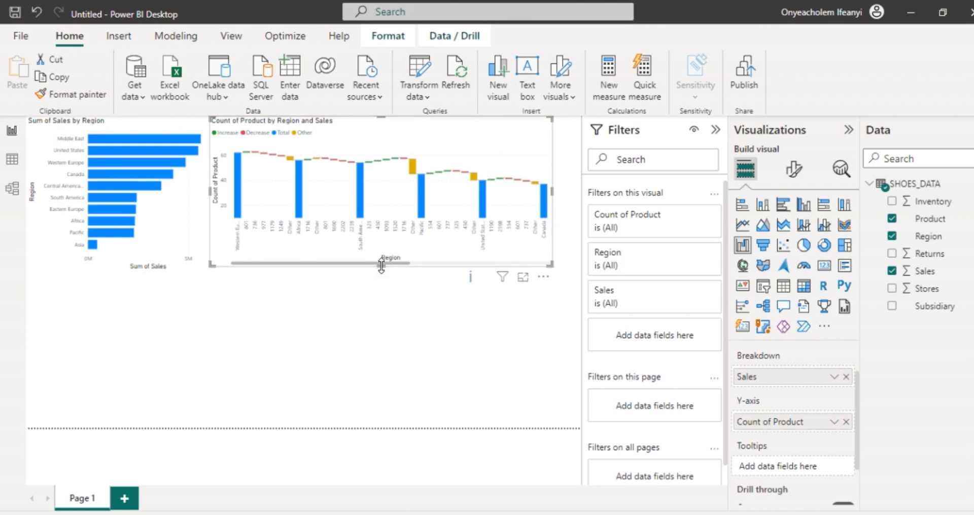
drag(381, 265, 381, 279)
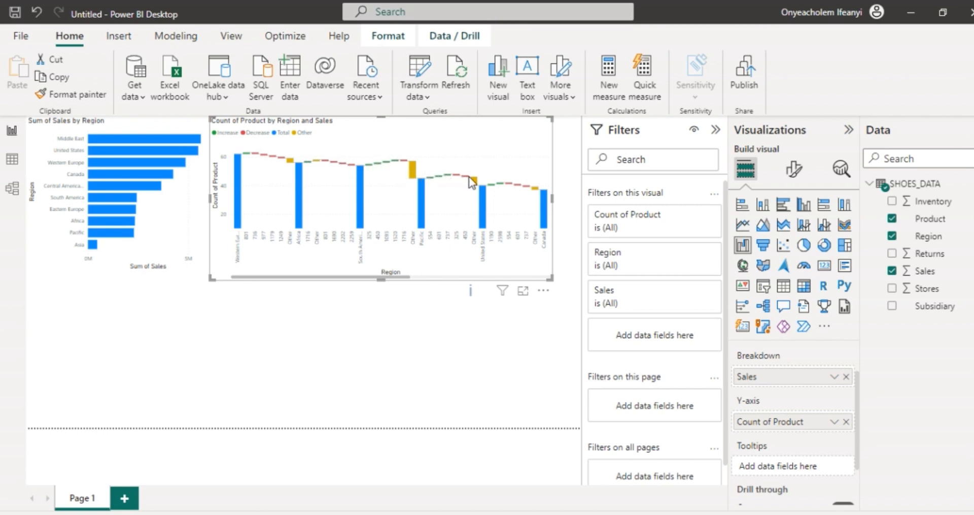
Step: Narrow the waterfall chart from its outer edge to leave a free gap of about a fifth of the page width beside it
drag(552, 197, 575, 206)
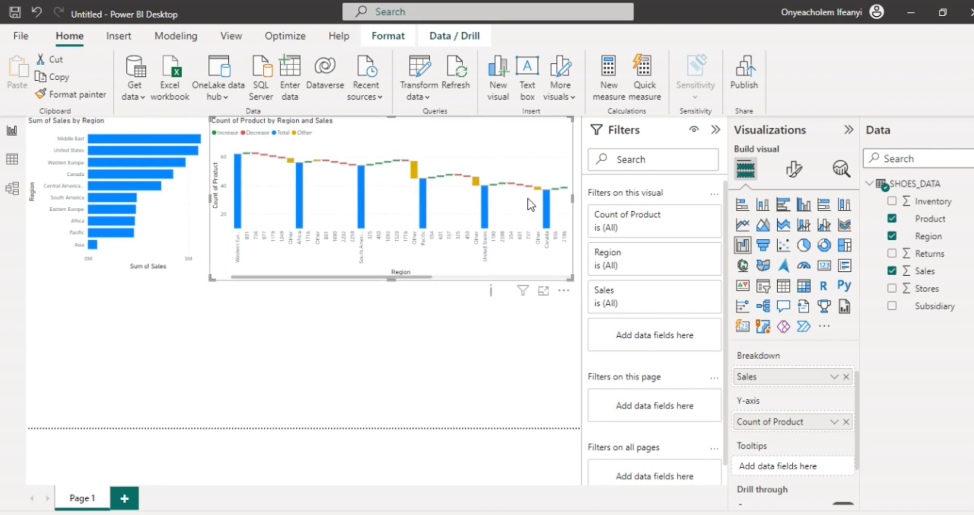
drag(573, 201, 463, 197)
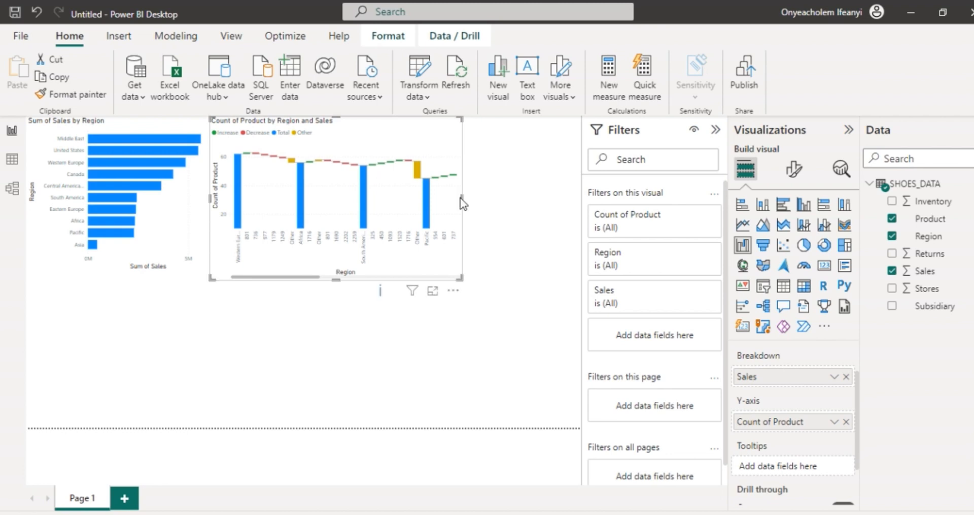
Step: Examine the waterfall chart's regions and sales breakdown along its whole category axis
scroll(393, 212, down, 5)
scroll(393, 213, down, 5)
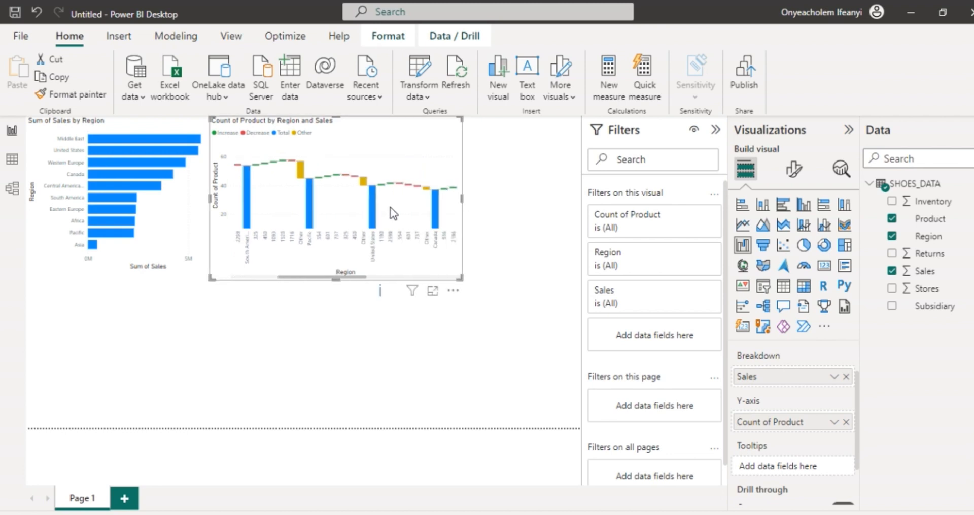
scroll(393, 212, down, 3)
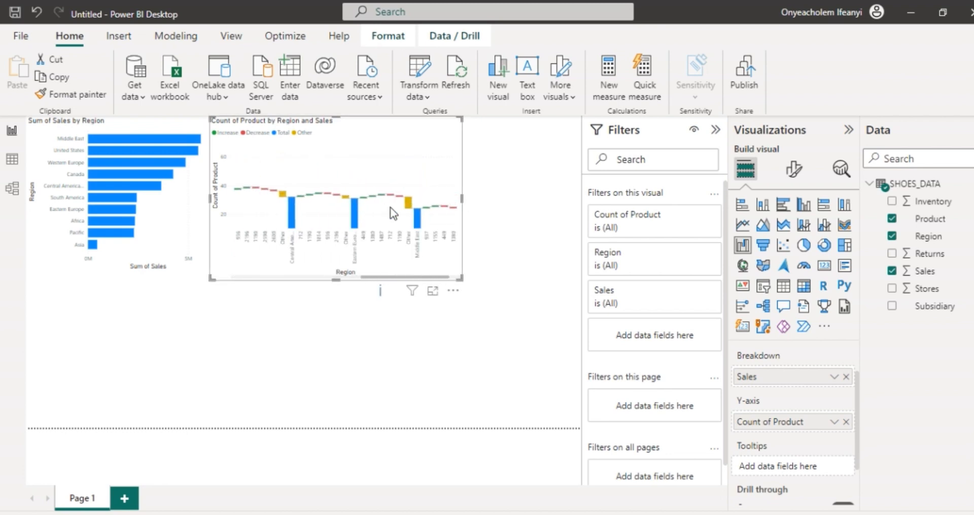
scroll(392, 212, up, 8)
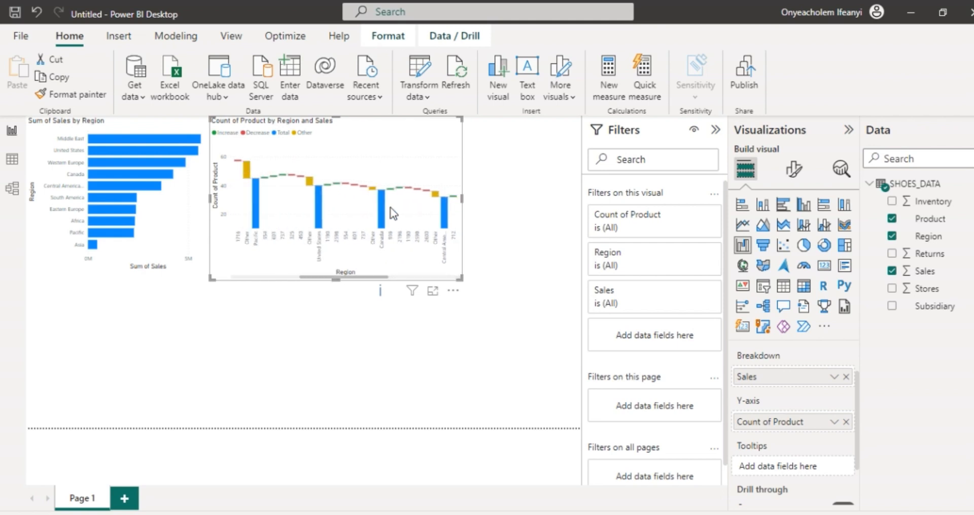
scroll(394, 212, up, 2)
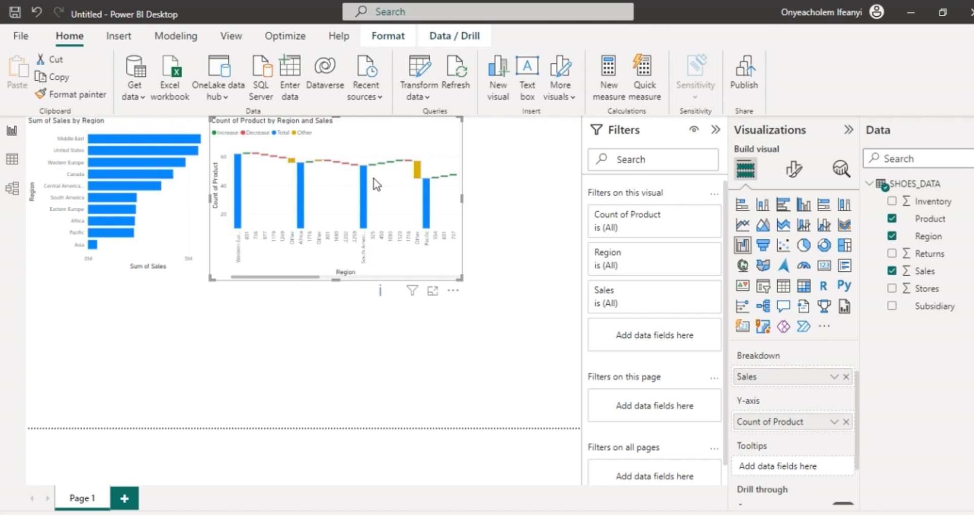
scroll(374, 178, down, 3)
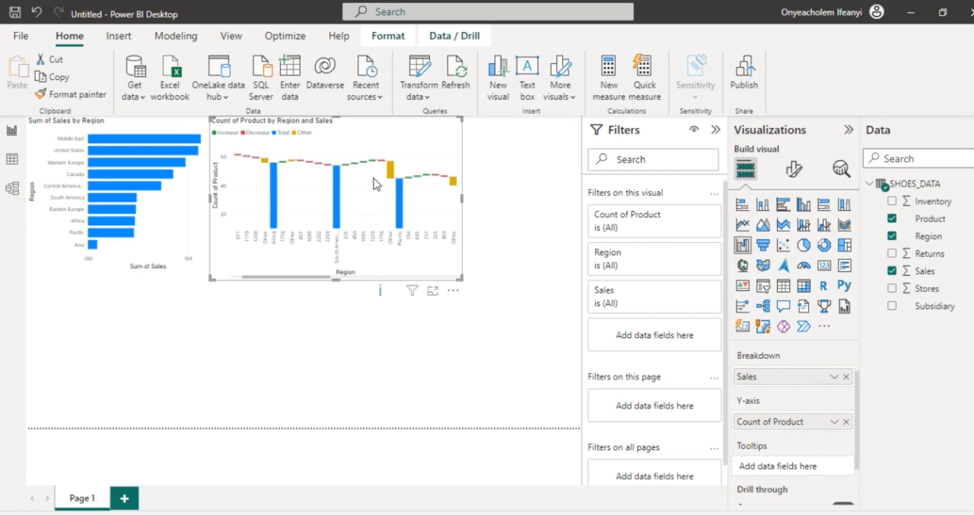
scroll(425, 187, down, 10)
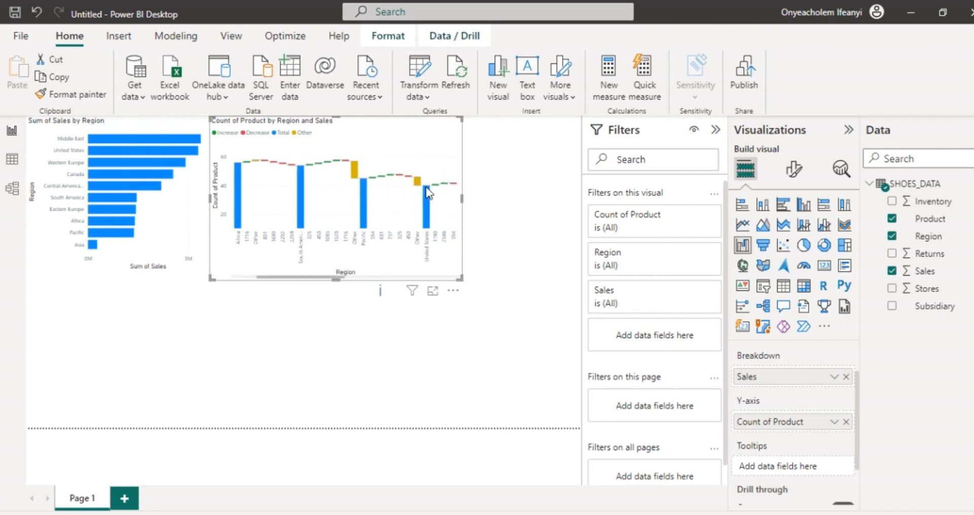
scroll(425, 187, up, 15)
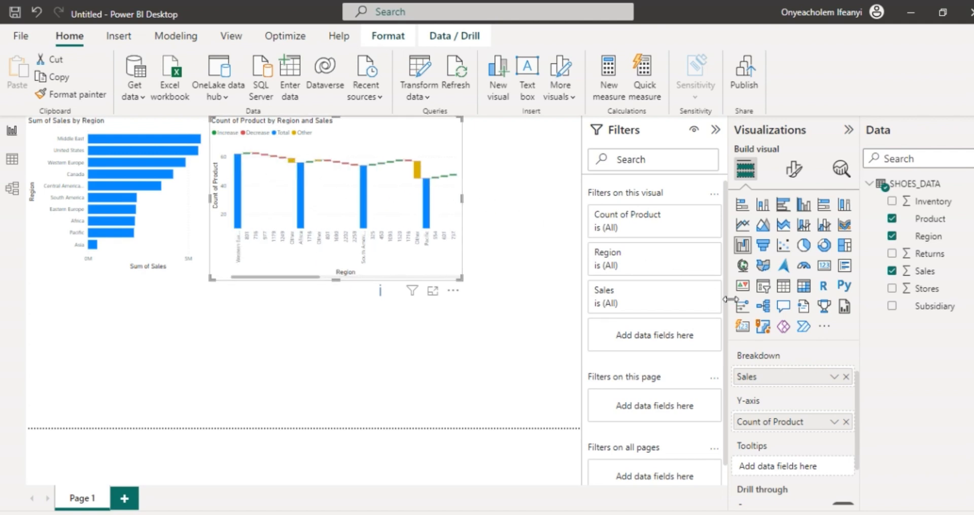
Step: Add a gauge visual, fit it into the gap beside the waterfall chart and match its height to that chart
click(525, 240)
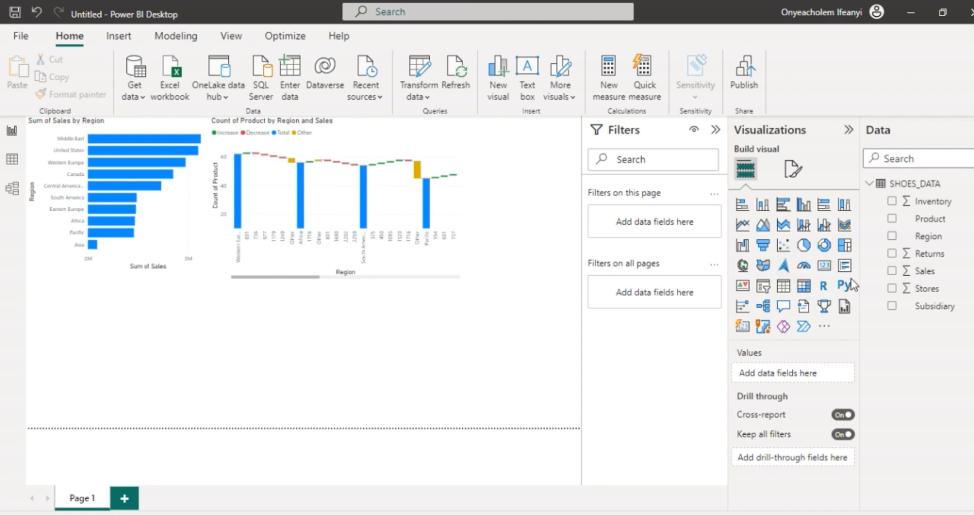
click(804, 268)
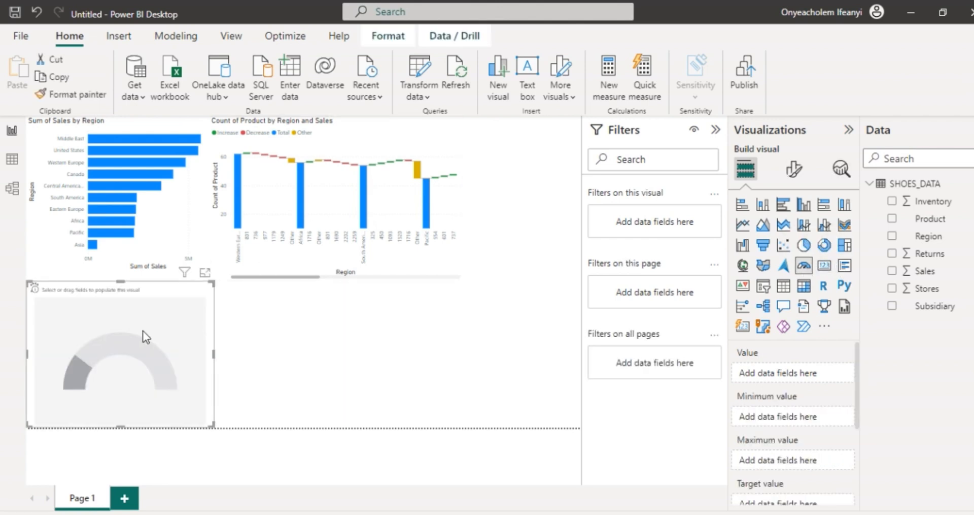
drag(143, 330, 507, 202)
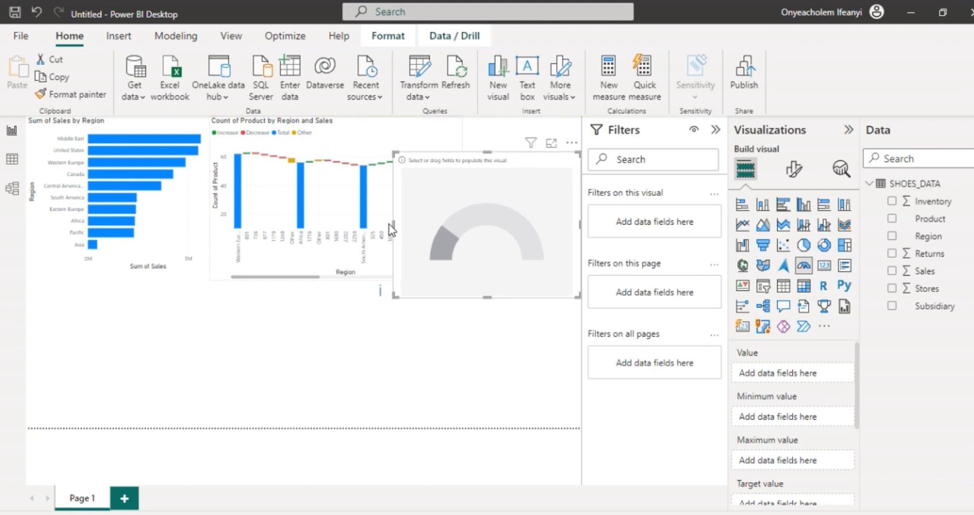
drag(389, 226, 472, 223)
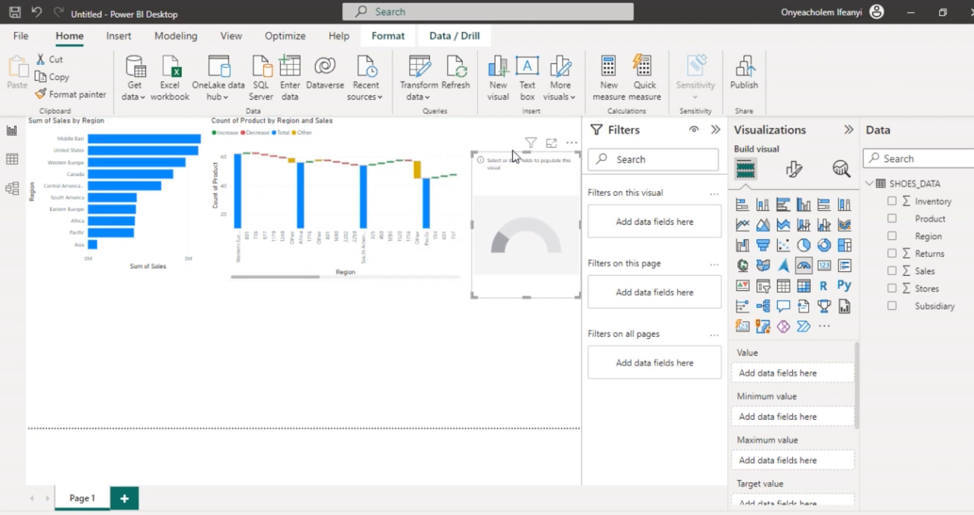
click(513, 132)
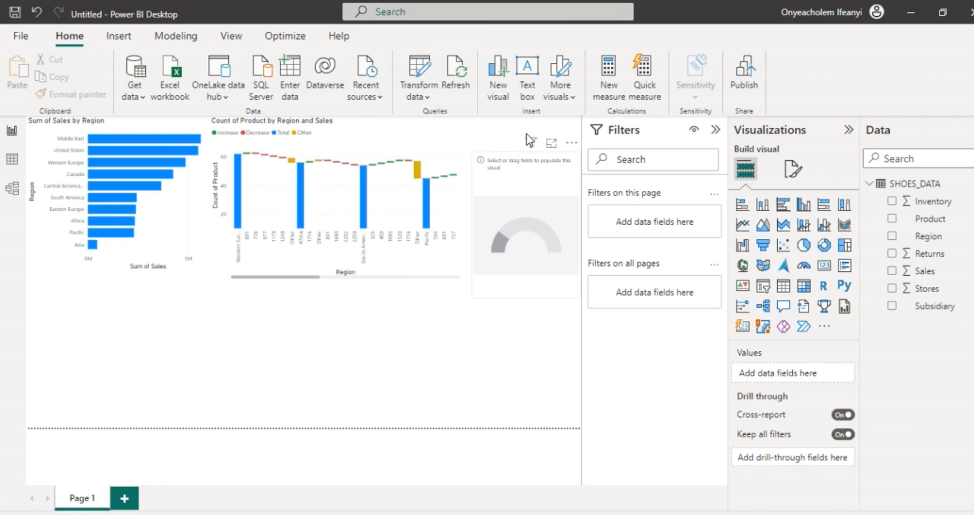
mouse_move(529, 140)
mouse_down()
mouse_move(518, 136)
mouse_move(530, 131)
mouse_up()
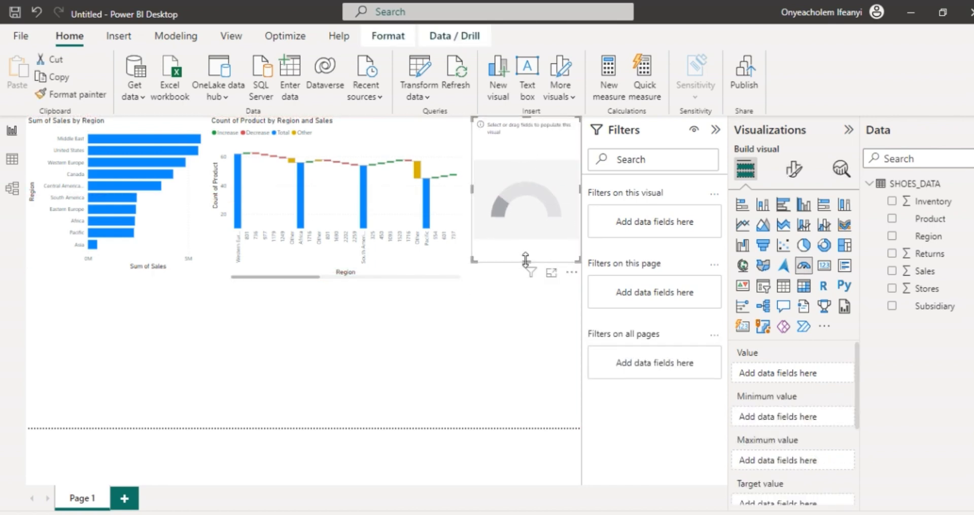
drag(527, 261, 527, 274)
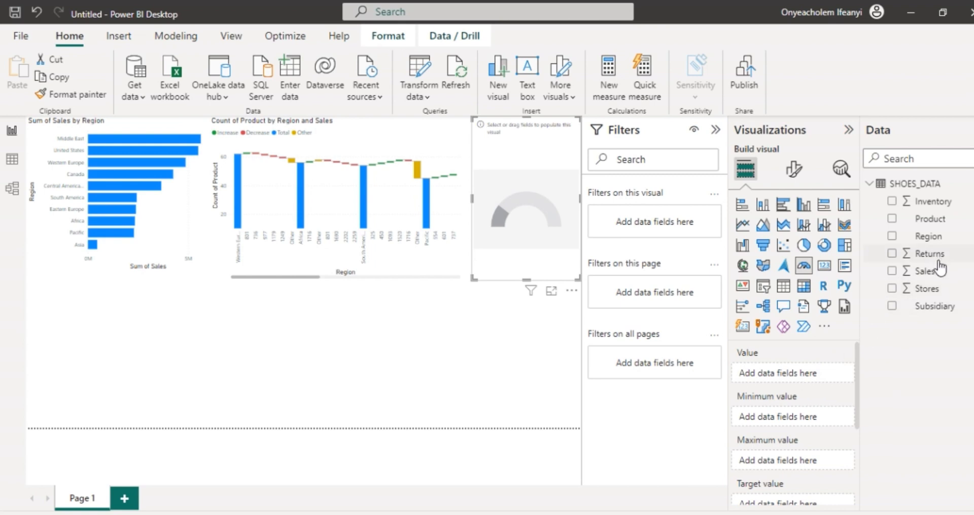
drag(938, 269, 801, 377)
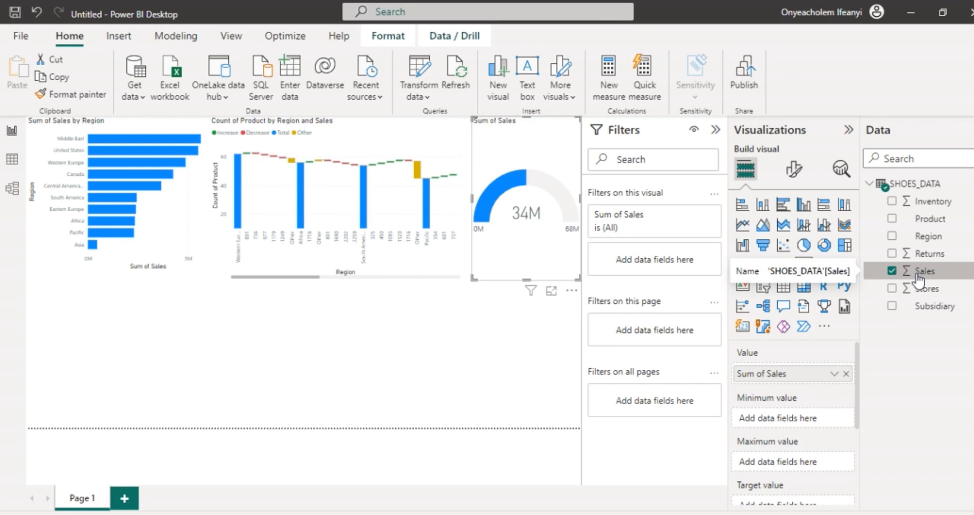
drag(919, 276, 811, 424)
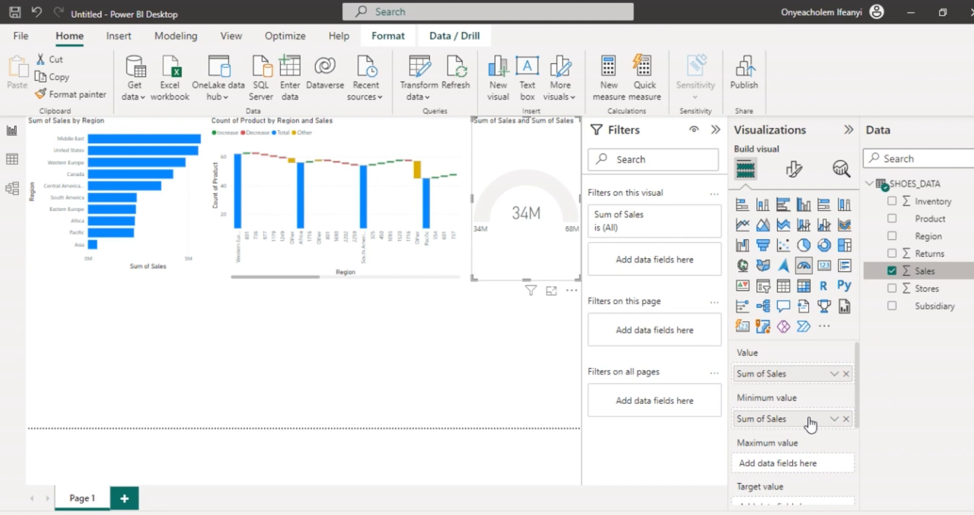
click(846, 418)
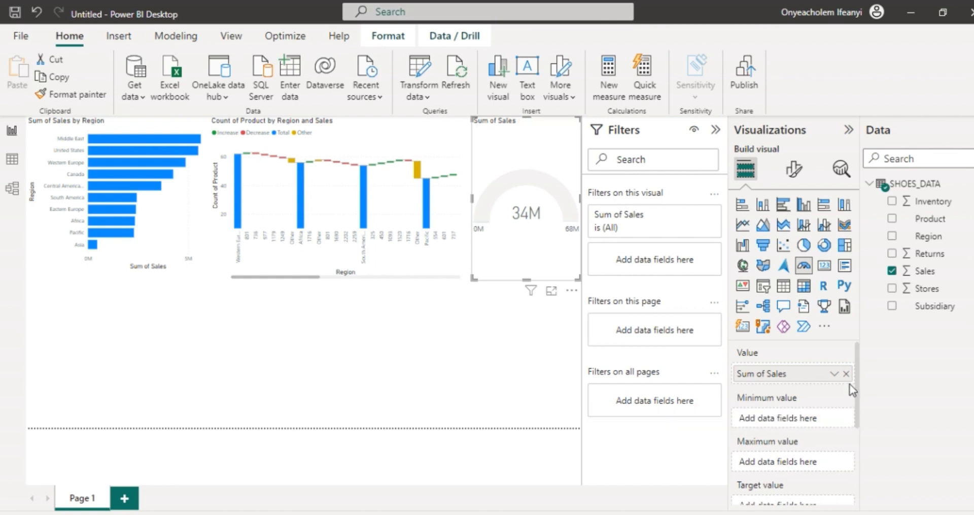
click(845, 374)
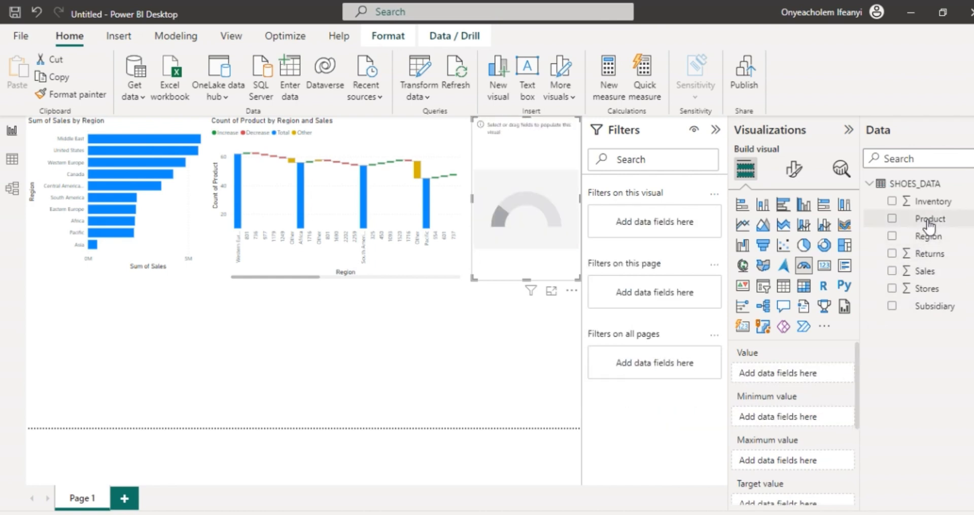
Step: Assign Product as the gauge's value, Sales as both its minimum and maximum value, and Region as its target value
drag(930, 229, 803, 374)
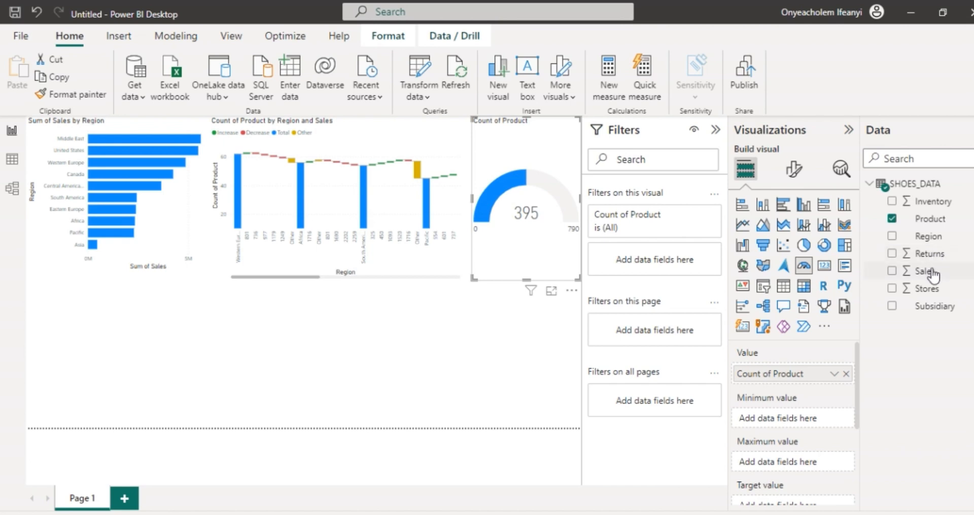
drag(932, 277, 811, 419)
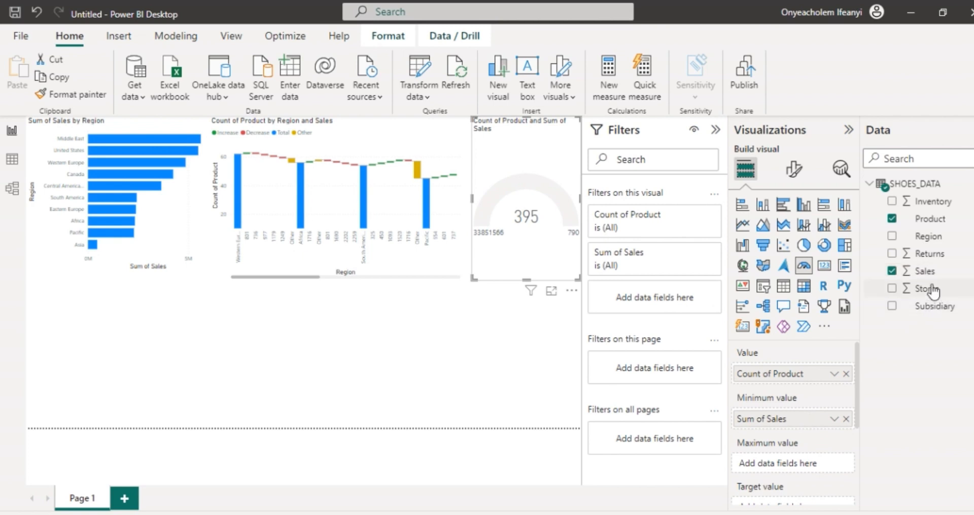
drag(931, 275, 812, 472)
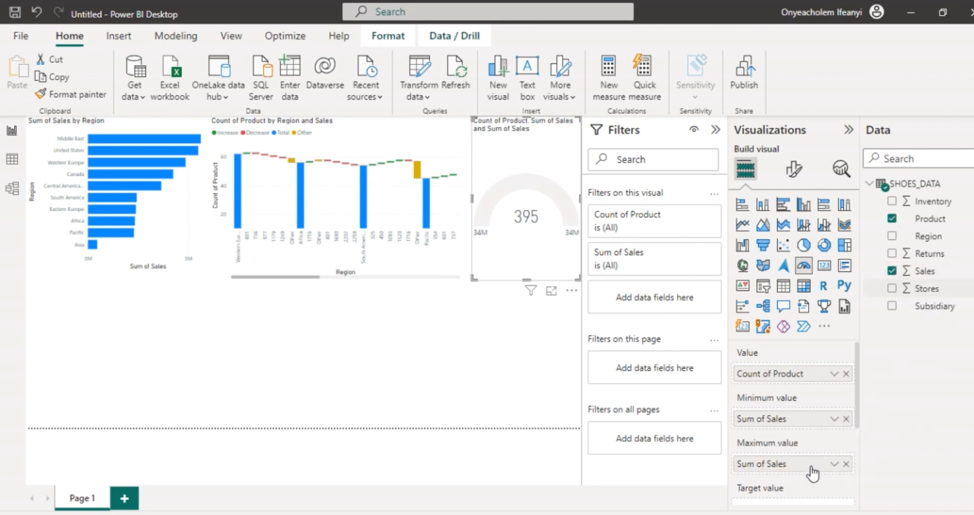
drag(858, 404, 867, 446)
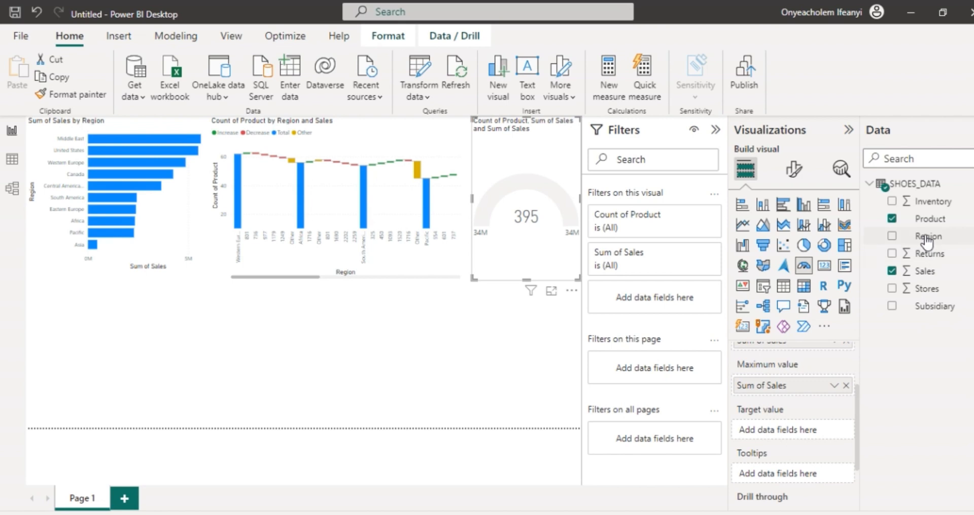
drag(929, 236, 797, 430)
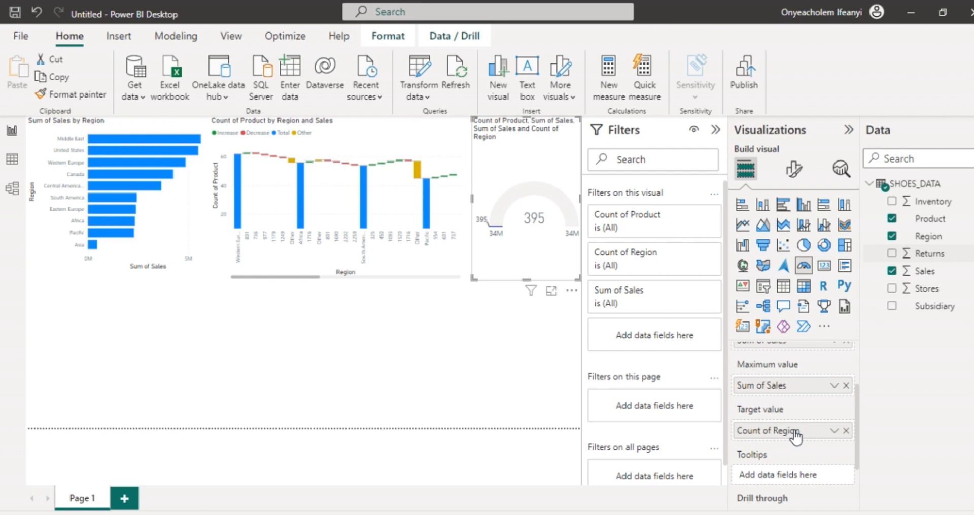
Step: Add a pie chart below the bar chart with Region as its legend and Product as its values
click(464, 333)
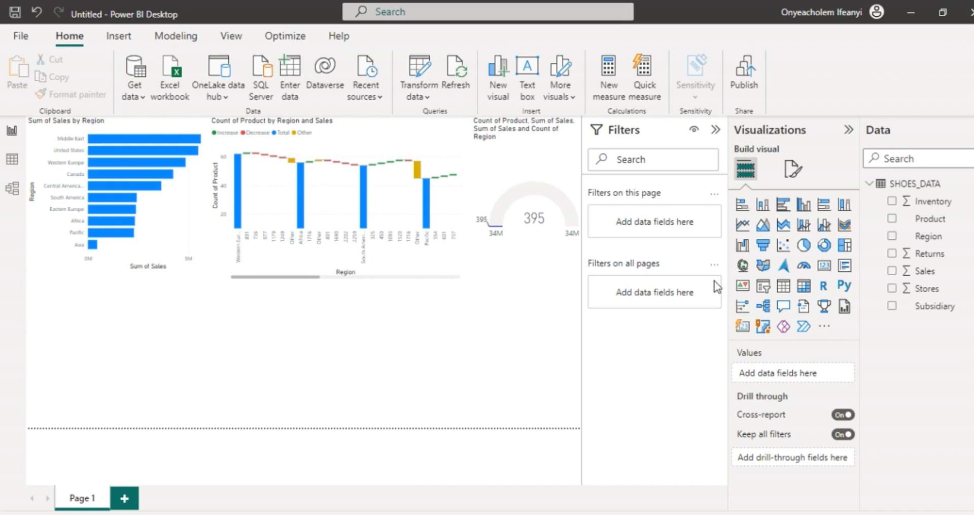
click(805, 246)
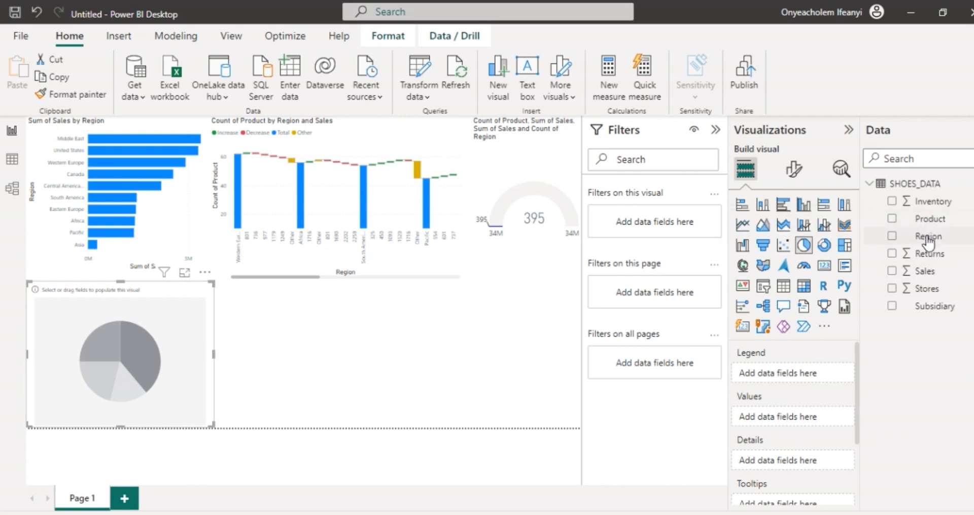
drag(928, 237, 807, 370)
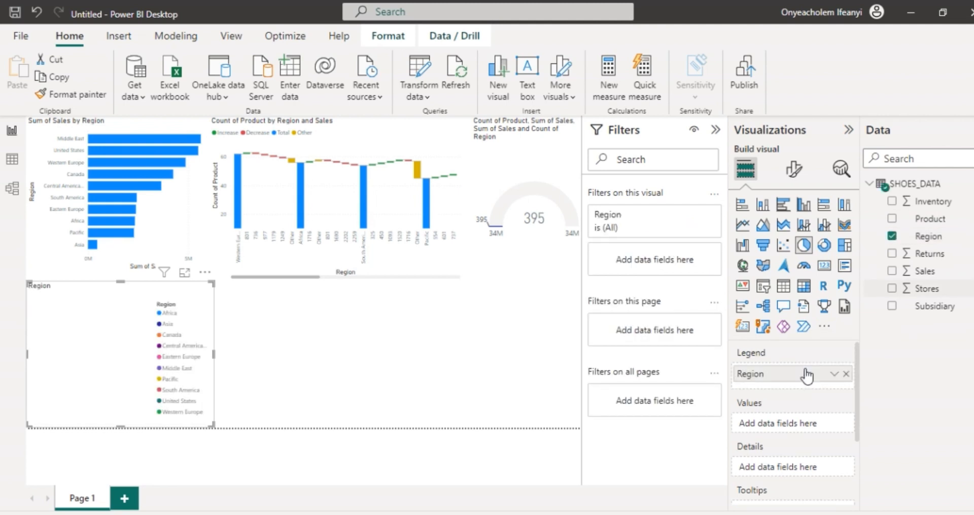
scroll(809, 408, down, 2)
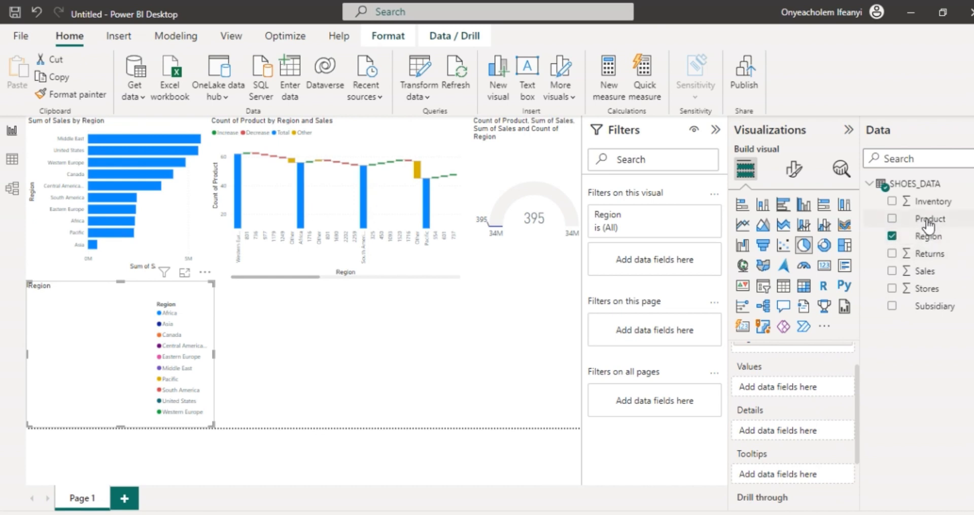
drag(928, 220, 782, 390)
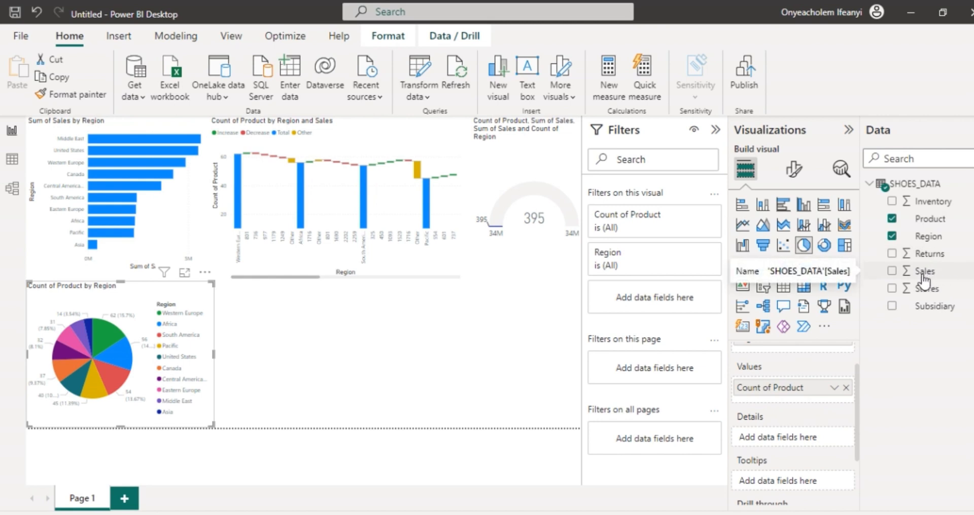
Step: Assign Stores to the pie chart's tooltips, trying Sales in its details and removing it again
drag(925, 279, 793, 445)
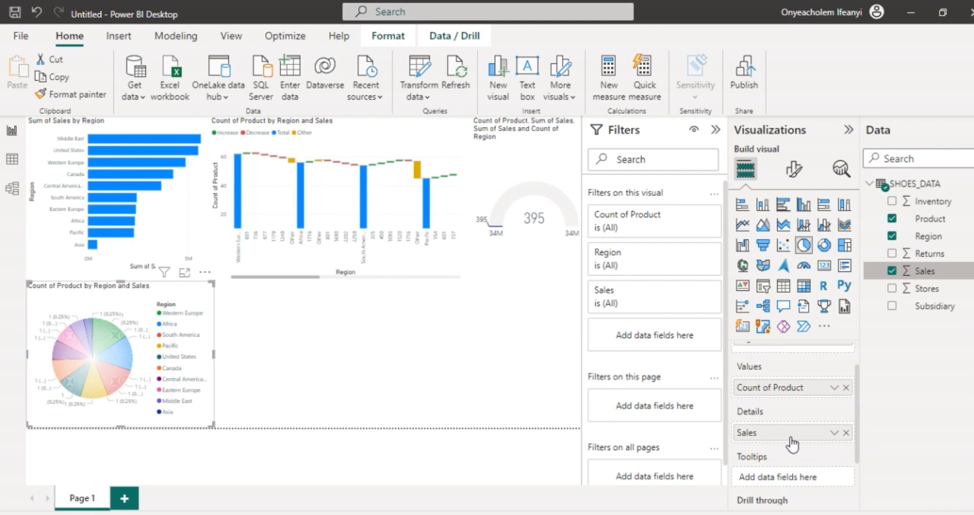
scroll(793, 444, down, 2)
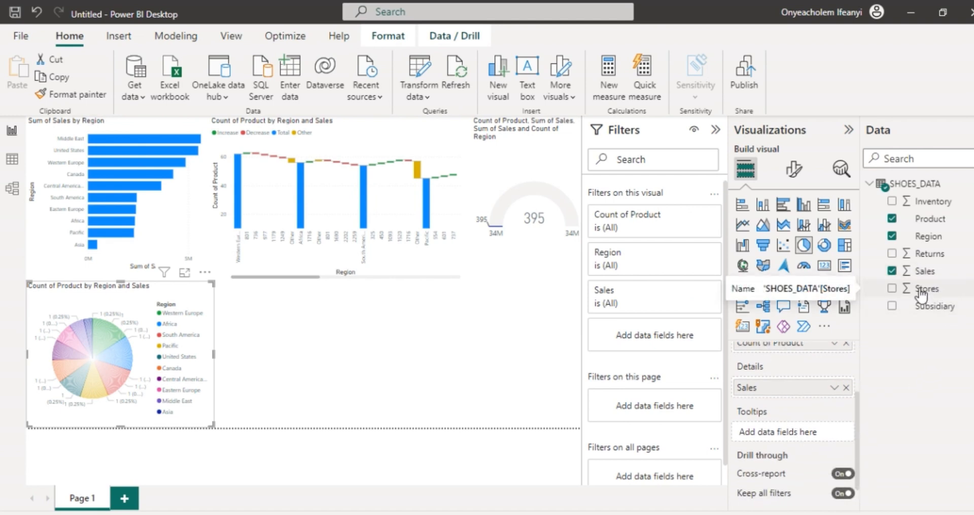
drag(928, 288, 802, 436)
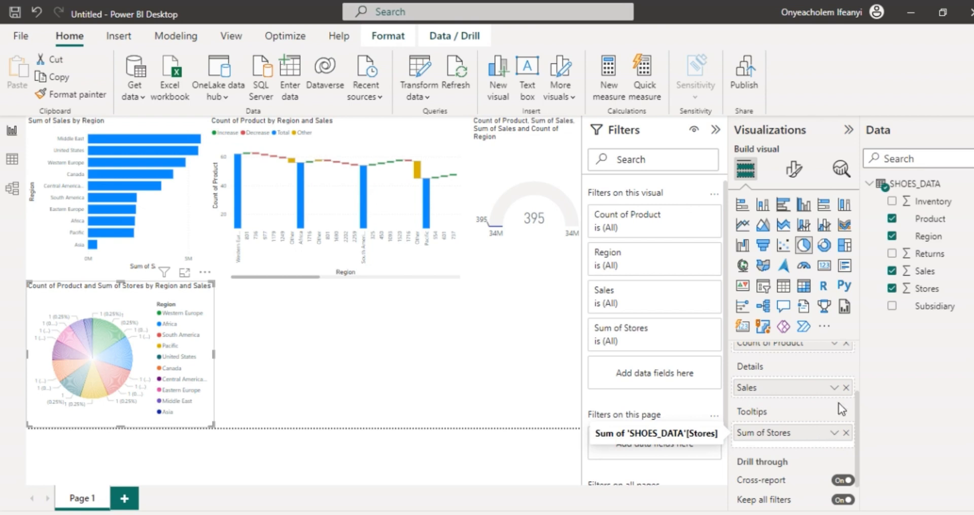
click(846, 387)
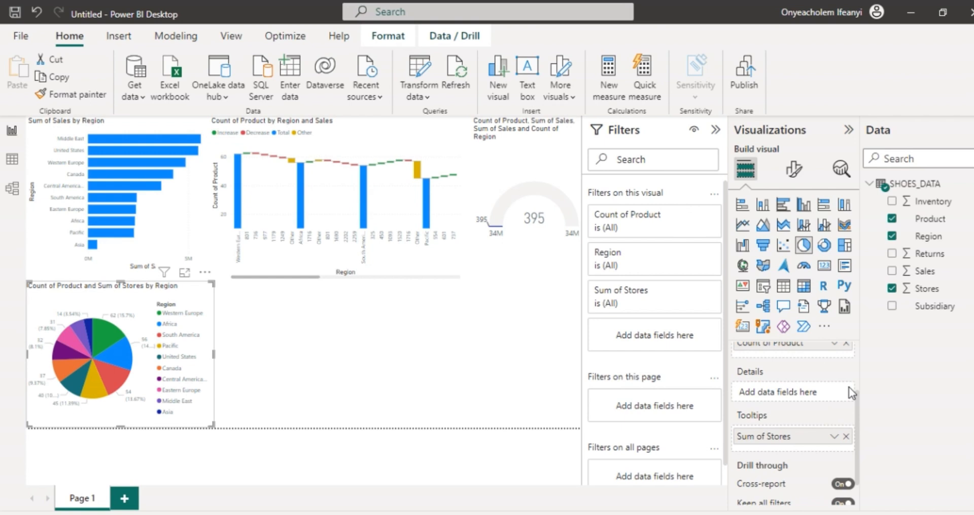
scroll(848, 386, up, 2)
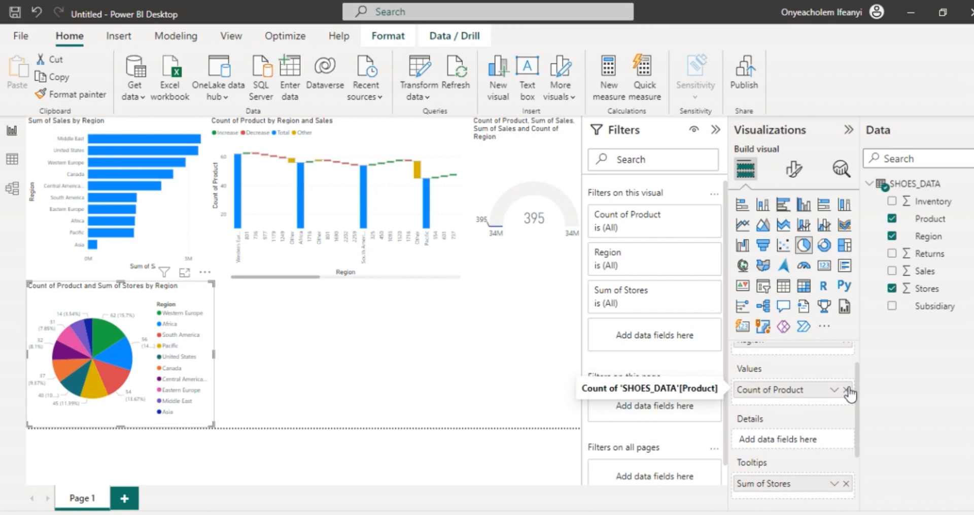
Step: Replace Product with Sales as the pie chart's values and assign Product to its details
click(846, 389)
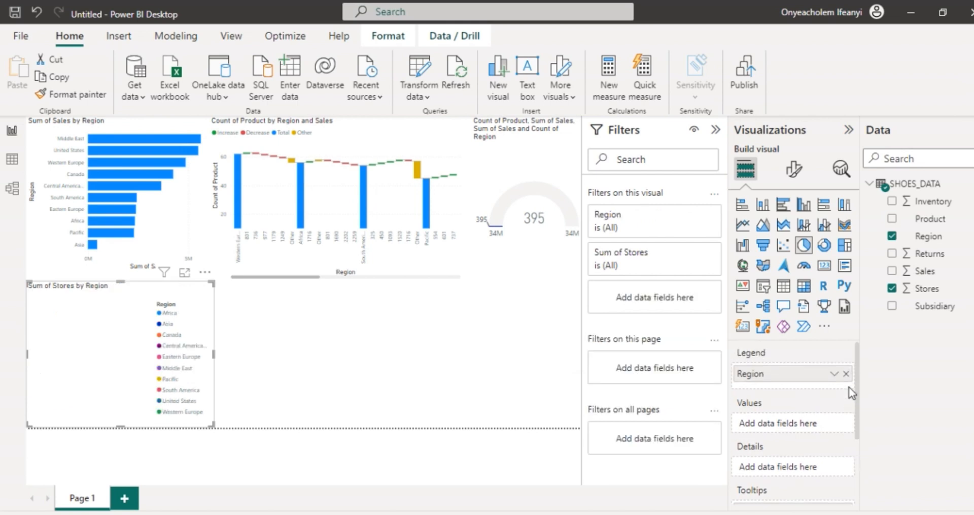
drag(925, 271, 801, 425)
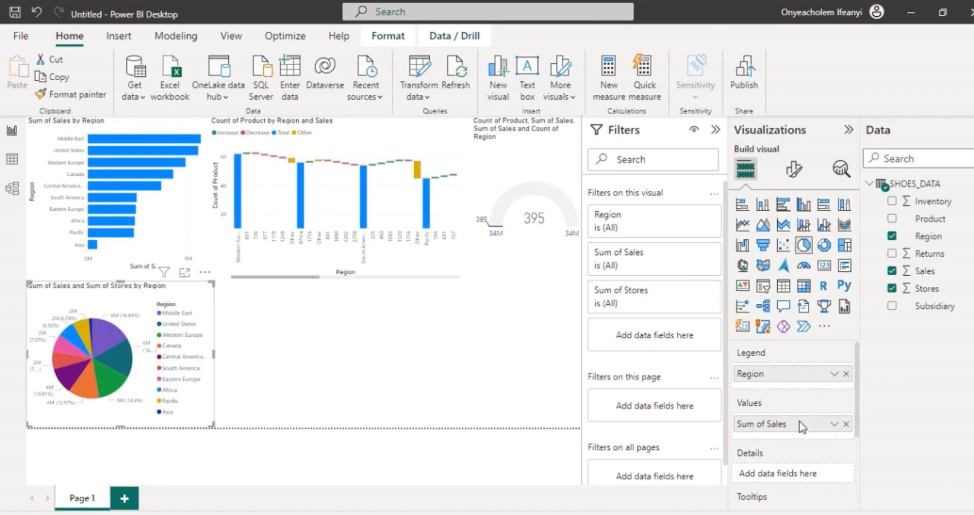
scroll(799, 426, down, 1)
scroll(800, 426, up, 1)
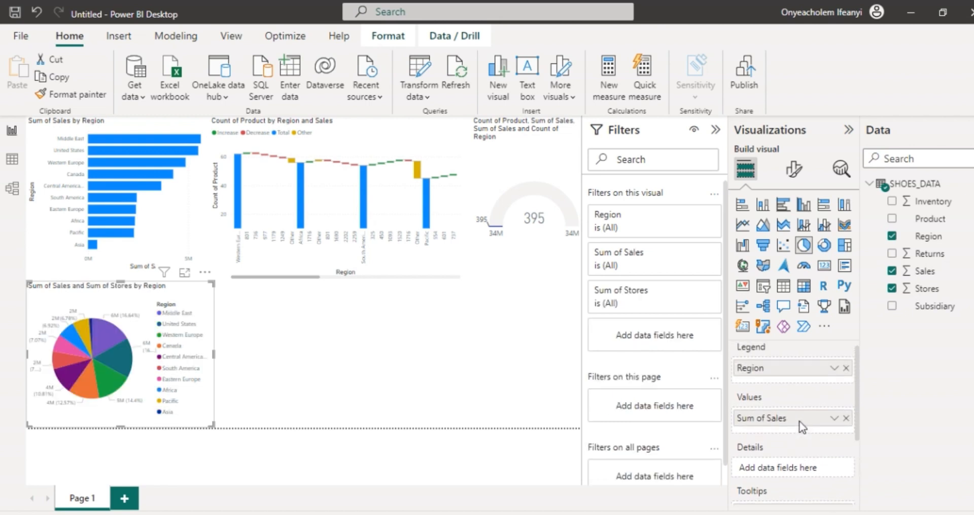
scroll(800, 425, down, 1)
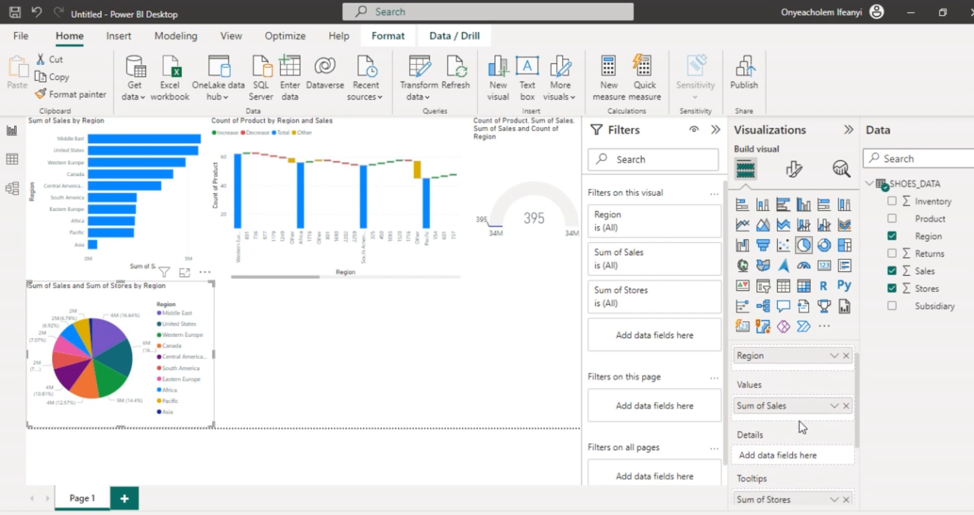
drag(919, 226, 800, 450)
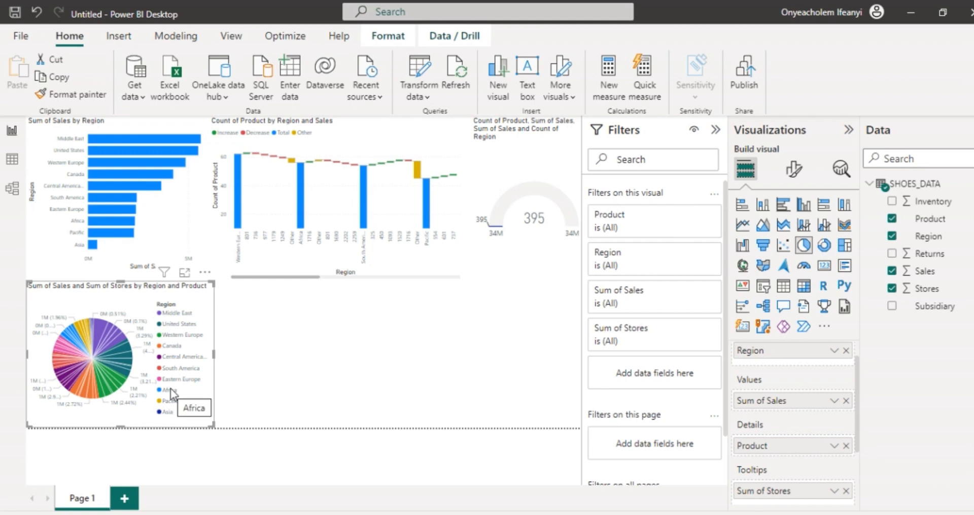
Step: Add a key influencers visual below the waterfall chart and set Sales as the field to analyze
click(363, 354)
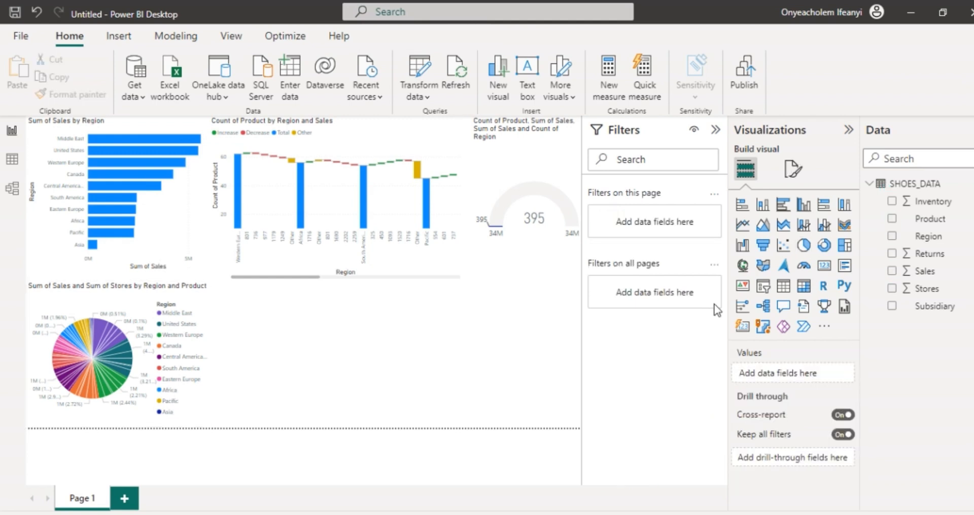
click(742, 307)
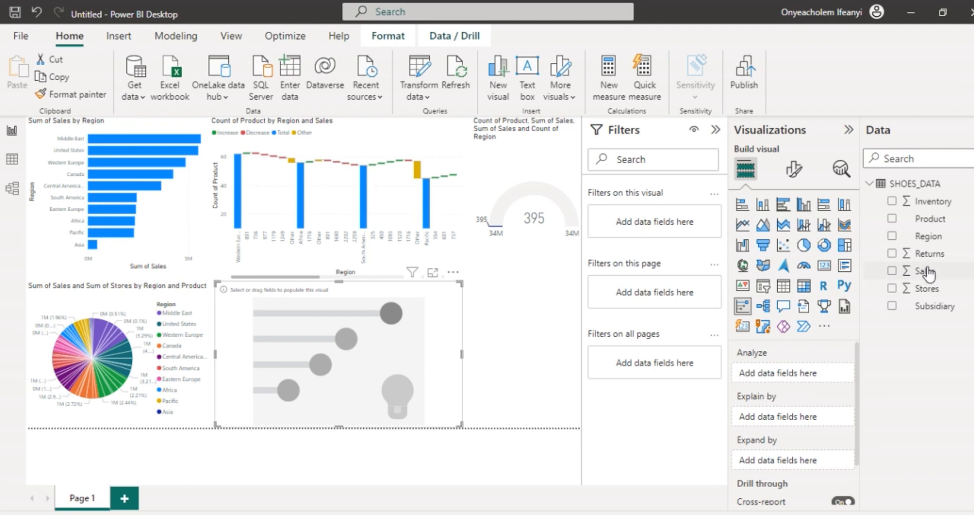
drag(925, 271, 792, 375)
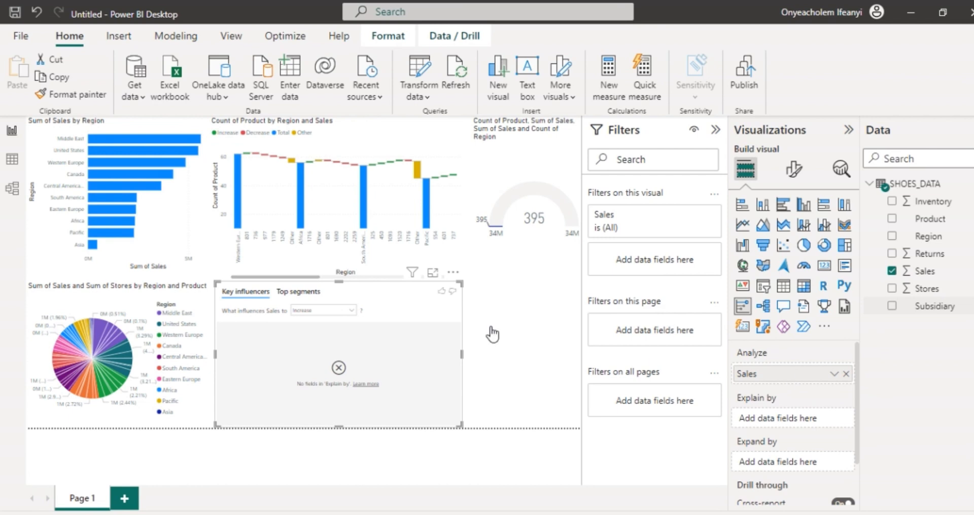
Step: Try Decrease as the direction for what influences Sales in the key influencers visual, and switch it back to Increase
click(350, 311)
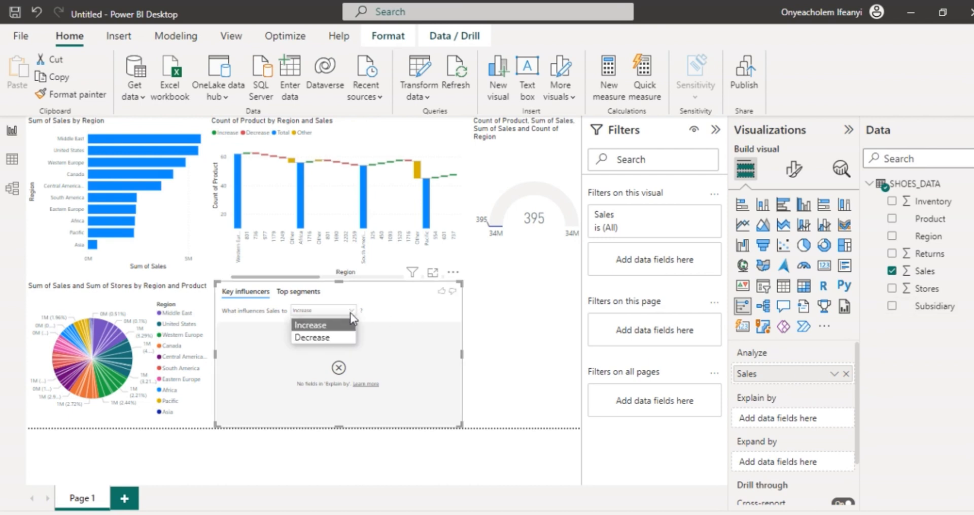
click(323, 338)
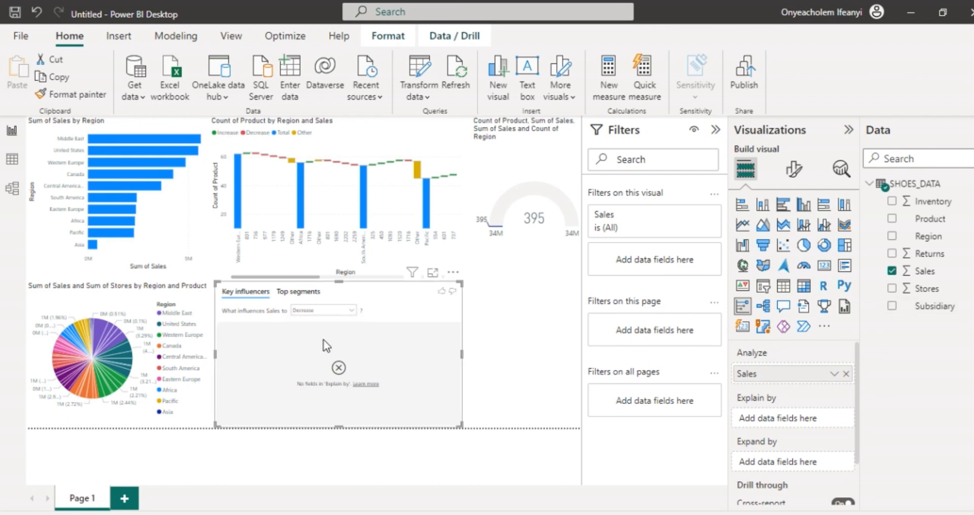
click(346, 311)
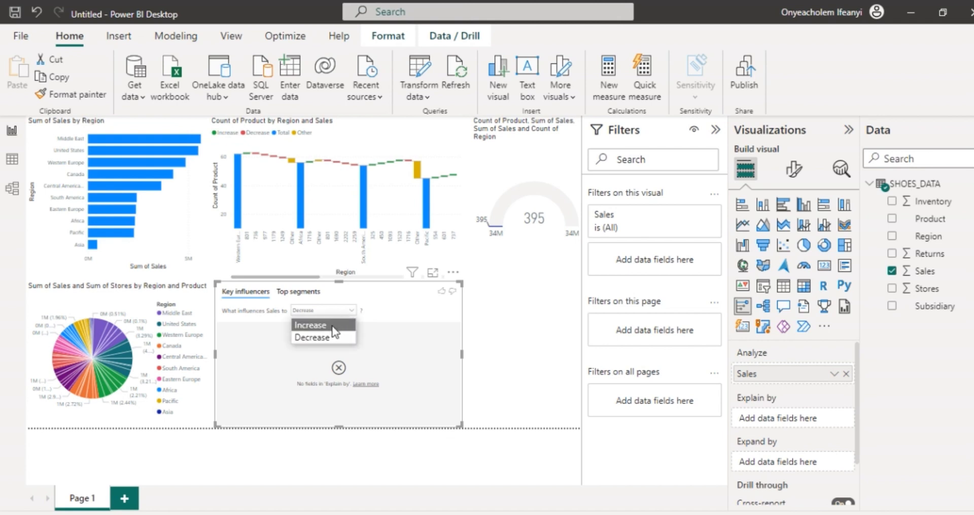
click(332, 326)
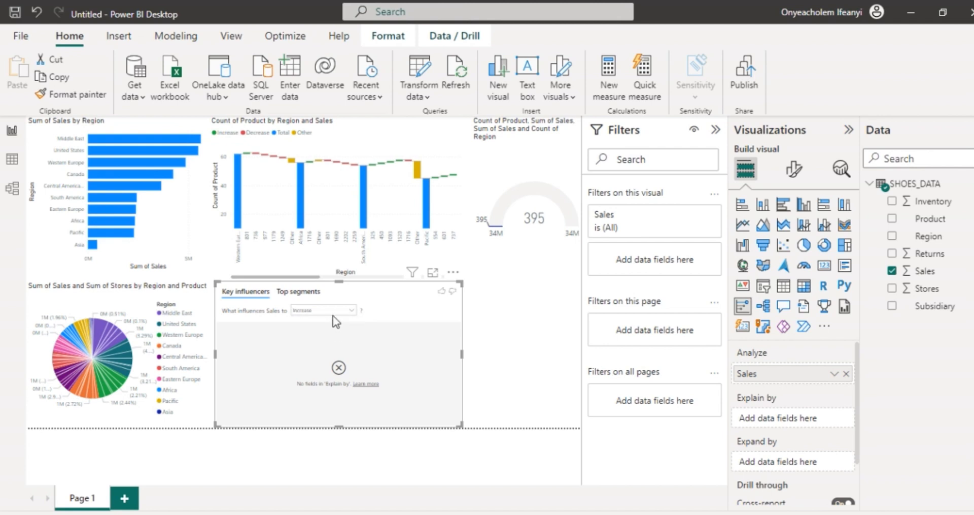
click(333, 309)
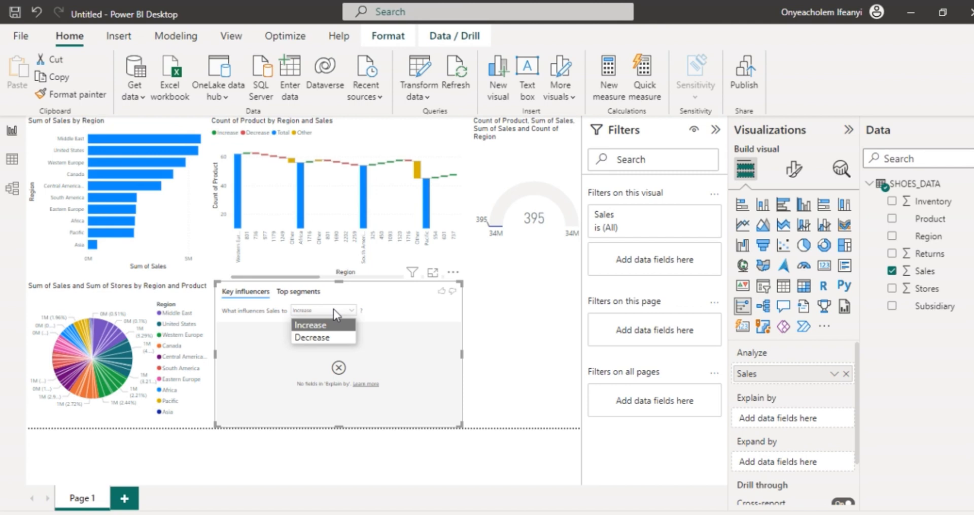
click(415, 316)
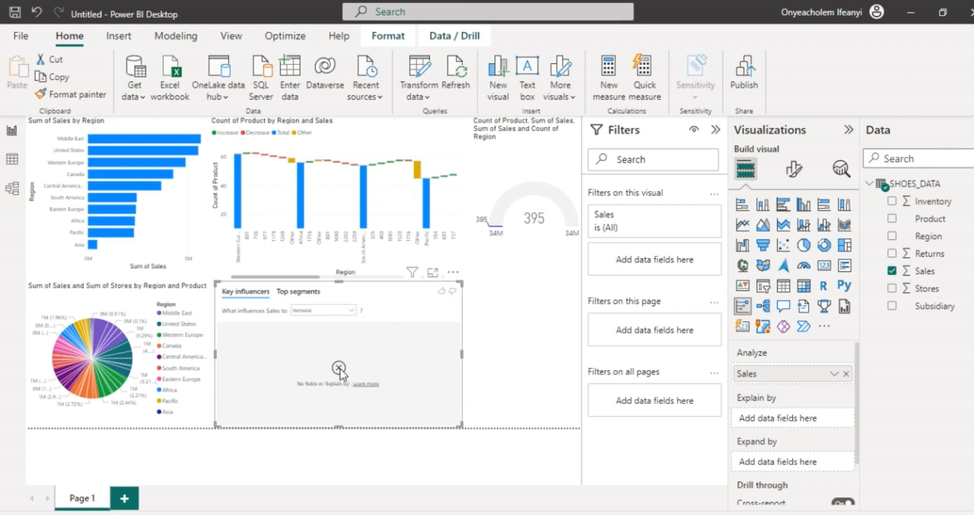
right_click(429, 314)
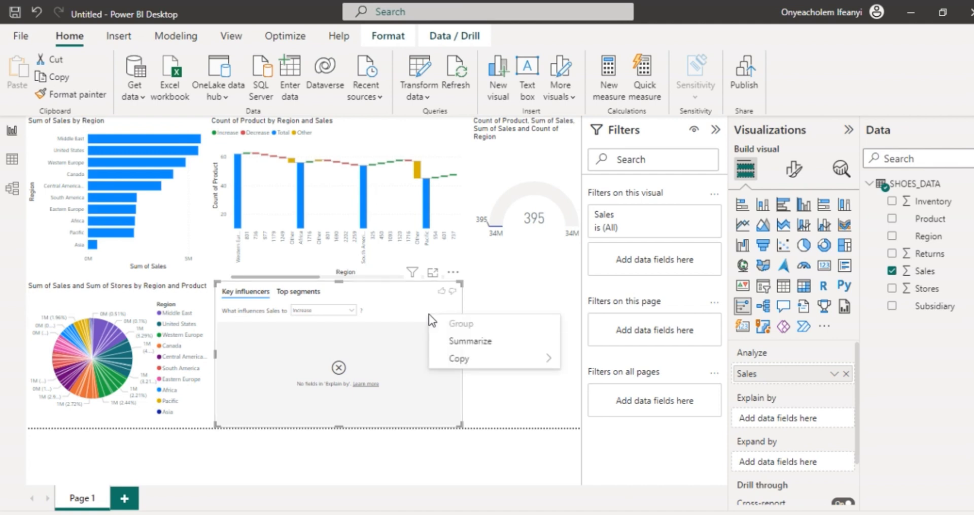
click(410, 324)
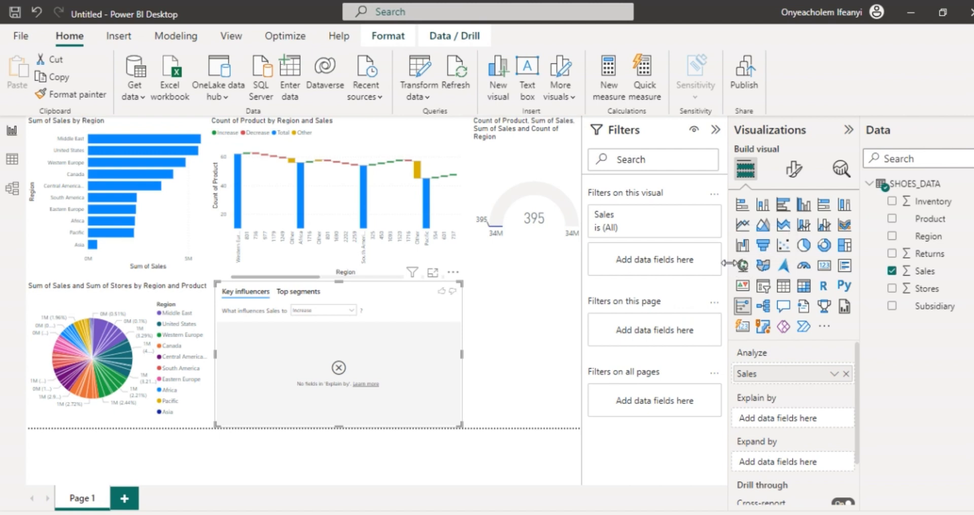
Step: Convert the key influencers visual into a ribbon chart with Product on the Y-axis, Region as legend and Subsidiary as small multiples
click(845, 227)
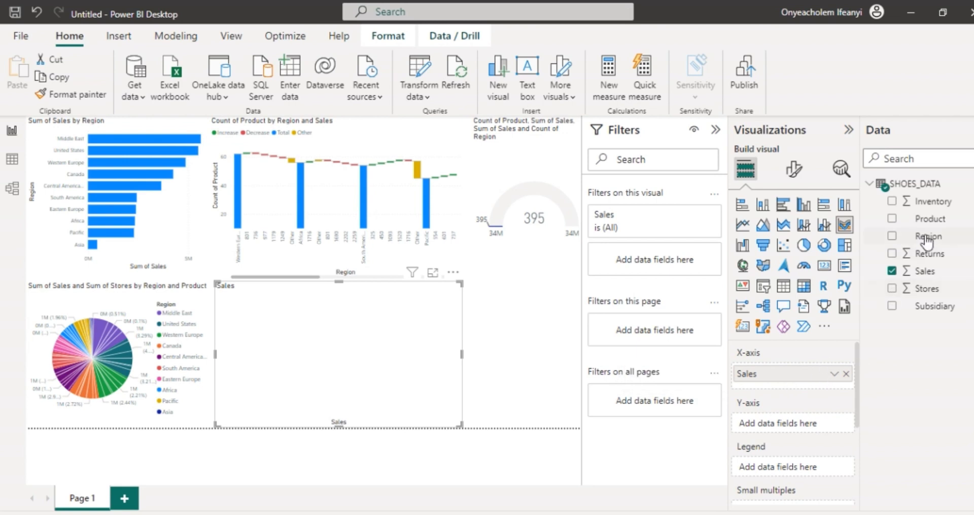
drag(931, 222, 800, 428)
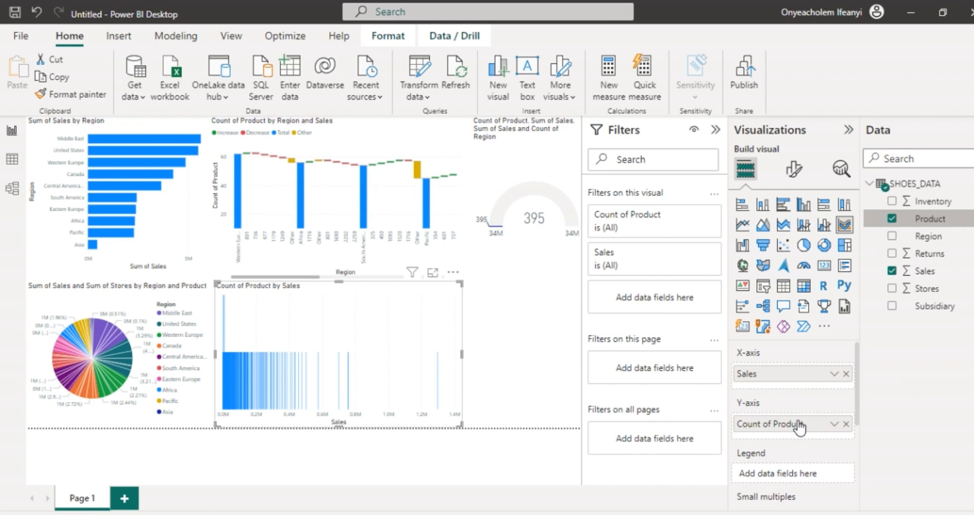
scroll(800, 426, down, 1)
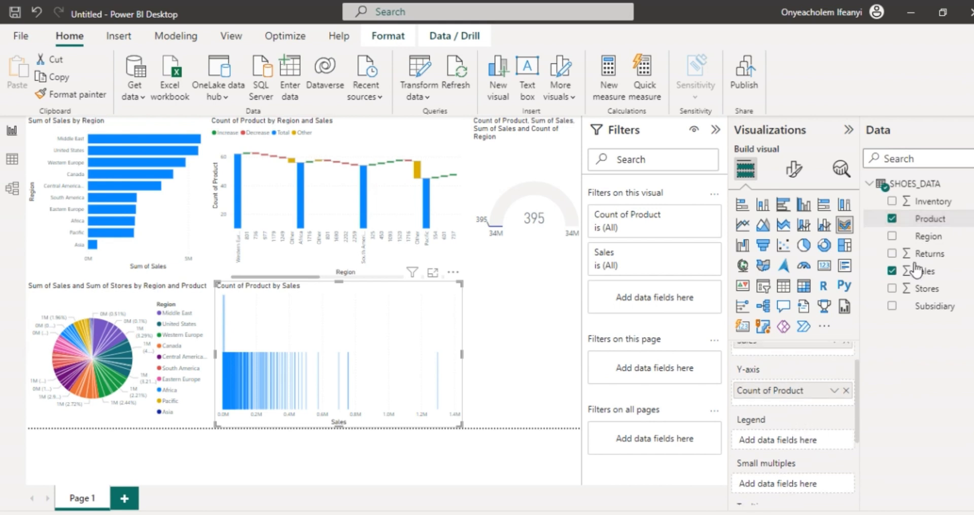
drag(929, 236, 798, 444)
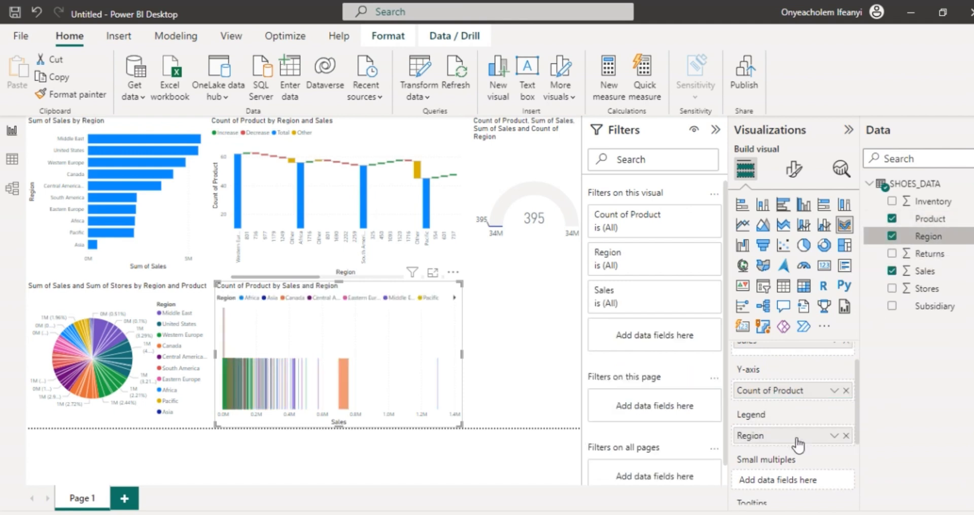
scroll(797, 444, down, 2)
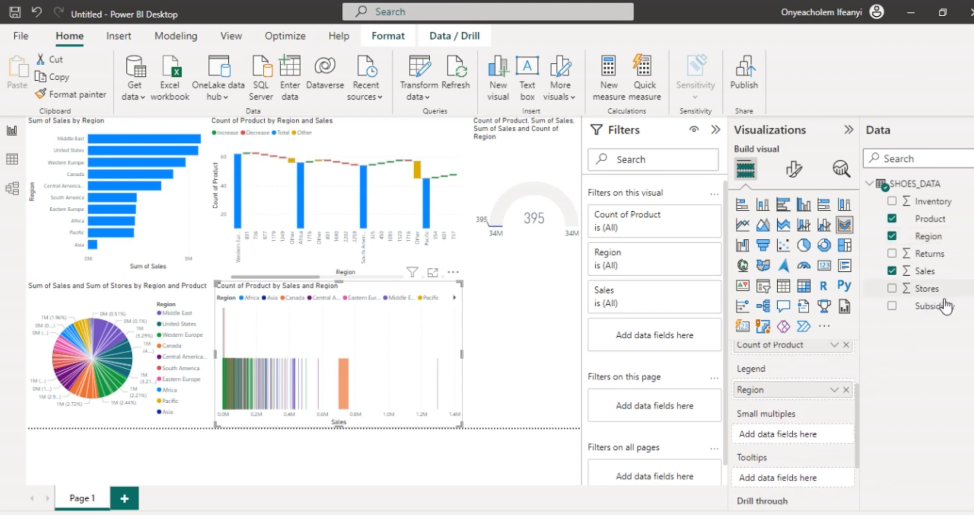
drag(932, 306, 798, 434)
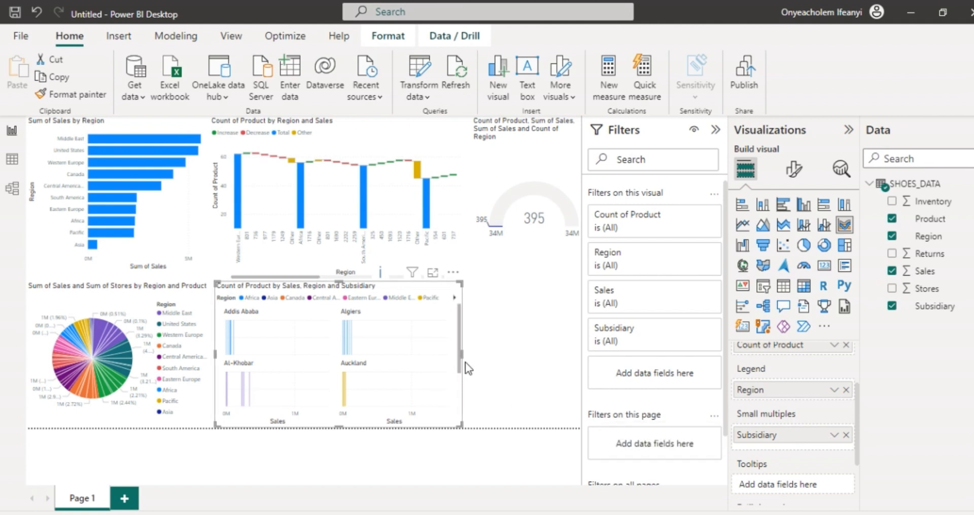
Step: Look through the ribbon chart's small multiples for the different subsidiaries
mouse_move(462, 351)
mouse_down()
mouse_move(528, 358)
mouse_move(449, 365)
mouse_up()
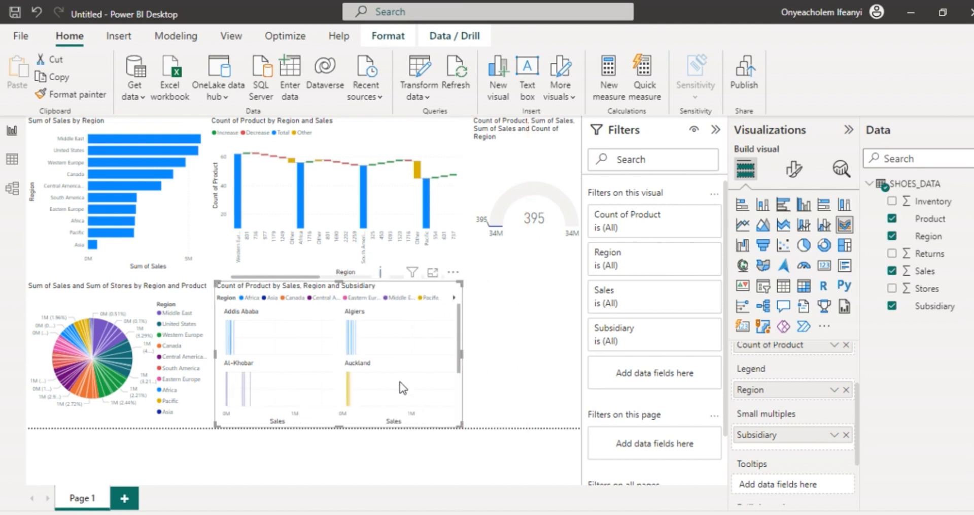
scroll(400, 381, down, 2)
scroll(400, 381, down, 1)
scroll(400, 381, down, 2)
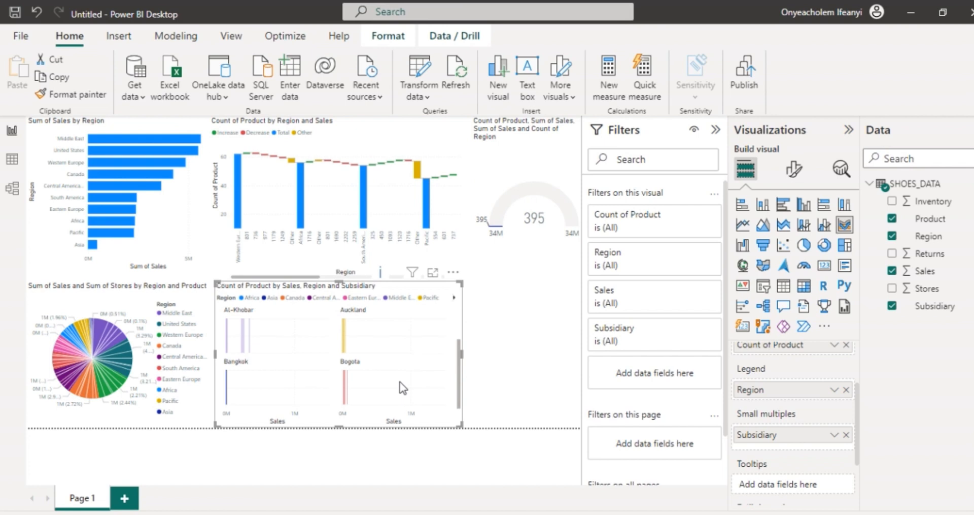
scroll(400, 381, down, 2)
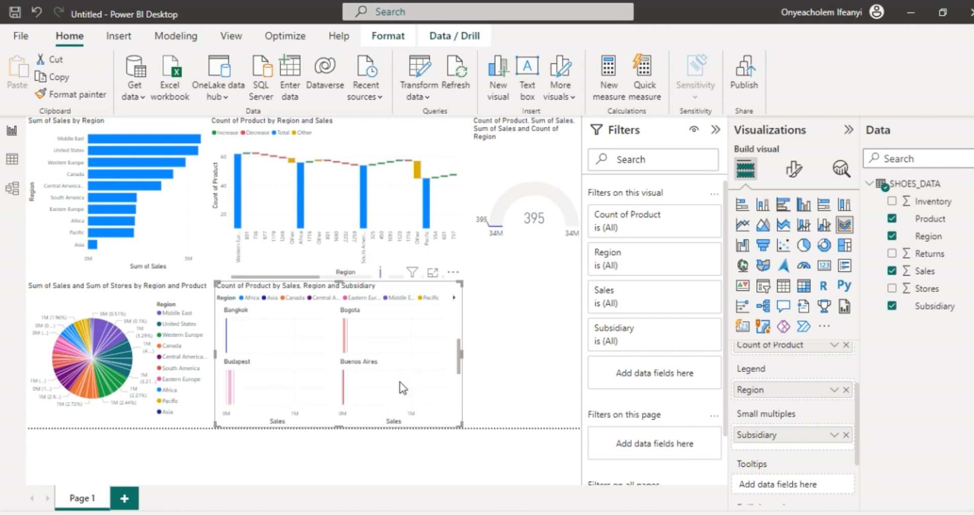
scroll(400, 382, up, 3)
scroll(400, 382, up, 4)
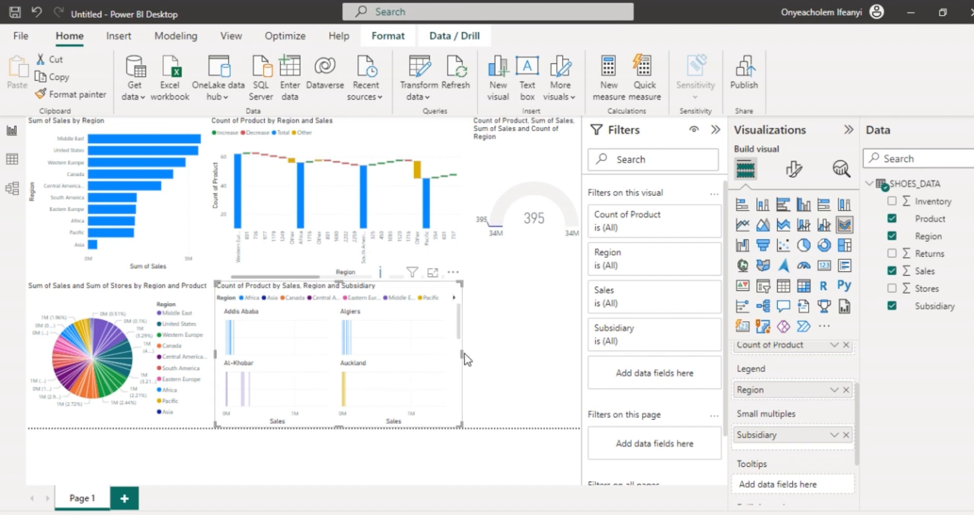
Step: Try to convert the ribbon chart into a paginated report visual and undo the conversion
click(847, 311)
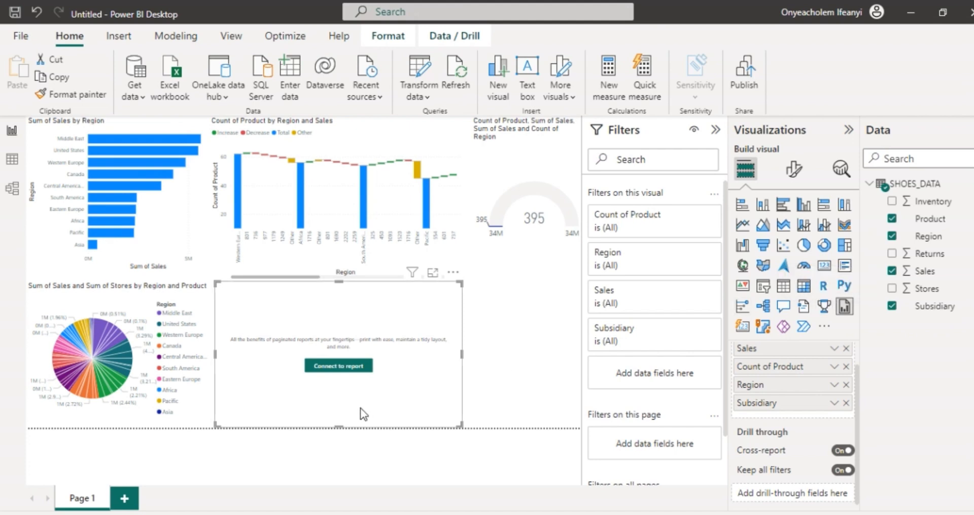
key(ctrl+z)
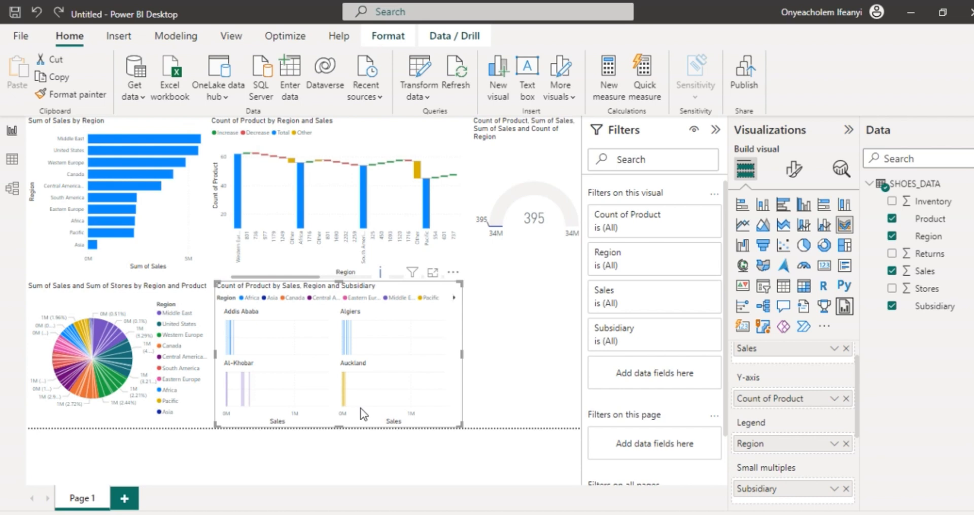
Step: Dismiss the import error, add a donut chart below the gauge and narrow it slightly
click(511, 372)
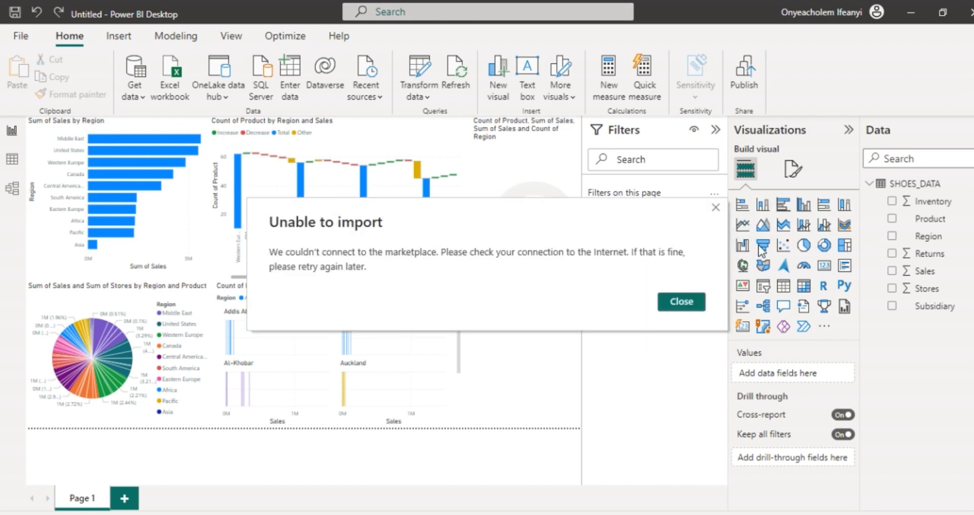
click(684, 300)
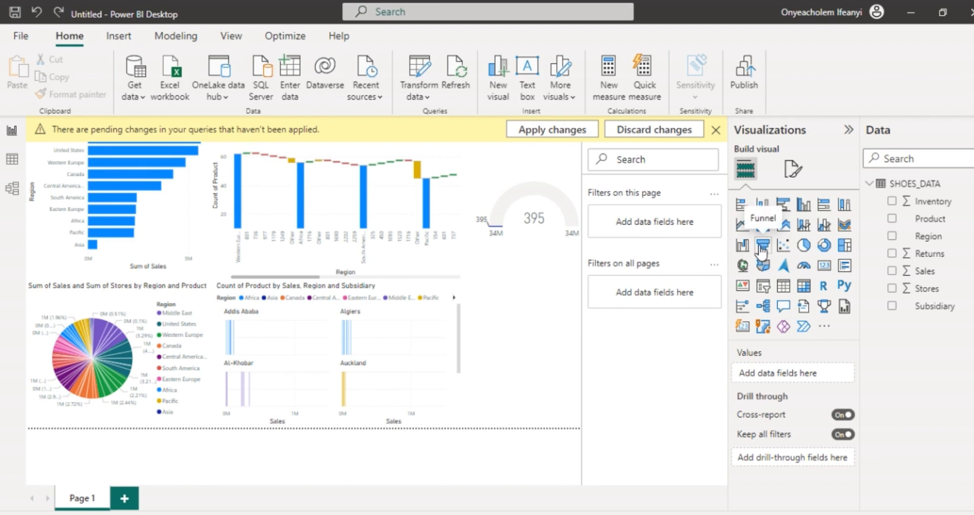
click(824, 248)
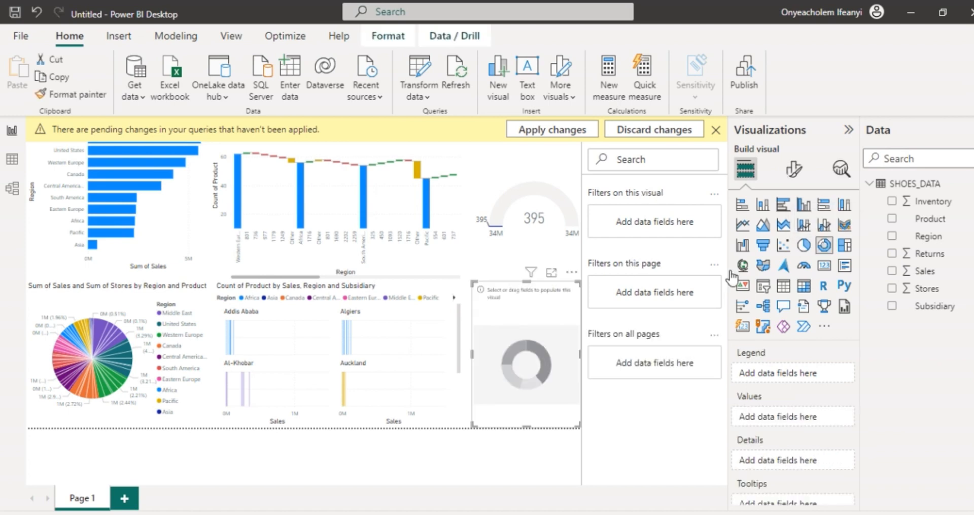
drag(473, 353, 480, 355)
click(482, 361)
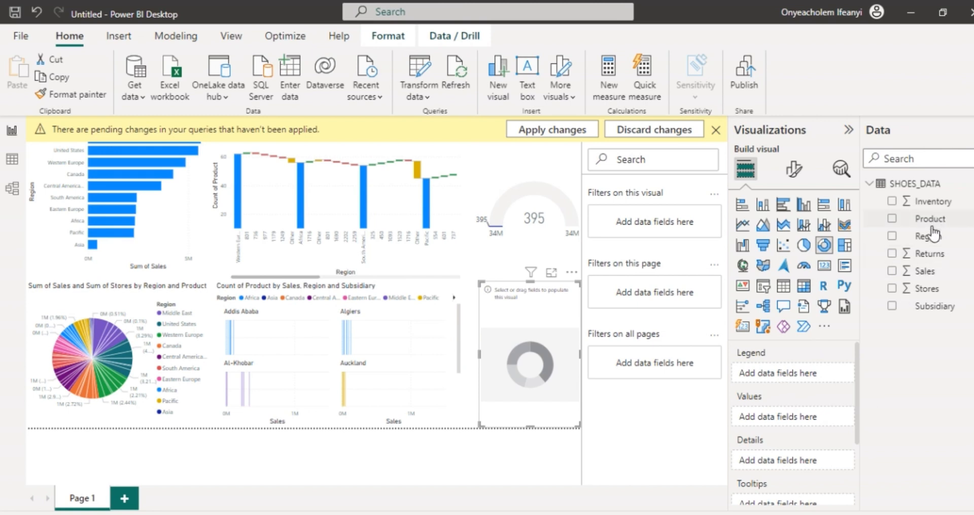
Step: Assign Region as the donut chart's legend and Sales as its values, trying Product in its details and removing it again
drag(929, 236, 810, 378)
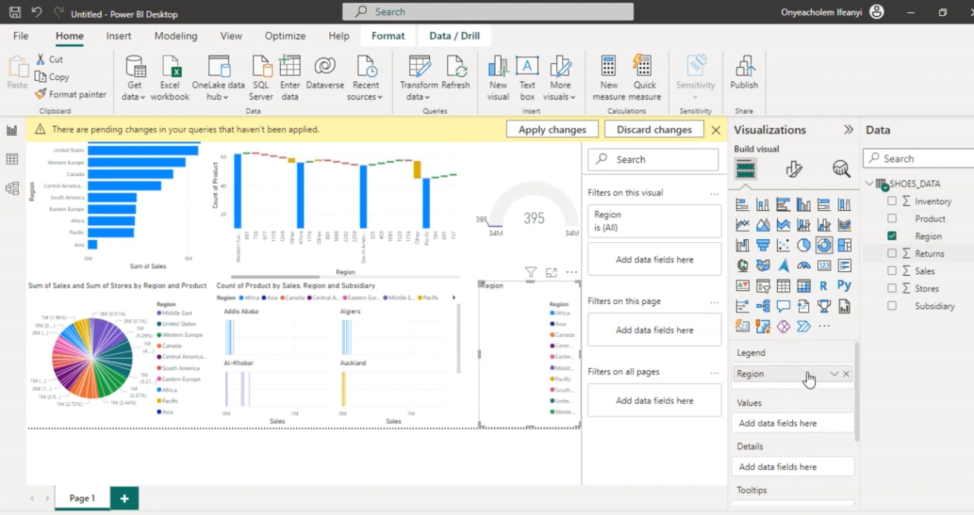
scroll(800, 404, down, 1)
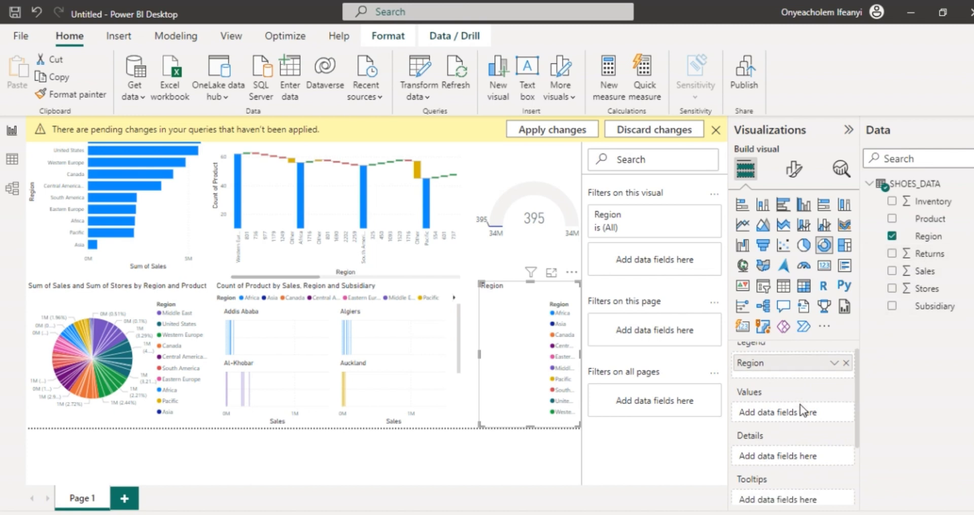
drag(925, 271, 806, 406)
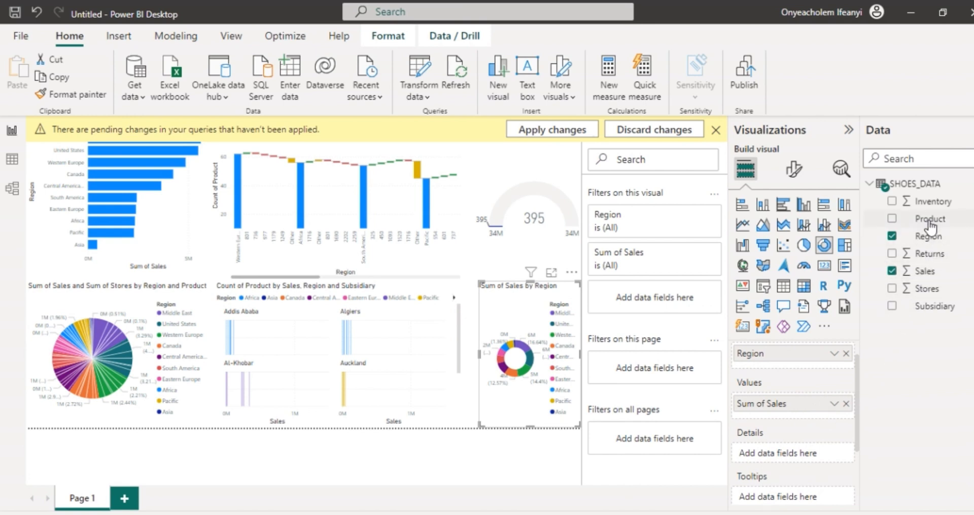
drag(930, 223, 801, 457)
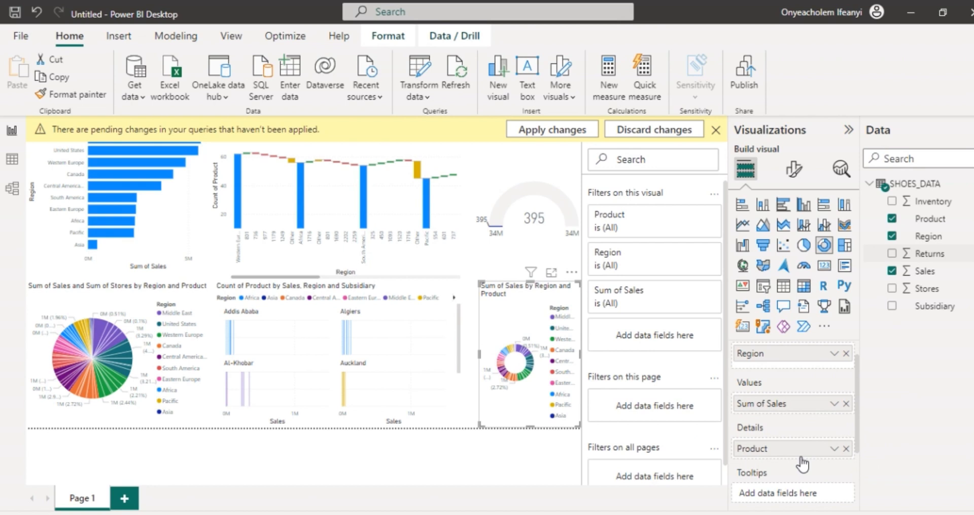
click(847, 448)
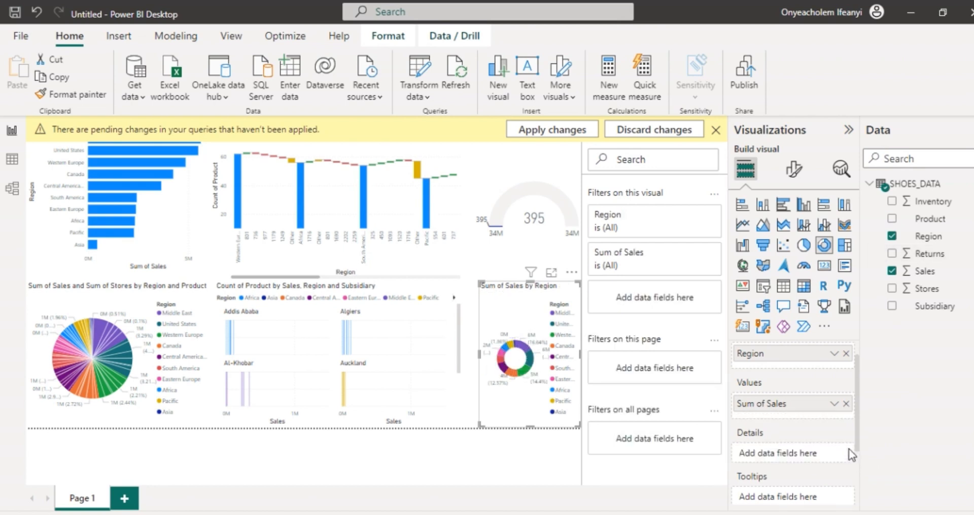
Step: Dismiss the pending query changes notice and collapse the report's filter area to enlarge the canvas
click(715, 129)
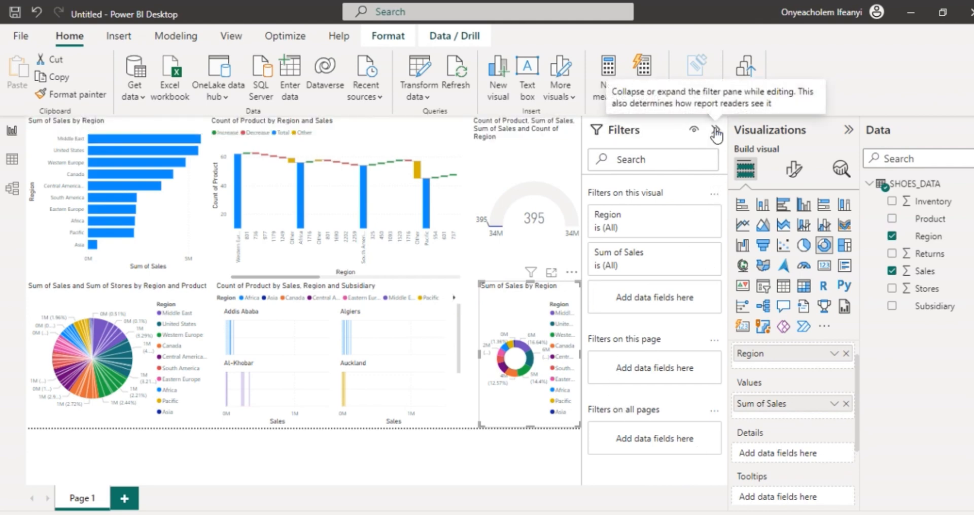
click(716, 132)
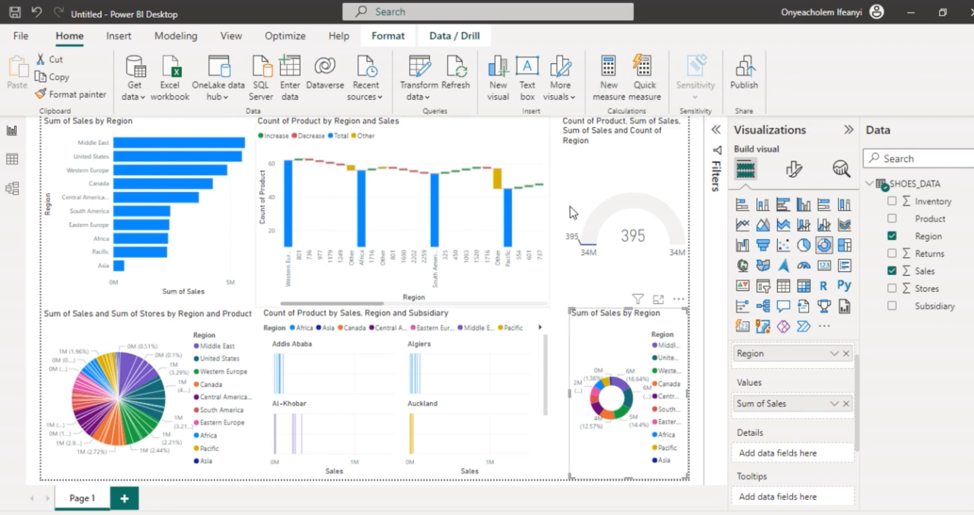
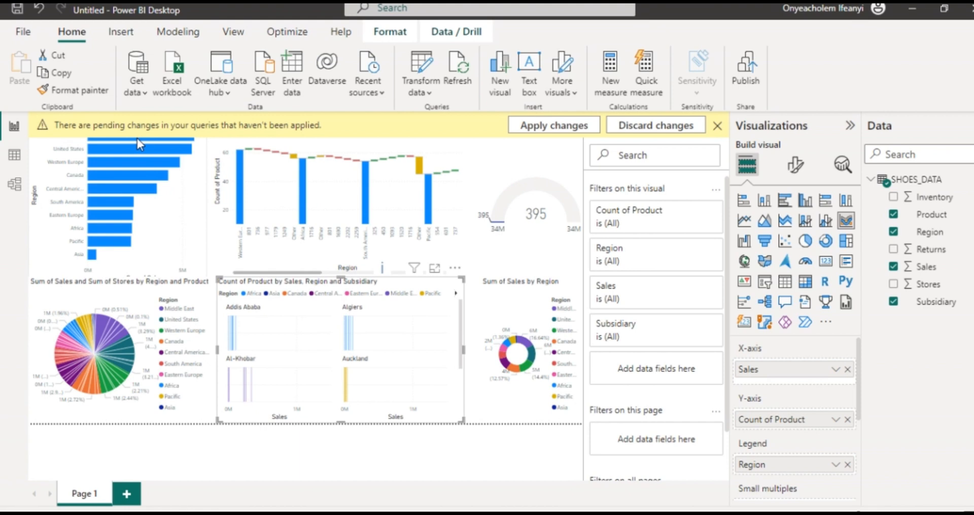
Step: Dismiss the pending query changes notice, cross-filter the report by Canada from the sales bar chart and inspect the charts' values
click(719, 125)
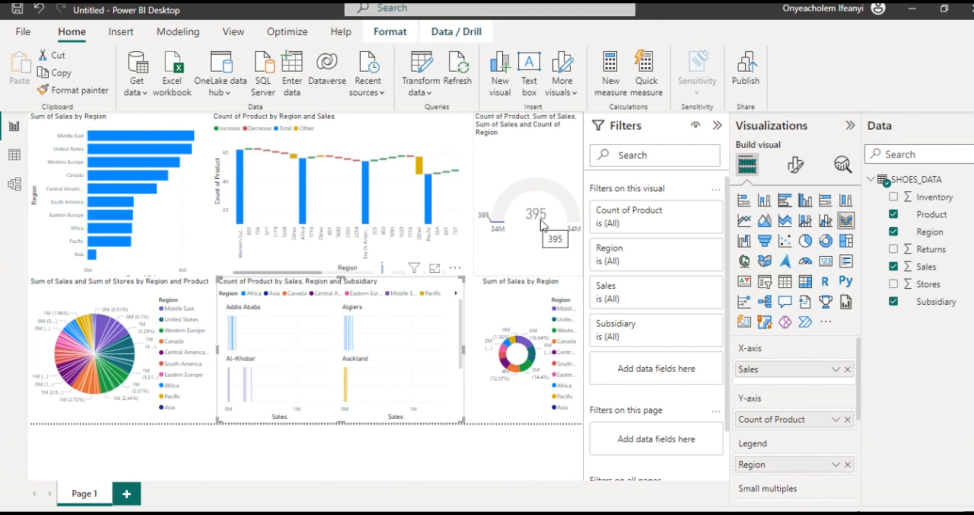
click(151, 175)
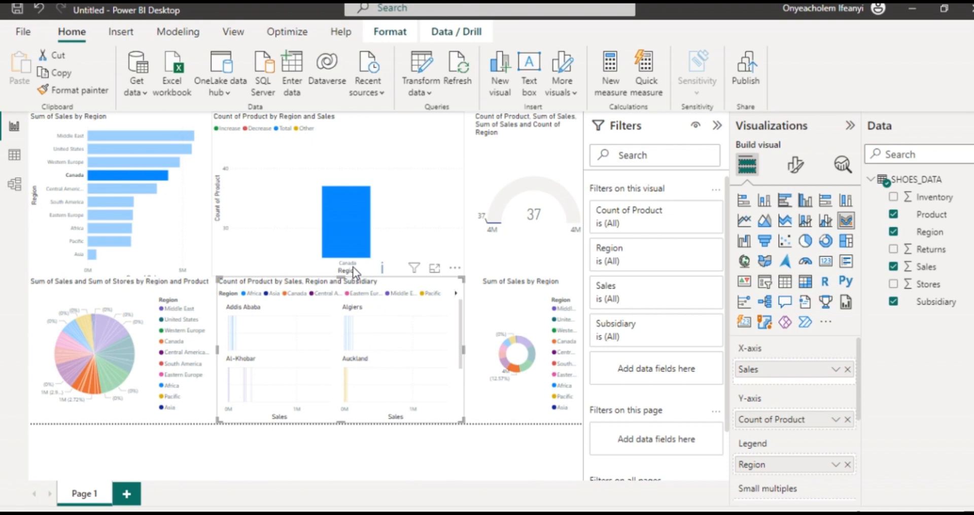
mouse_move(349, 248)
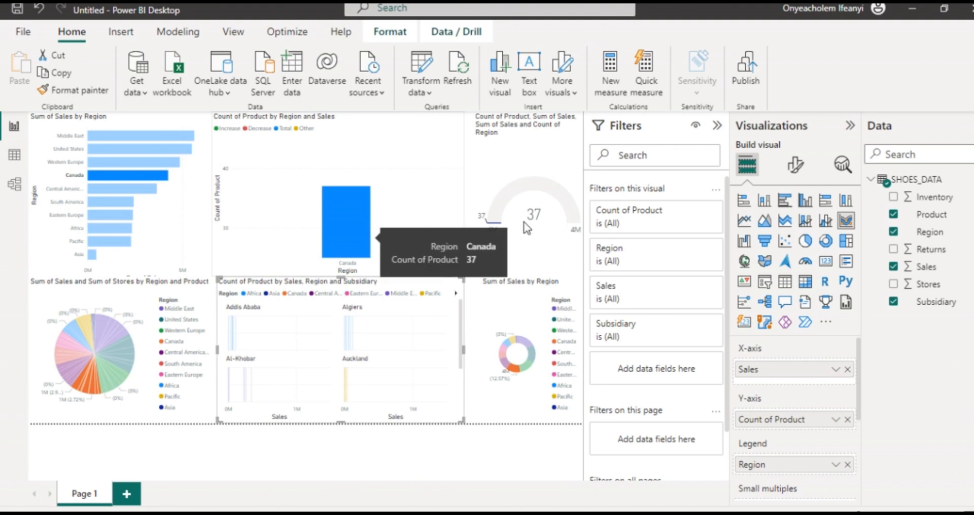
mouse_move(534, 216)
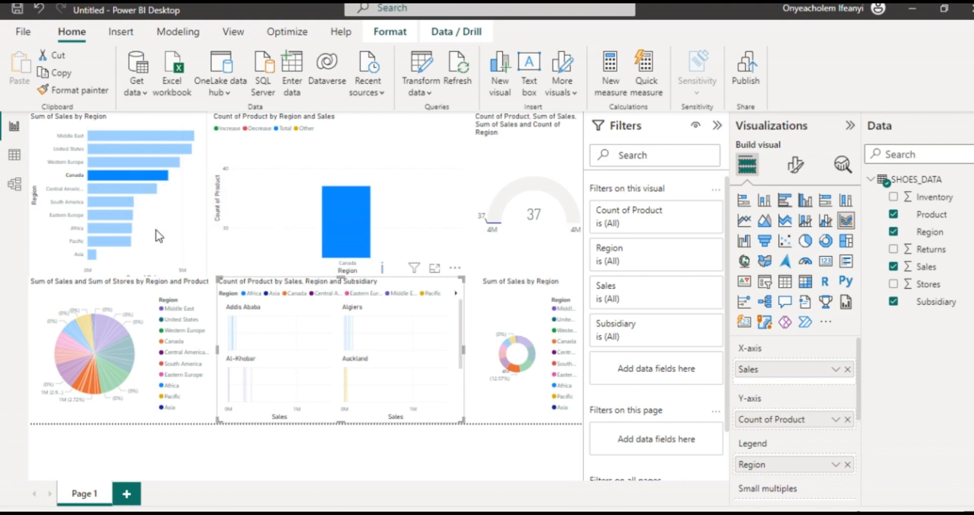
mouse_move(108, 175)
mouse_move(97, 195)
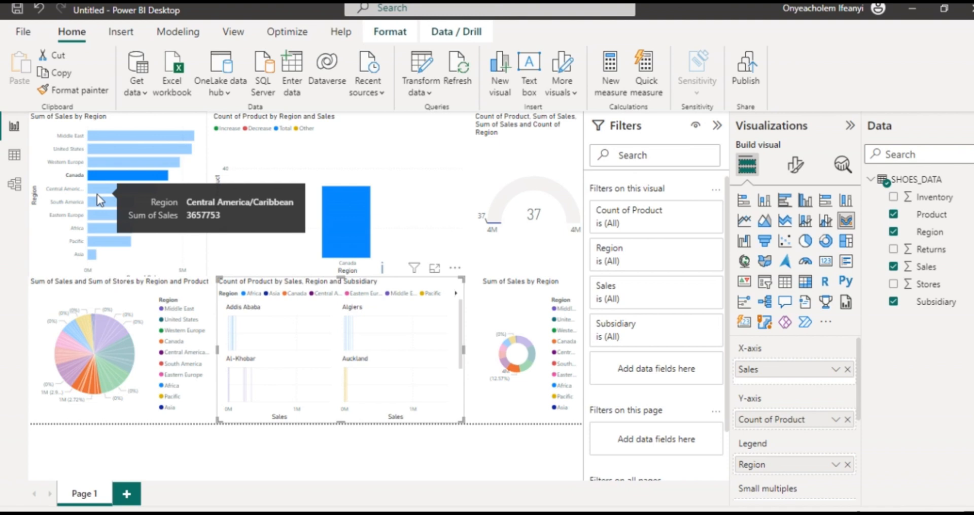
Step: Select the waterfall chart, view the SHOES_DATA records in the data table and return to the report canvas
click(342, 147)
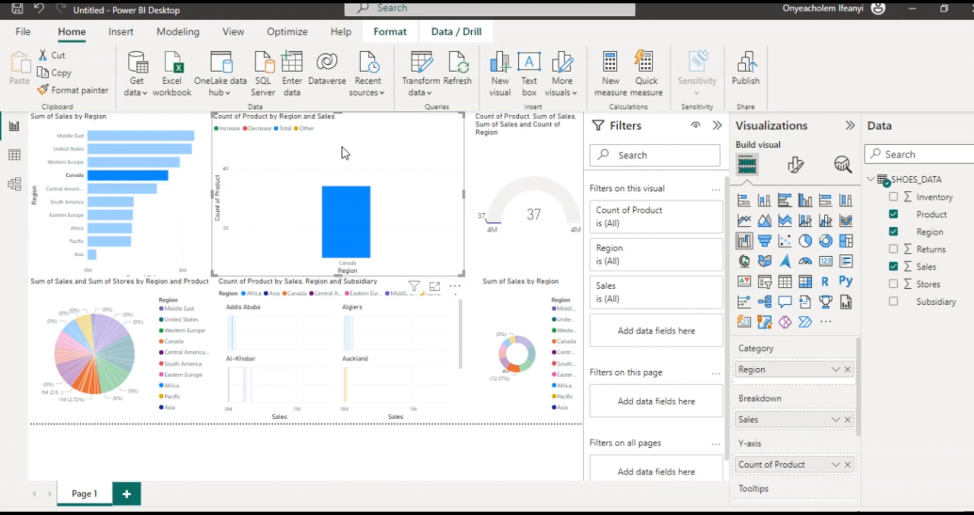
click(15, 162)
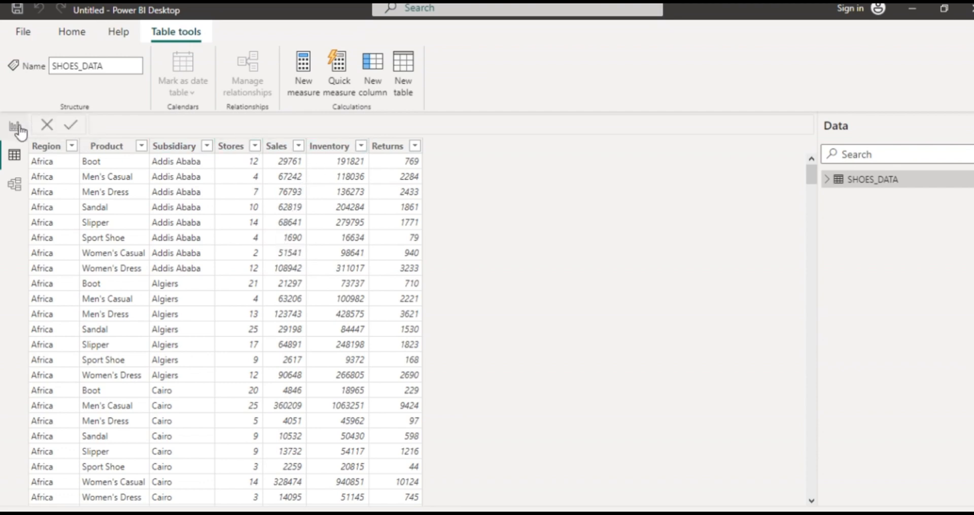
click(19, 131)
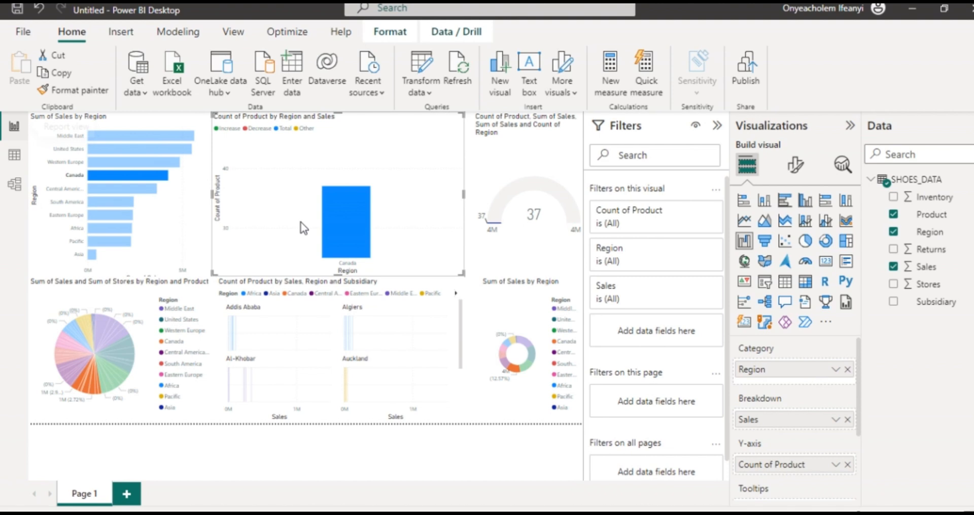
click(23, 33)
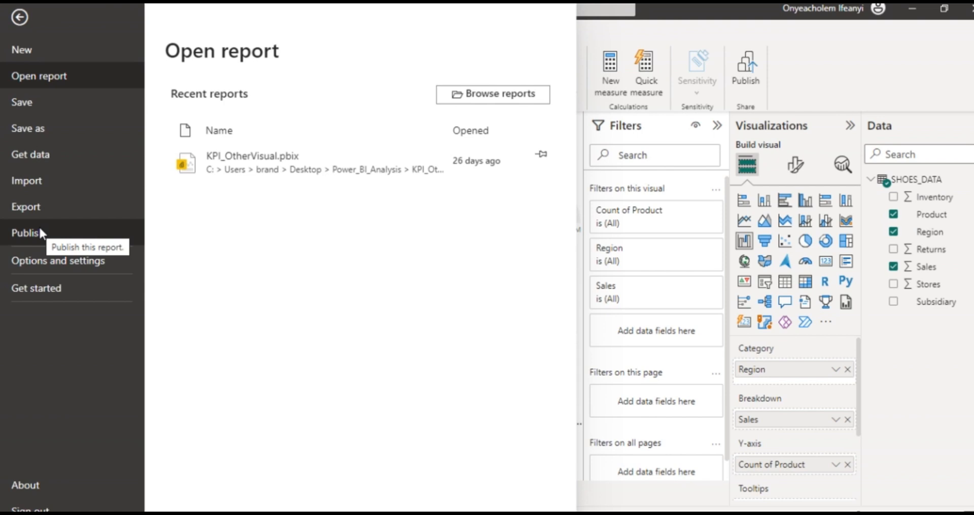
click(21, 20)
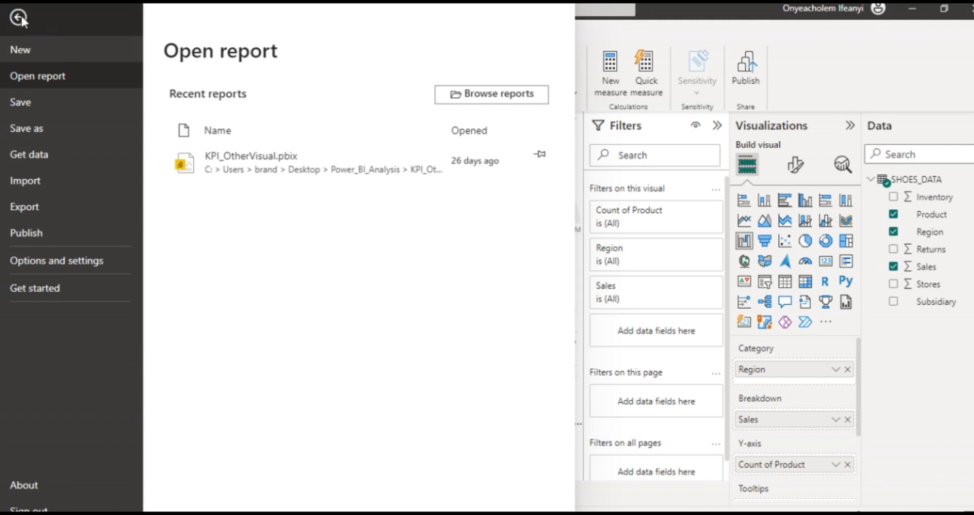
click(446, 321)
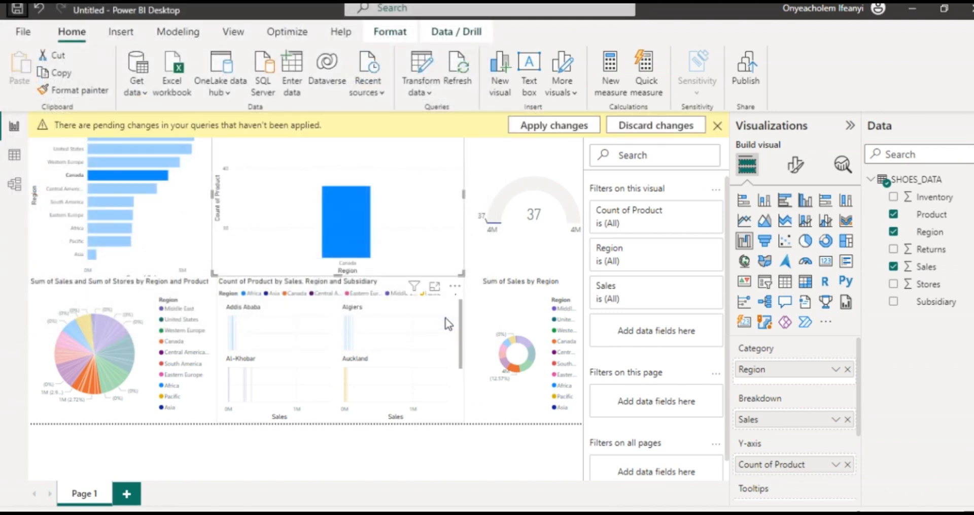
Step: Dismiss the reappearing pending query changes notice and collapse the filter area beside the report canvas
click(718, 125)
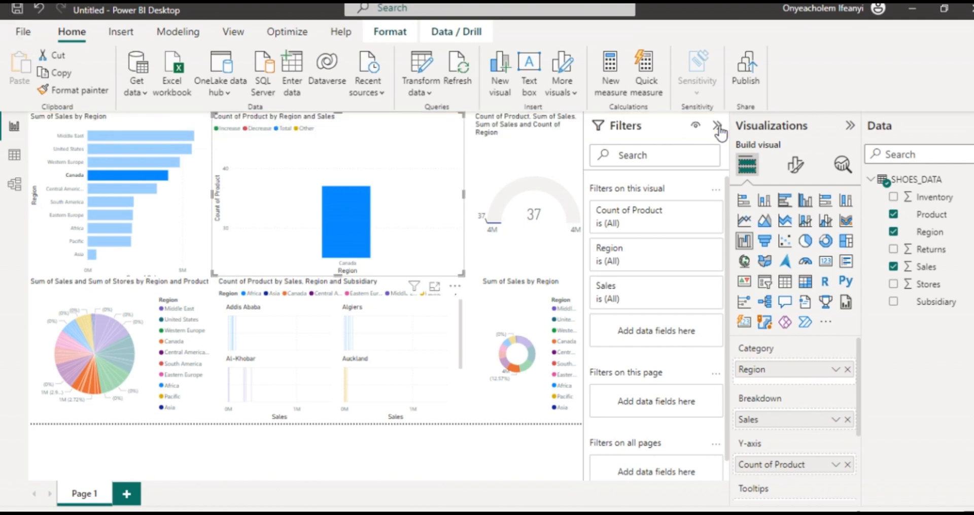
click(718, 127)
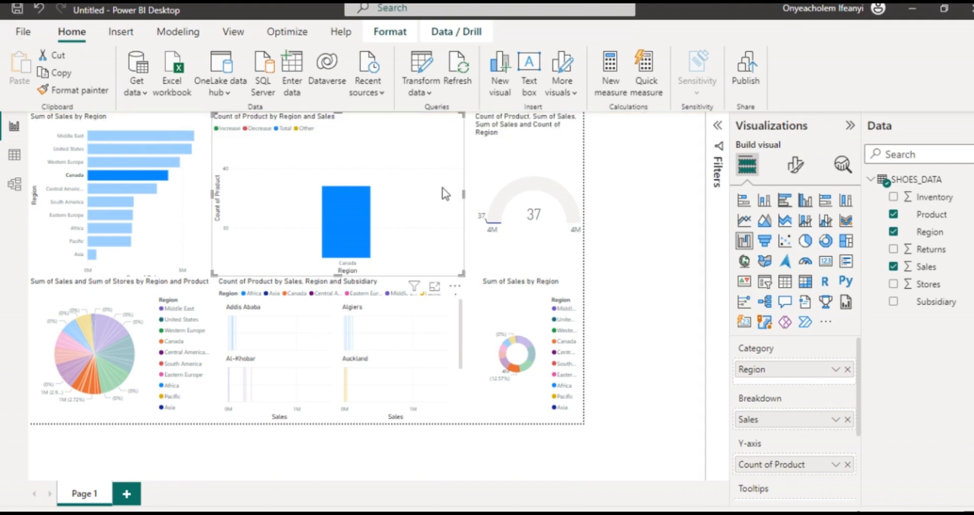